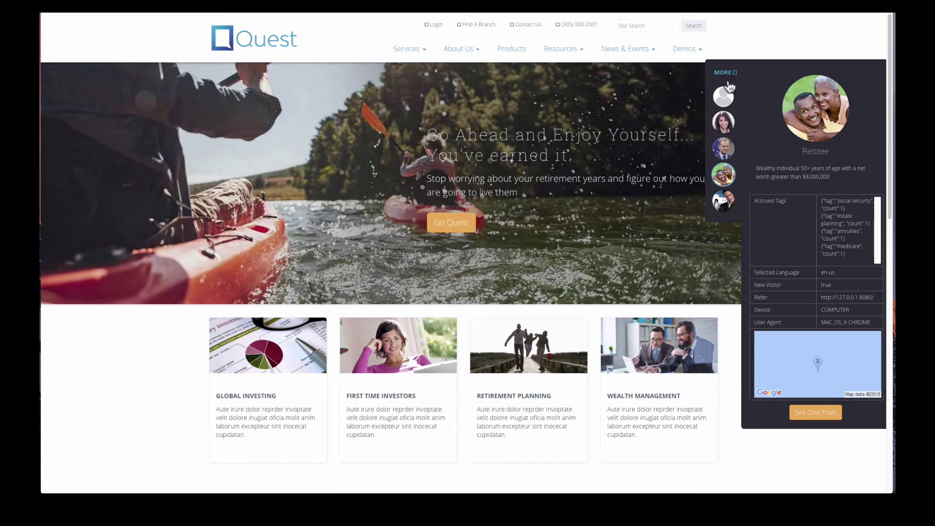
# Switch the visitor persona to First Time Investor and open the admin login page at 127.0.0.1:8080/dotAdmin
pyautogui.click(727, 128)
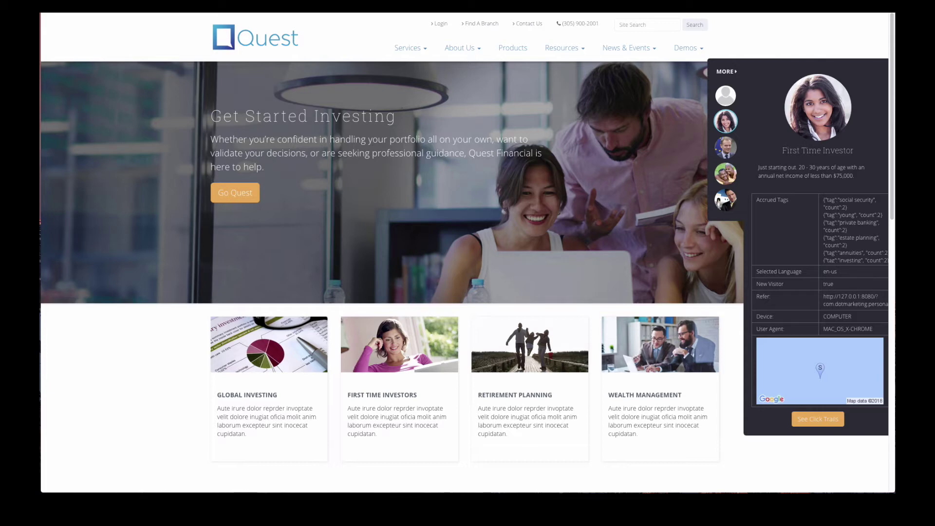
pyautogui.press('super+l')
pyautogui.write('127.0.0.1:8080/dot')
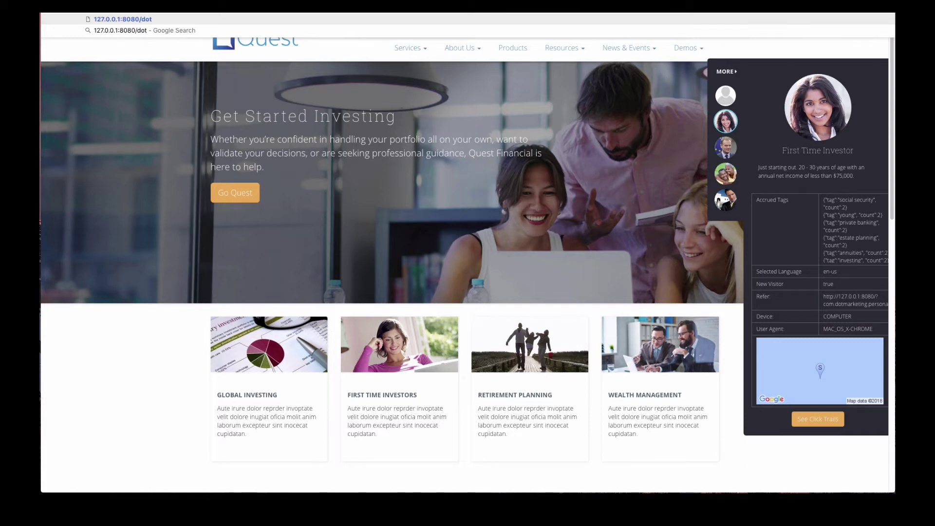
pyautogui.write('Admin')
pyautogui.press('Return')
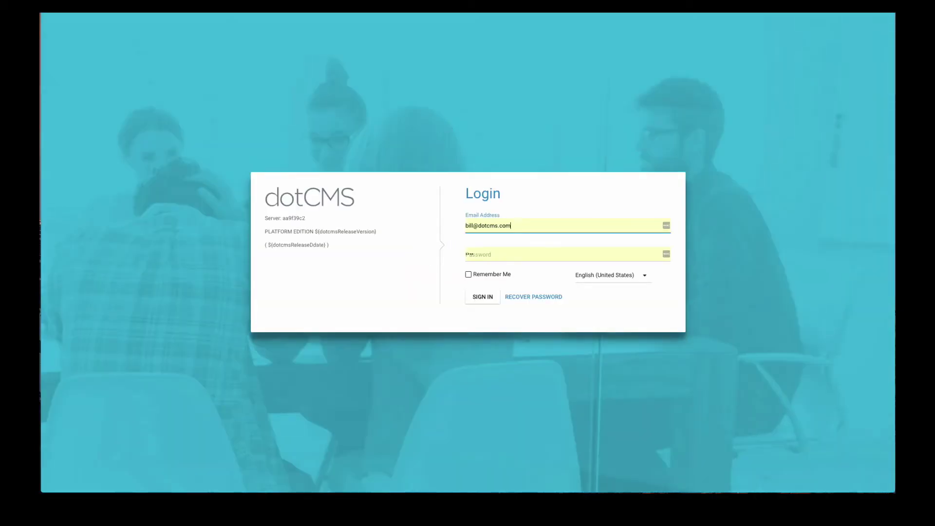
# Sign in to the dotCMS back end with the saved admin e-mail and password
pyautogui.click(506, 226)
pyautogui.click(499, 239)
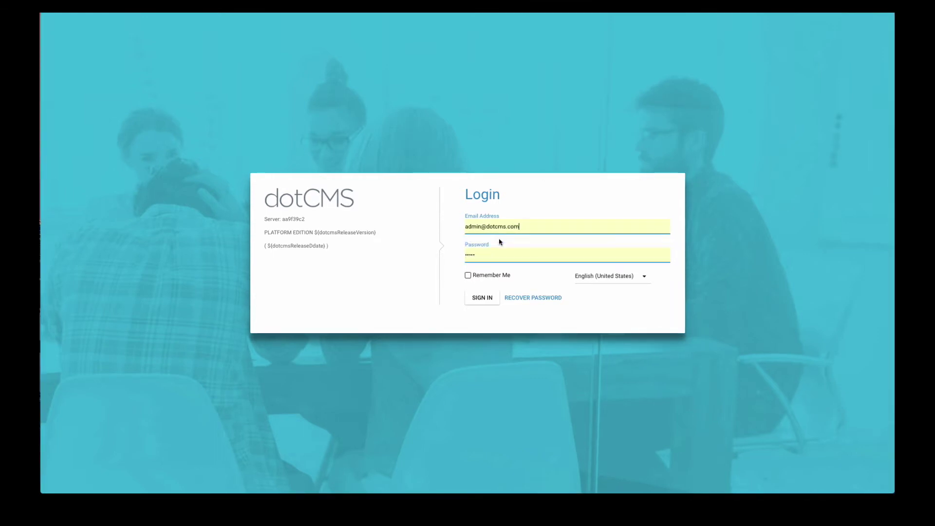
pyautogui.click(476, 300)
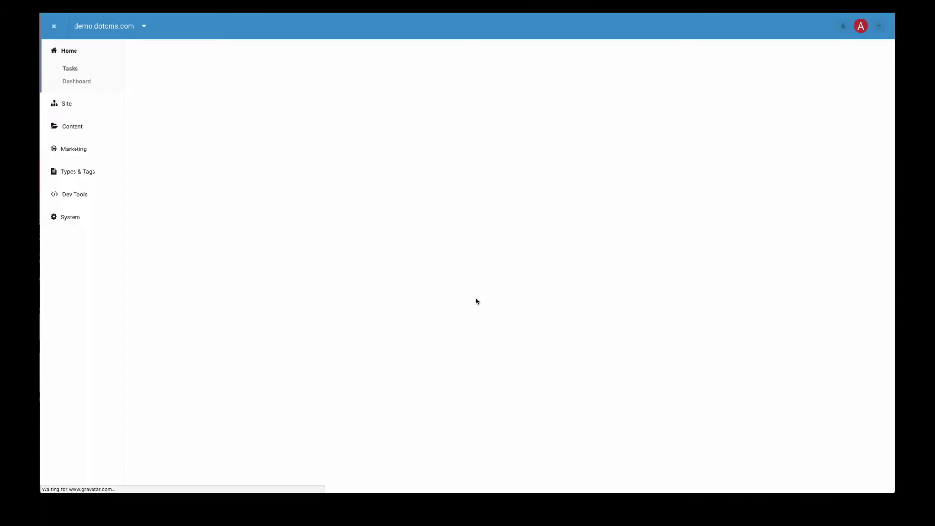
# Open the index page of the about-us folder from the site browser for editing
pyautogui.click(72, 106)
pyautogui.click(73, 123)
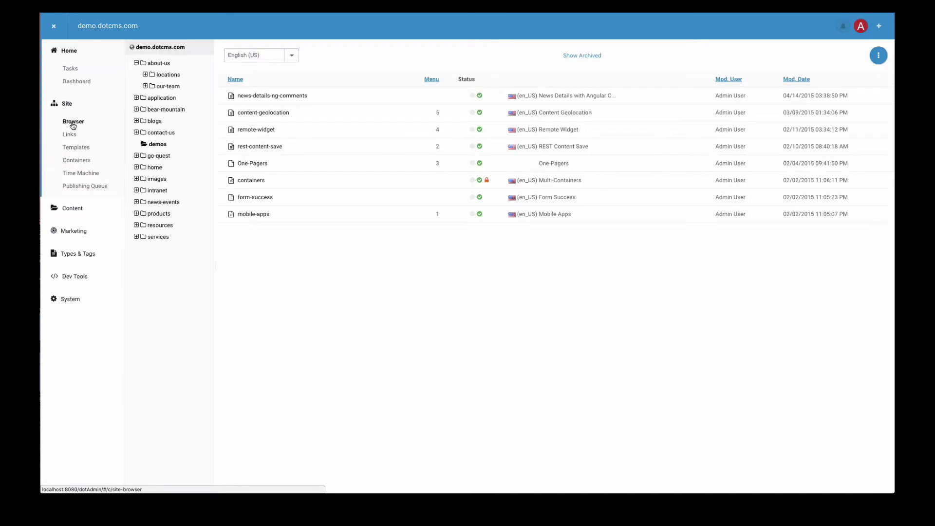
pyautogui.click(158, 64)
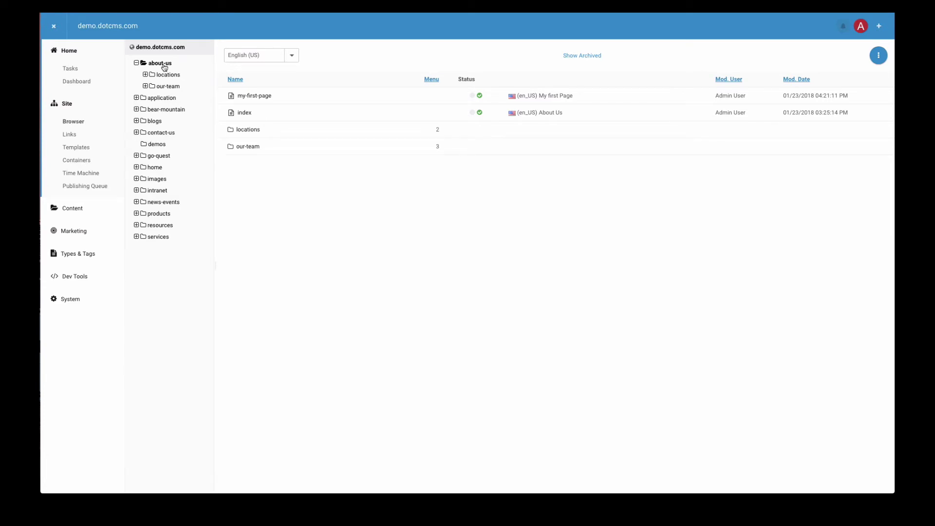
pyautogui.click(244, 115)
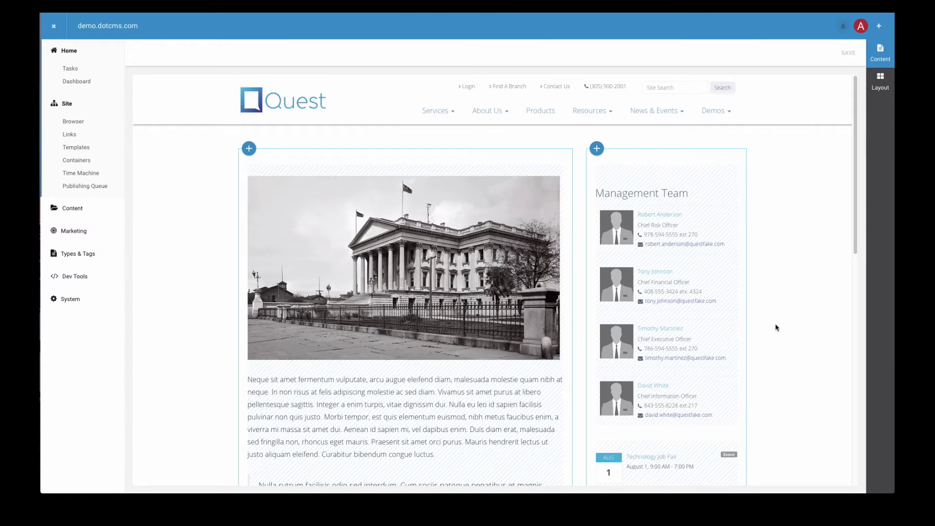
# Move the Technology Job Fair event above the Management Team block in the narrow column
pyautogui.scroll(-4, 626, 348)
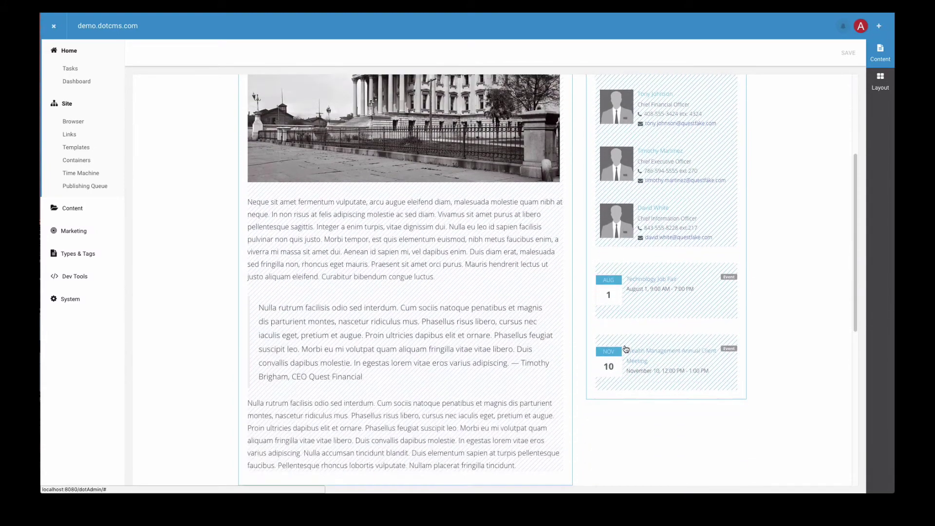
pyautogui.scroll(4, 627, 348)
pyautogui.scroll(-2, 626, 349)
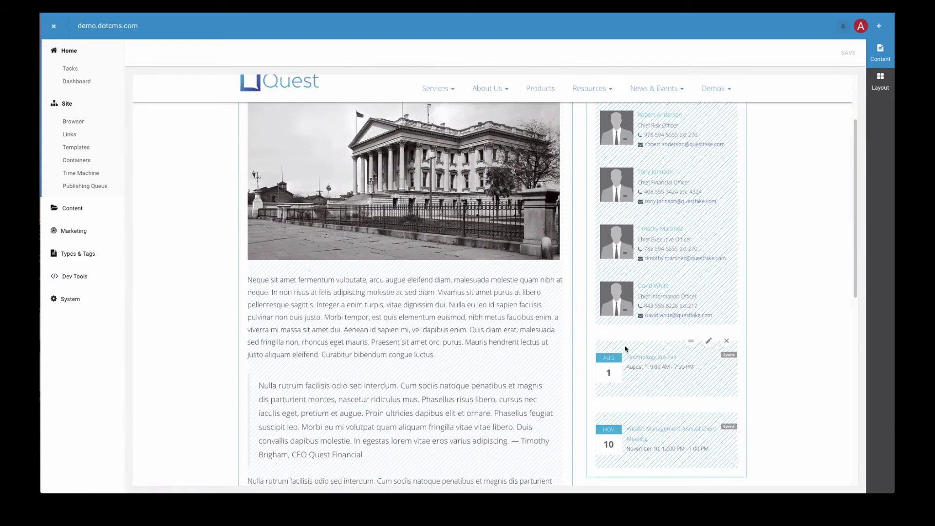
pyautogui.scroll(2, 626, 349)
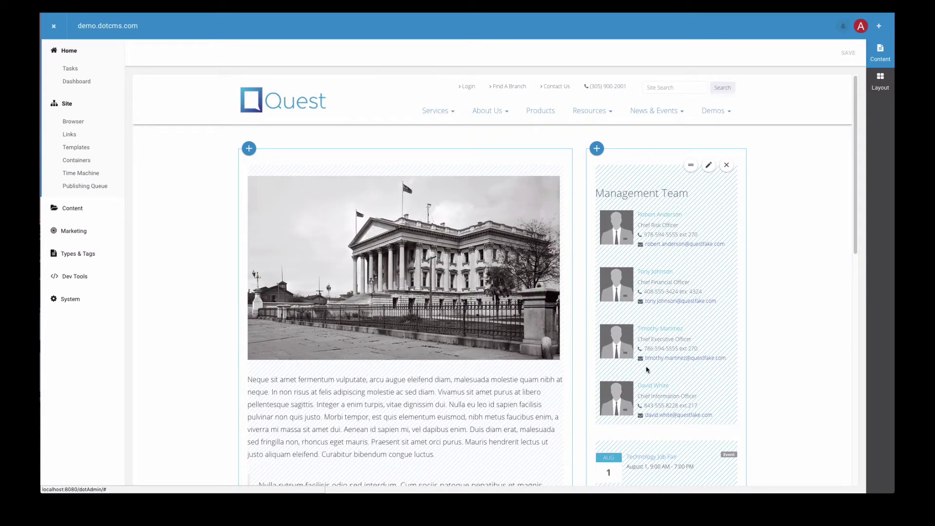
pyautogui.moveTo(691, 441)
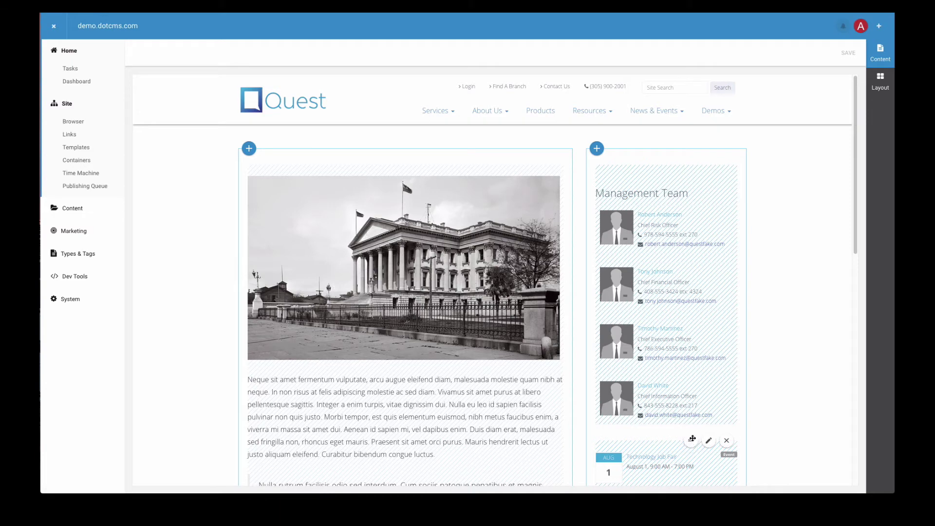
pyautogui.moveTo(690, 441); pyautogui.dragTo(680, 162)
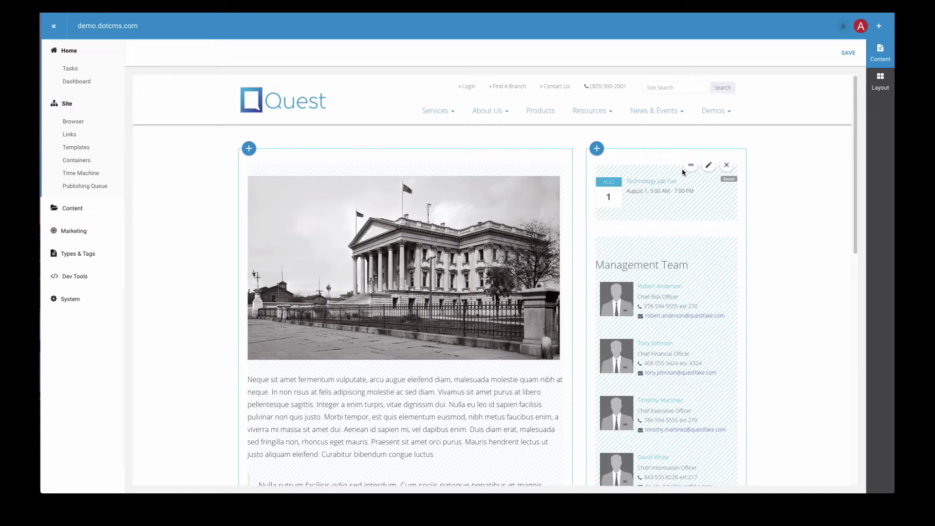
# Move the Technology Job Fair event to the start of the wide content column, above the building photo
pyautogui.moveTo(651, 412)
pyautogui.moveTo(676, 167); pyautogui.dragTo(413, 164)
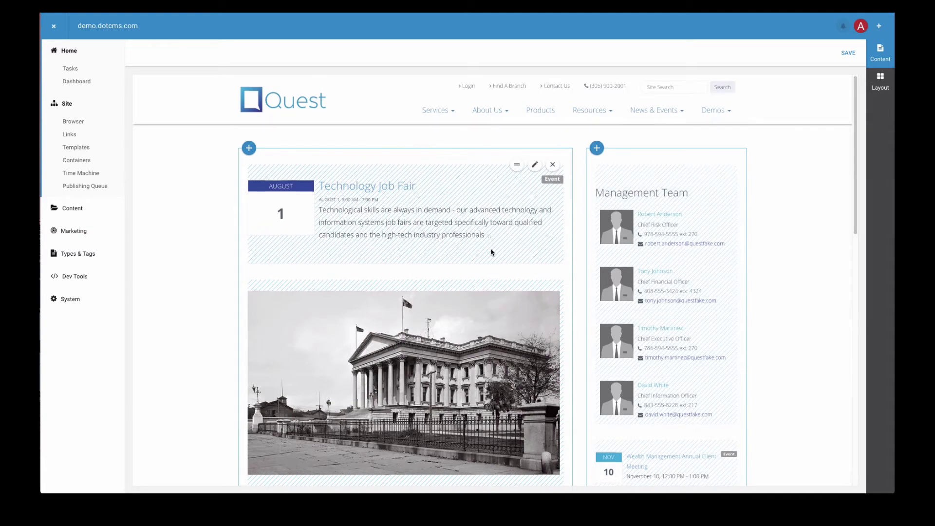
pyautogui.scroll(-3, 491, 252)
pyautogui.scroll(-2, 491, 252)
pyautogui.scroll(5, 490, 252)
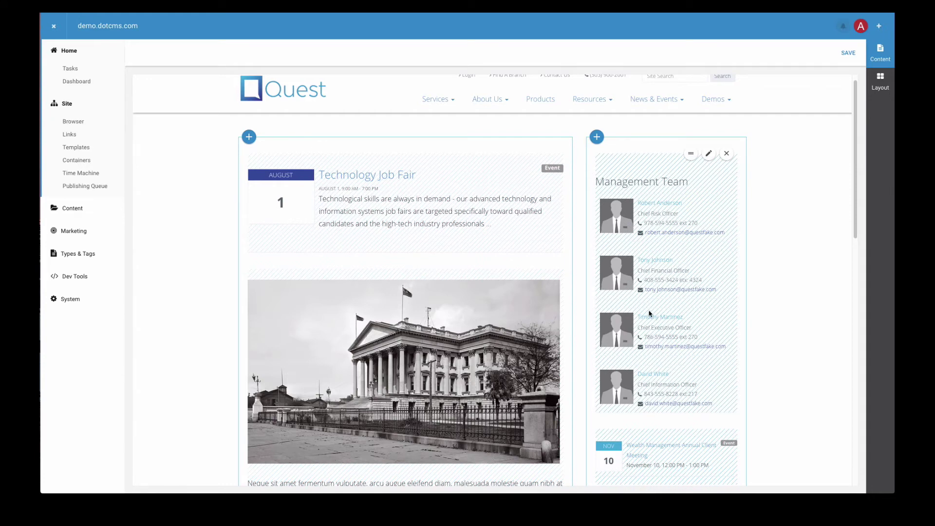
# Open the system's list of sites and start a new blank site
pyautogui.click(70, 69)
pyautogui.click(67, 103)
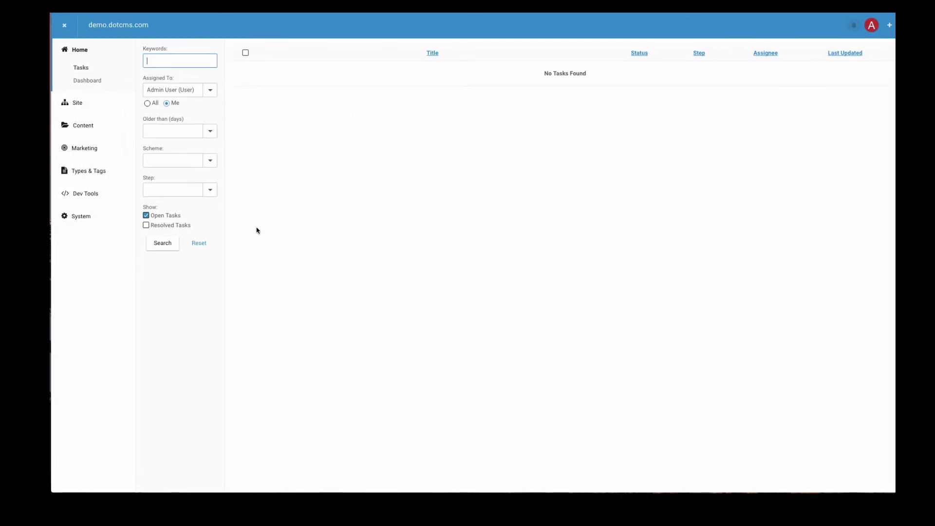
pyautogui.click(88, 219)
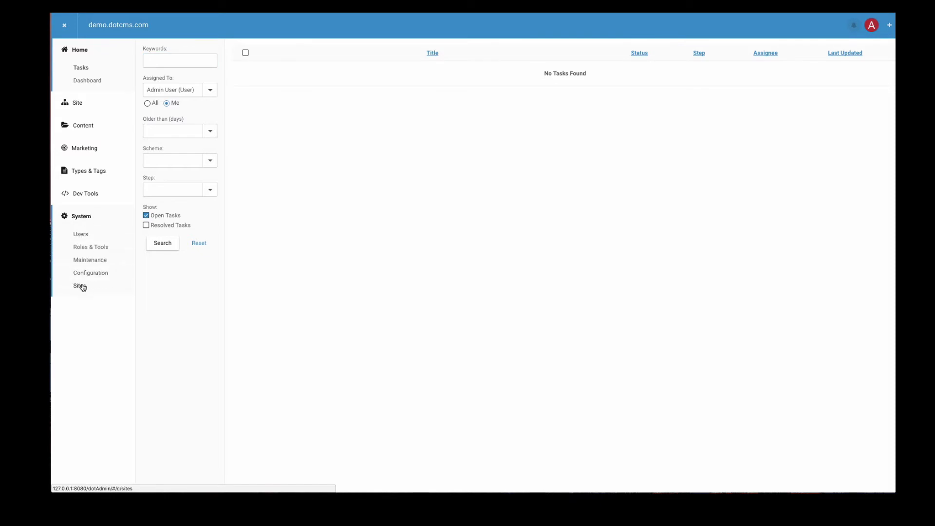
pyautogui.click(81, 285)
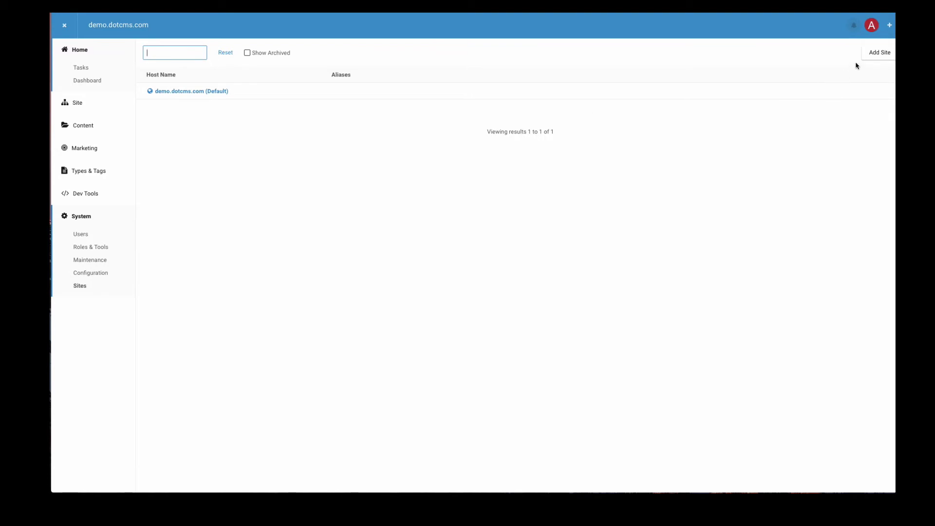
pyautogui.click(877, 54)
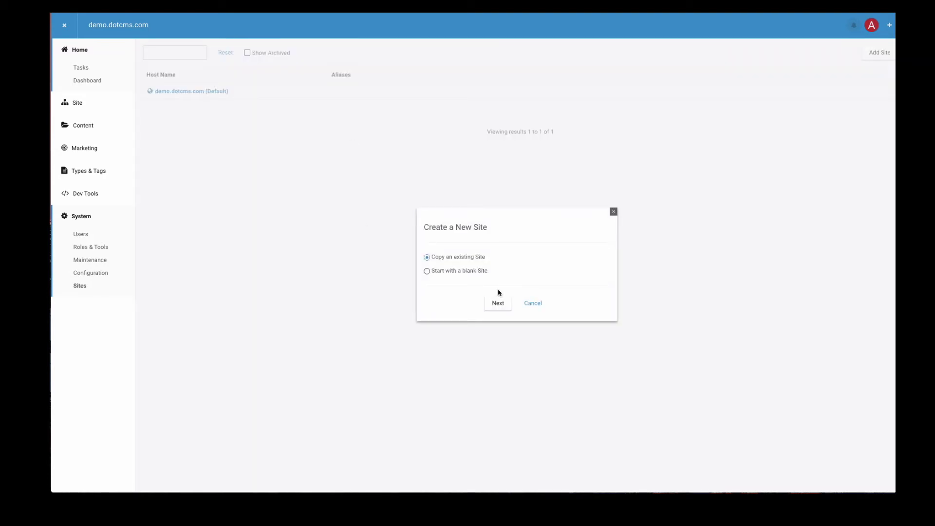
pyautogui.click(472, 272)
pyautogui.click(498, 304)
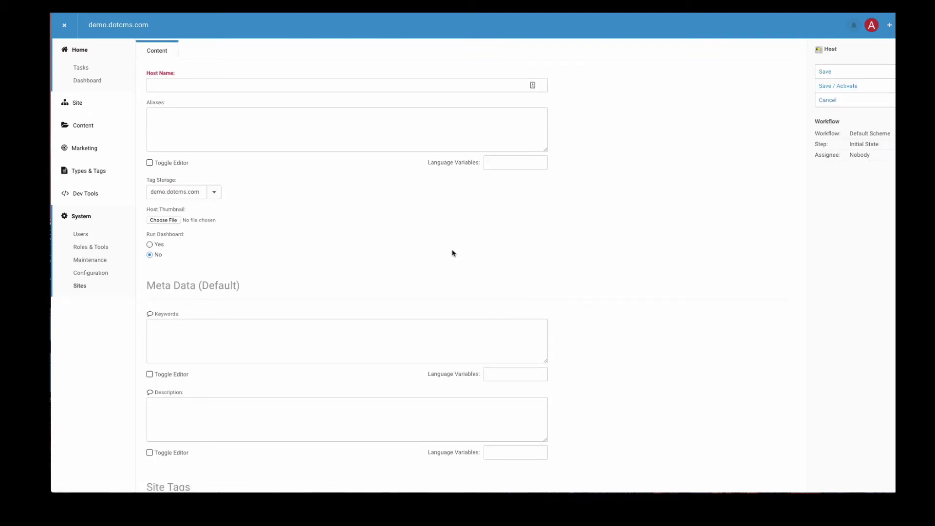
# Enter nocode.com as the host name of the new site
pyautogui.click(236, 84)
pyautogui.write('no')
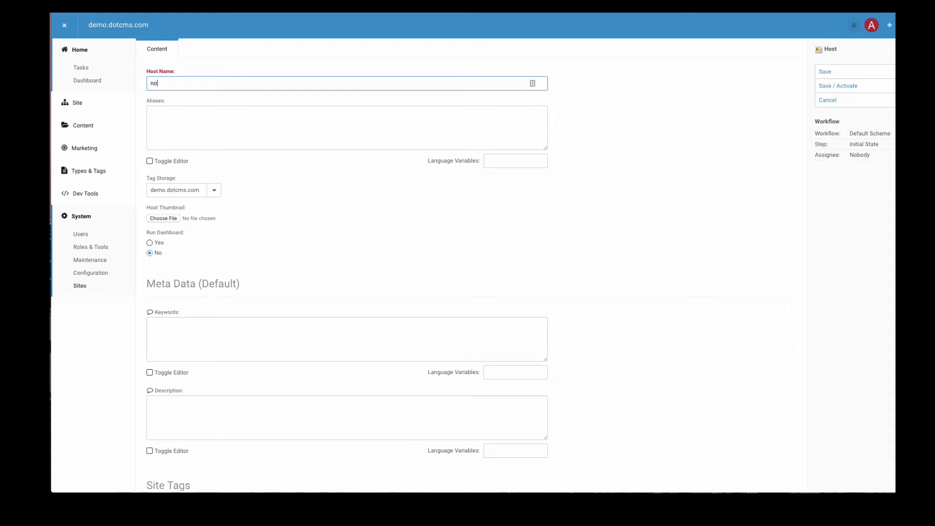
pyautogui.write('code.com')
pyautogui.click(148, 127)
pyautogui.moveTo(210, 83); pyautogui.dragTo(111, 83)
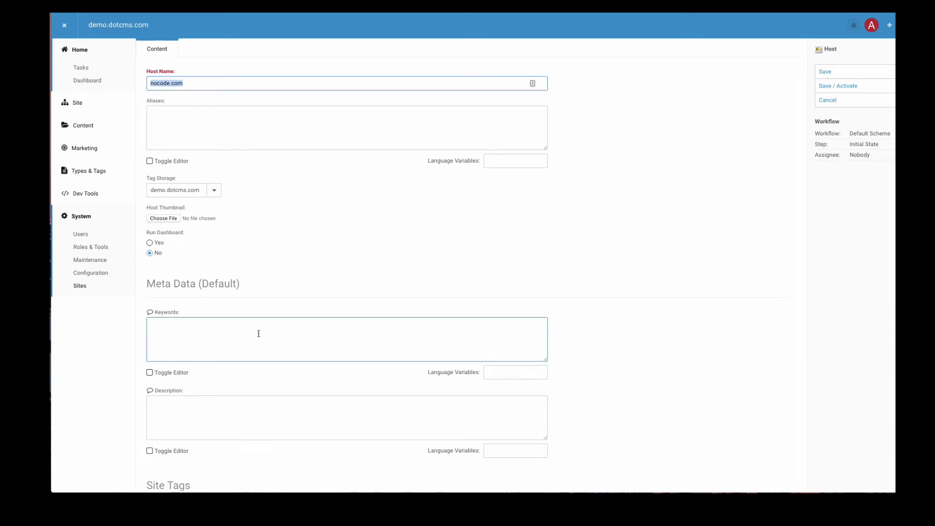
# Look over the new site's metadata and site tag fields, and save and activate the site
pyautogui.scroll(-2, 258, 332)
pyautogui.scroll(-3, 258, 332)
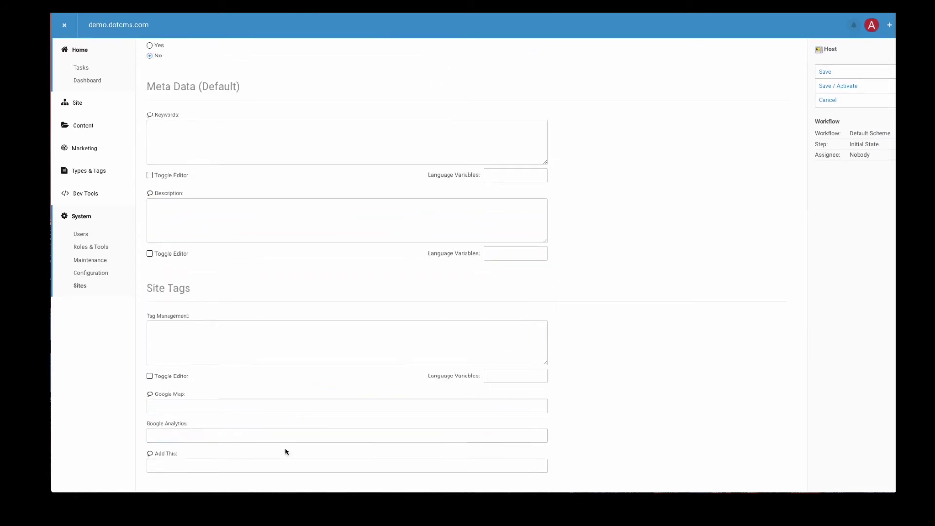
pyautogui.click(313, 436)
pyautogui.scroll(2, 521, 418)
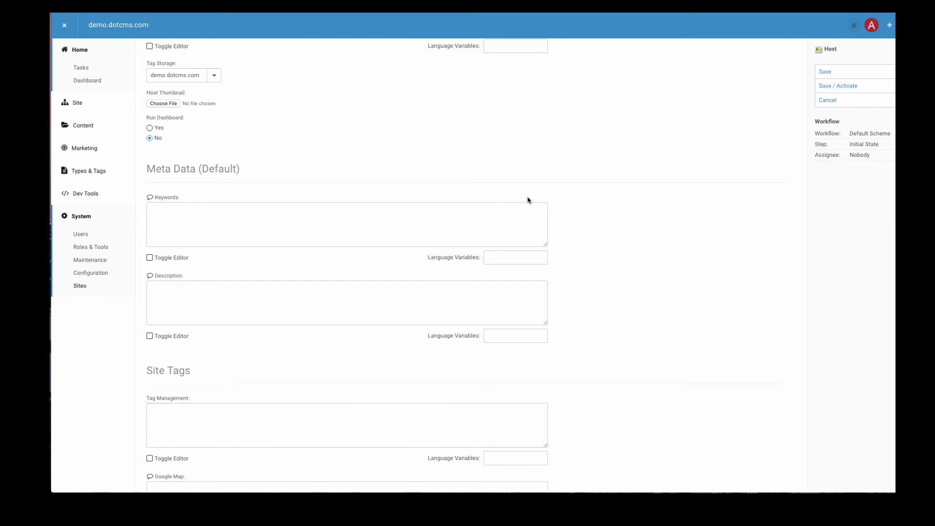
pyautogui.click(836, 88)
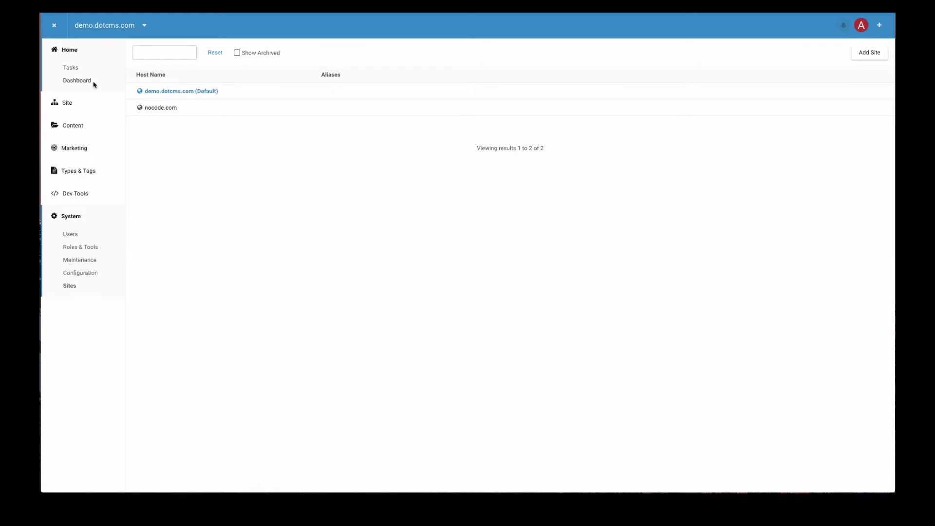
# Examine the contents of the about-us and images folders of demo.dotcms.com in the site browser
pyautogui.click(67, 103)
pyautogui.click(76, 120)
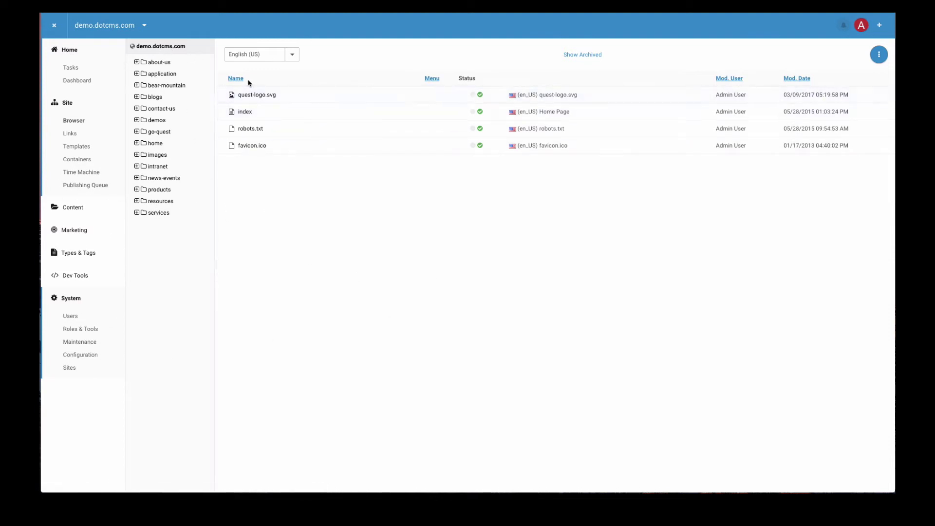
pyautogui.click(164, 64)
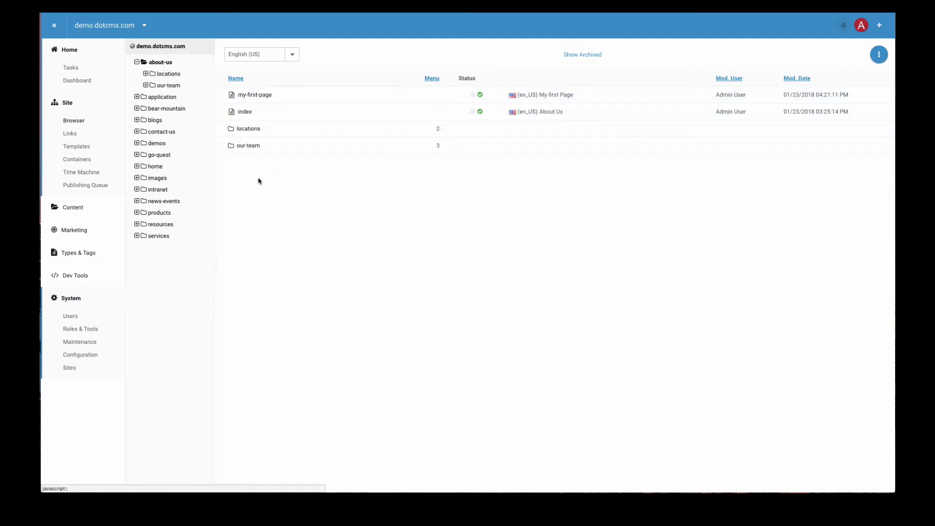
pyautogui.click(157, 179)
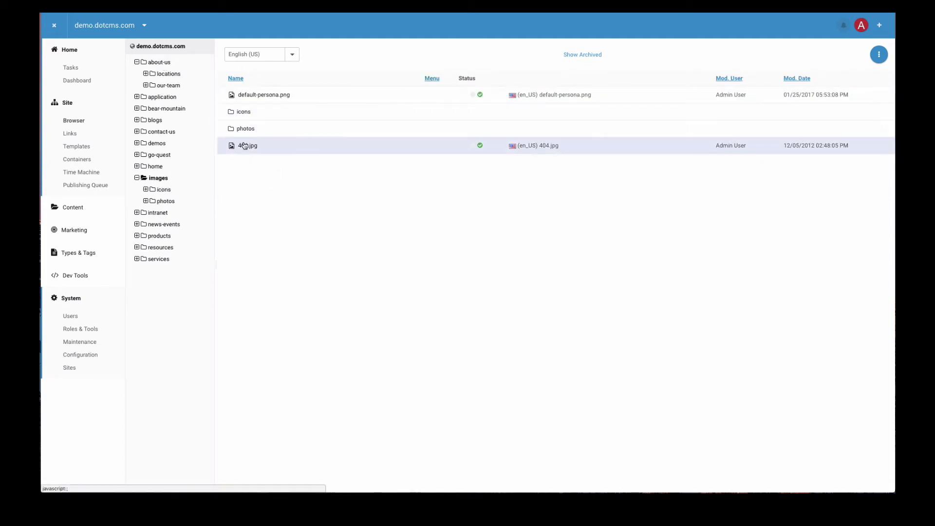
# Switch the current site to nocode.com and open the list of content types
pyautogui.click(144, 26)
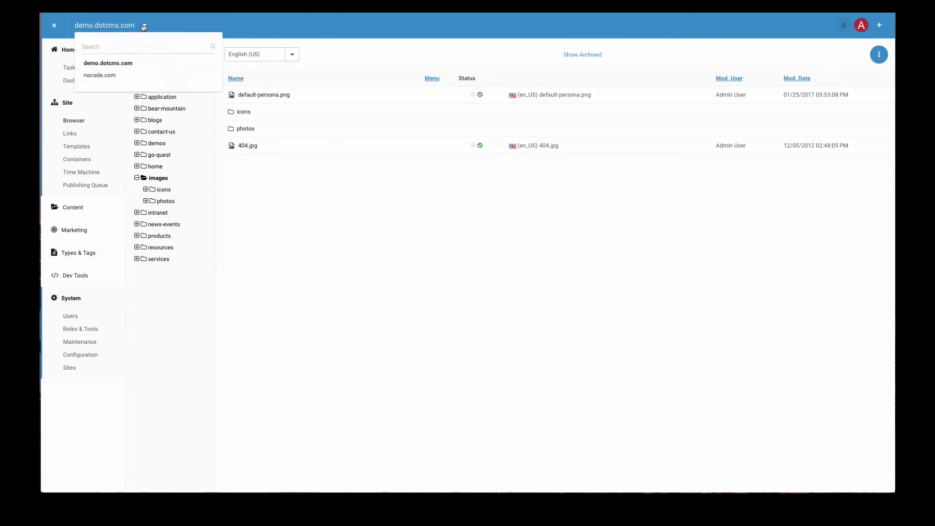
pyautogui.click(100, 75)
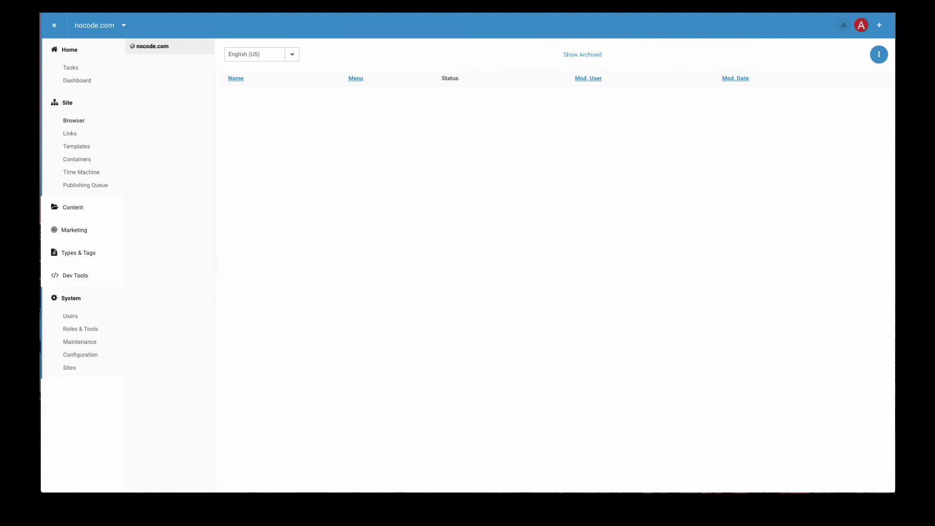
pyautogui.moveTo(81, 354)
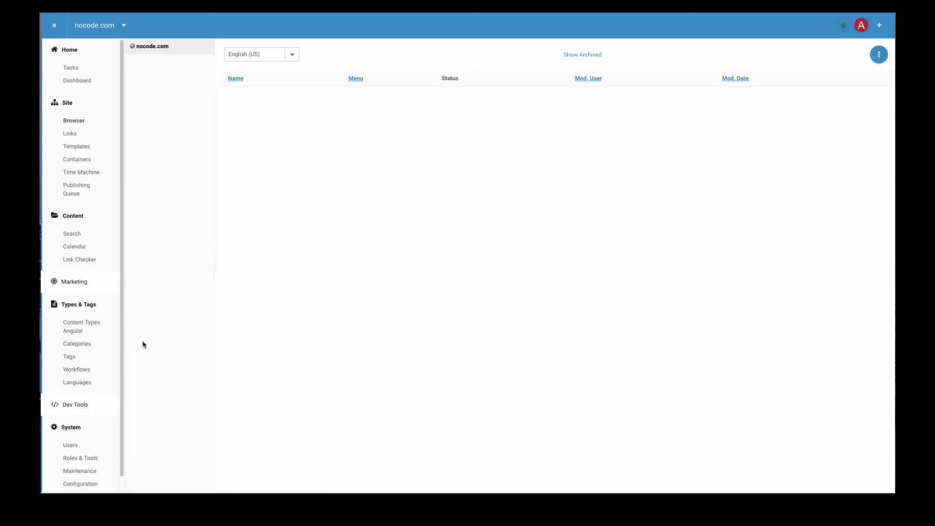
pyautogui.click(82, 330)
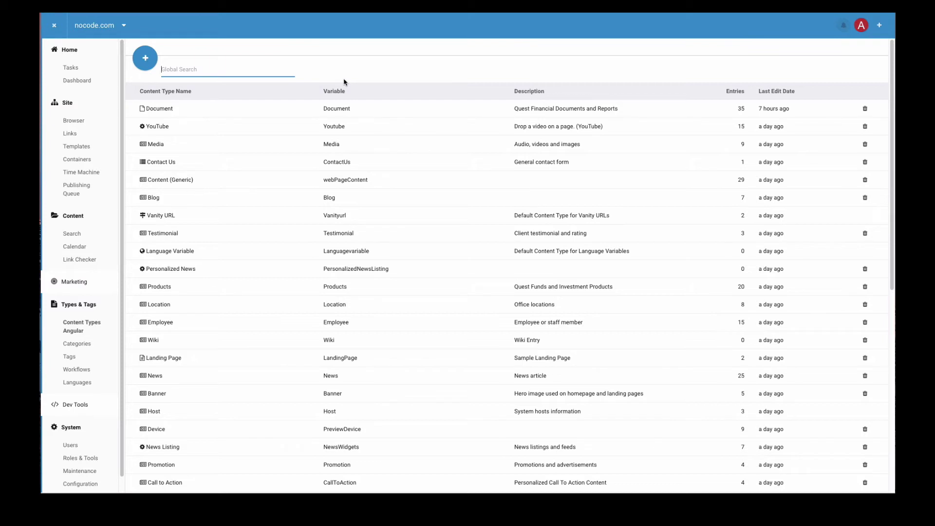
# Create a file content type named Promo Content for nocode.com and save it
pyautogui.click(153, 61)
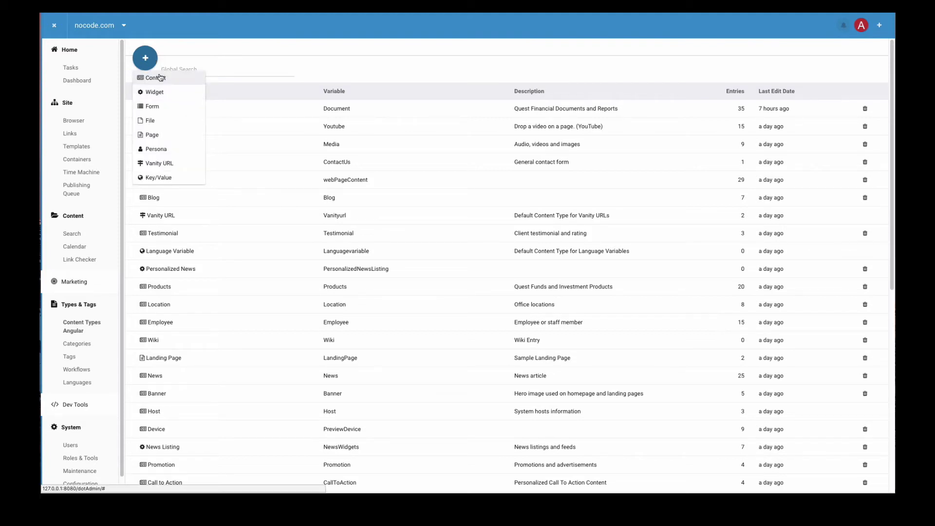
pyautogui.click(161, 126)
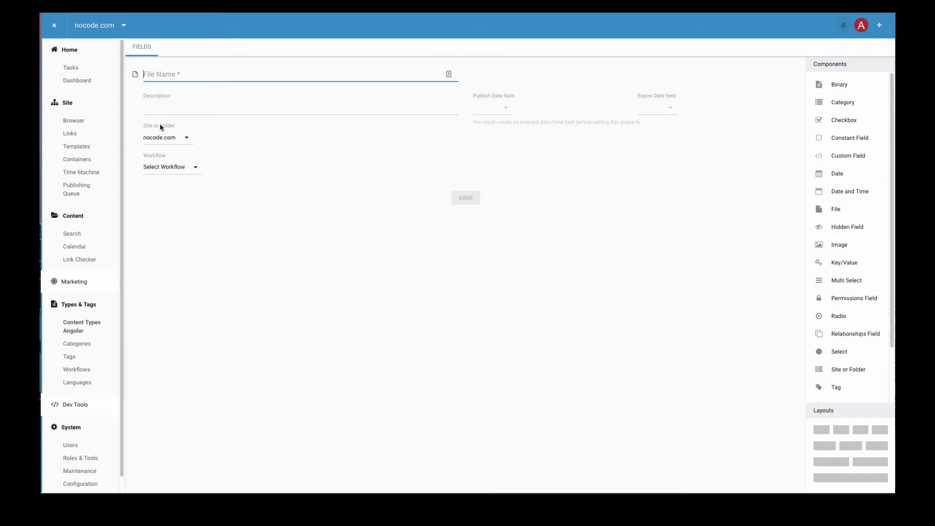
pyautogui.write('Pr')
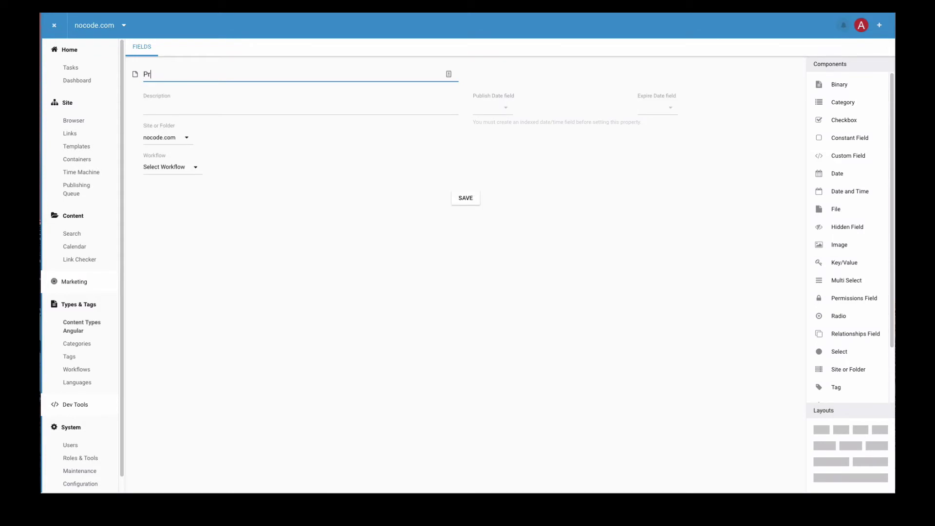
pyautogui.write('omo Content')
pyautogui.press('Tab')
pyautogui.press('Tab')
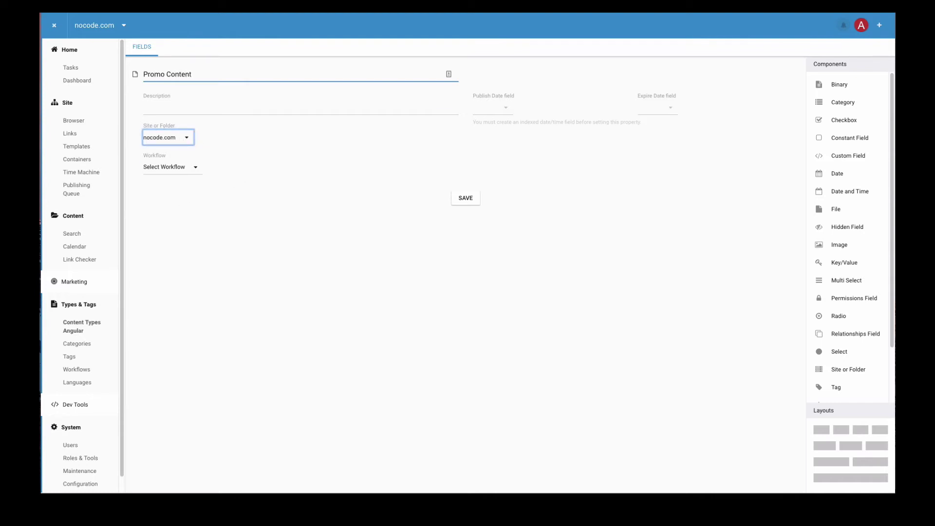
pyautogui.click(465, 198)
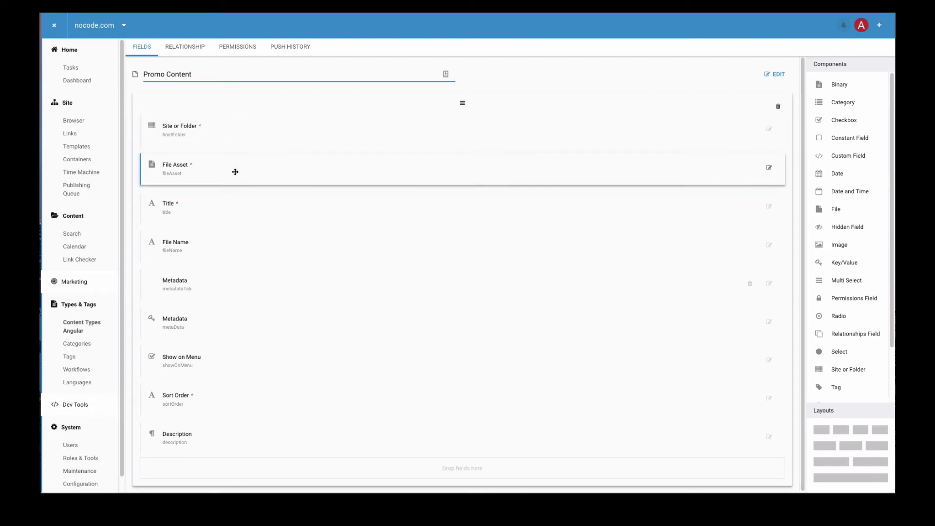
# Move the Title field to the top of the form and add a WYSIWYG field named Body above the metadata fields
pyautogui.moveTo(242, 207); pyautogui.dragTo(246, 119)
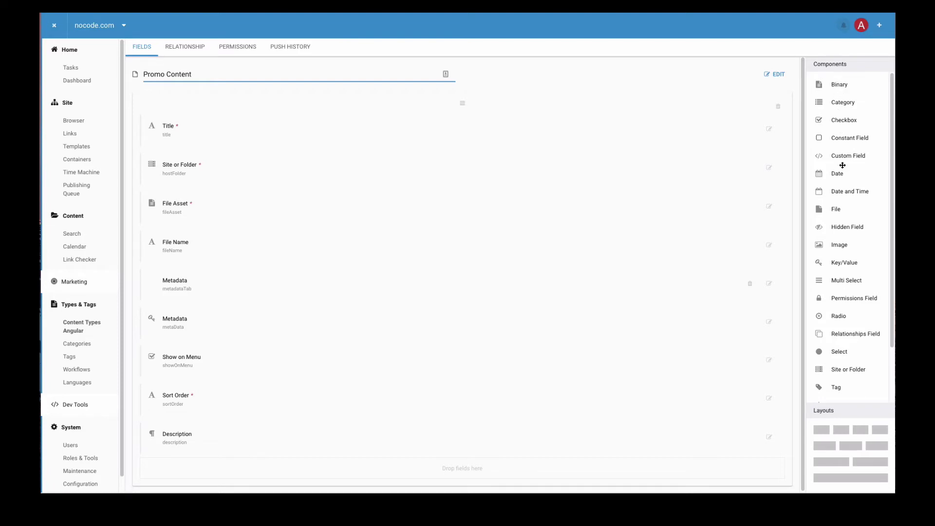
pyautogui.scroll(-3, 841, 168)
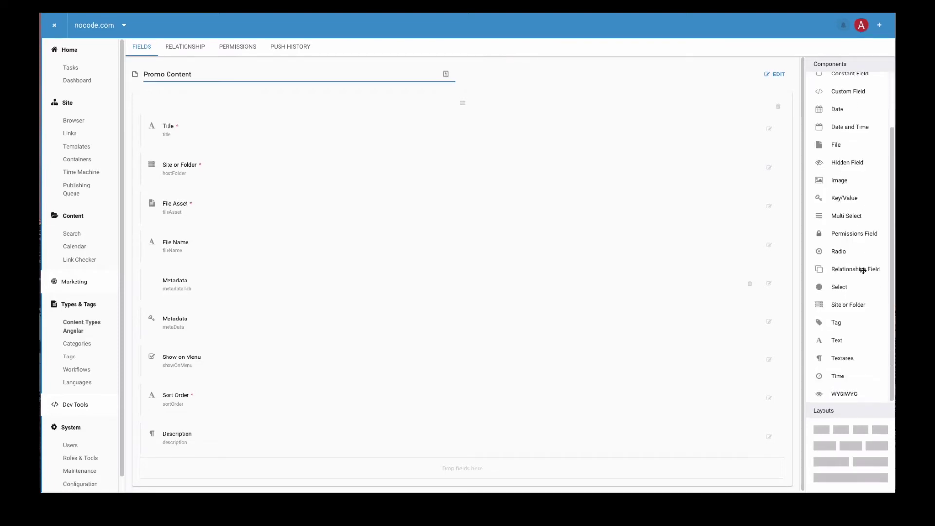
pyautogui.scroll(2, 860, 321)
pyautogui.scroll(-2, 860, 313)
pyautogui.moveTo(849, 390); pyautogui.dragTo(286, 224)
pyautogui.click(428, 209)
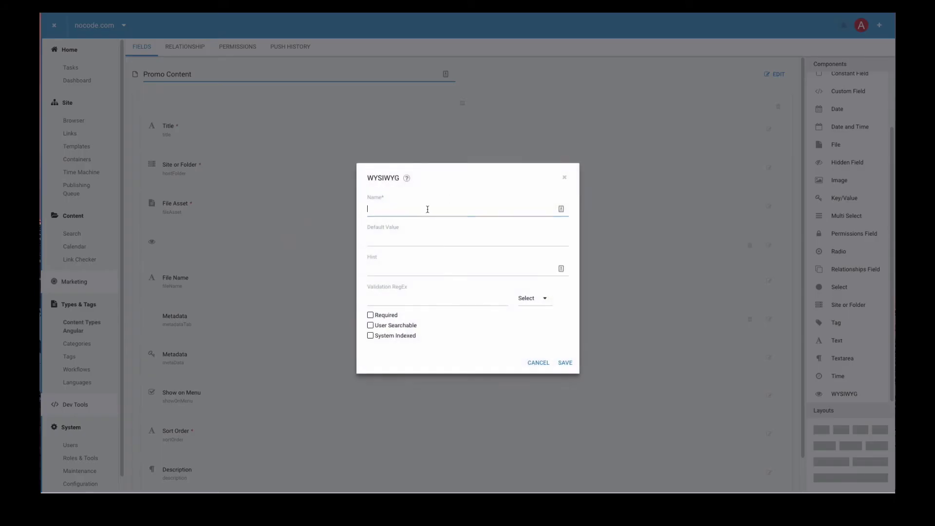
pyautogui.write('Body')
pyautogui.press('Tab')
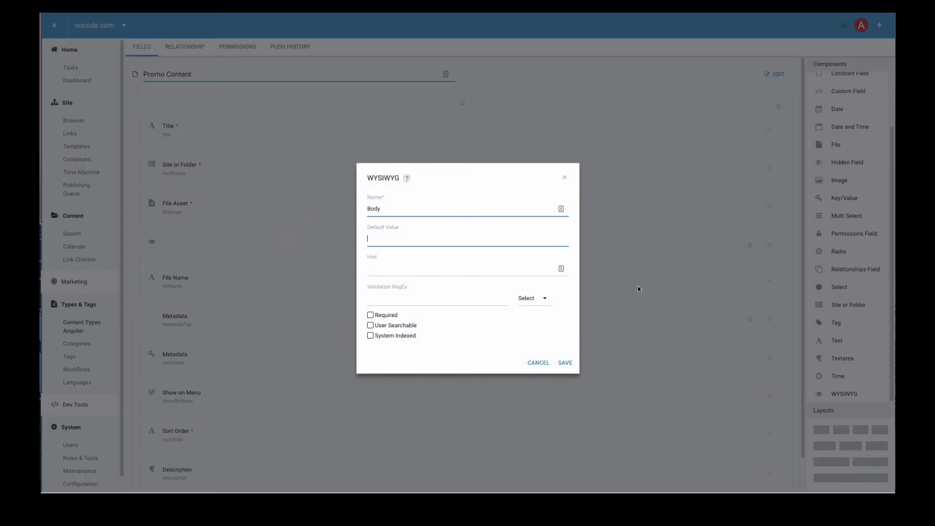
pyautogui.click(566, 364)
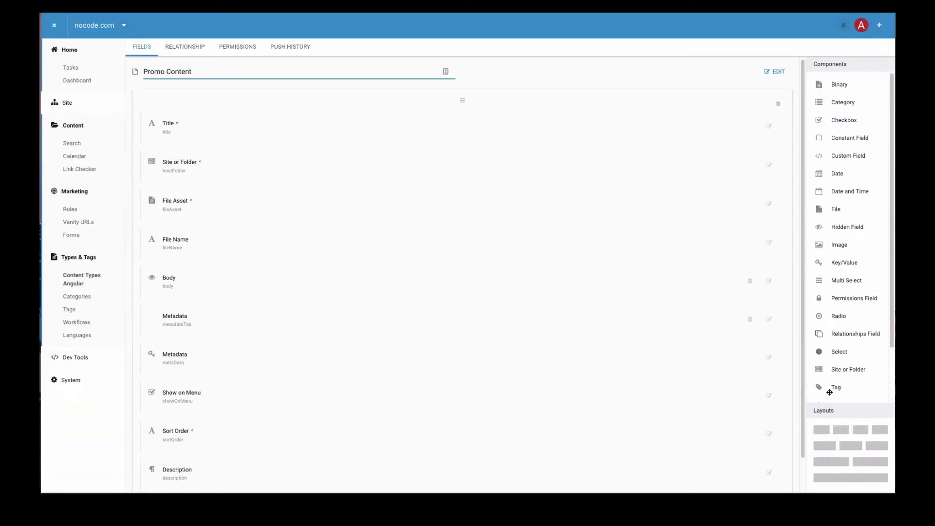
# Add a user-searchable Tag field named Tags between the Body and Metadata fields
pyautogui.moveTo(829, 391); pyautogui.dragTo(259, 300)
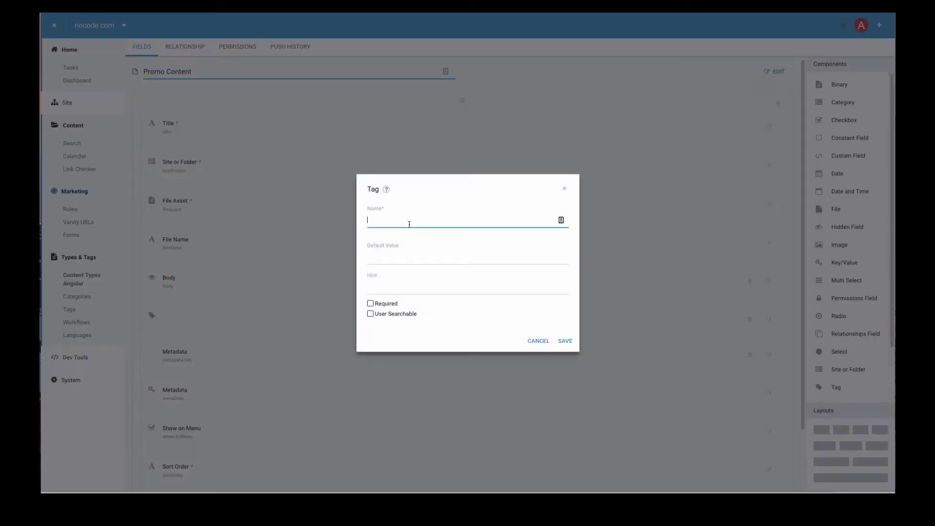
pyautogui.write('Tags')
pyautogui.press('Tab')
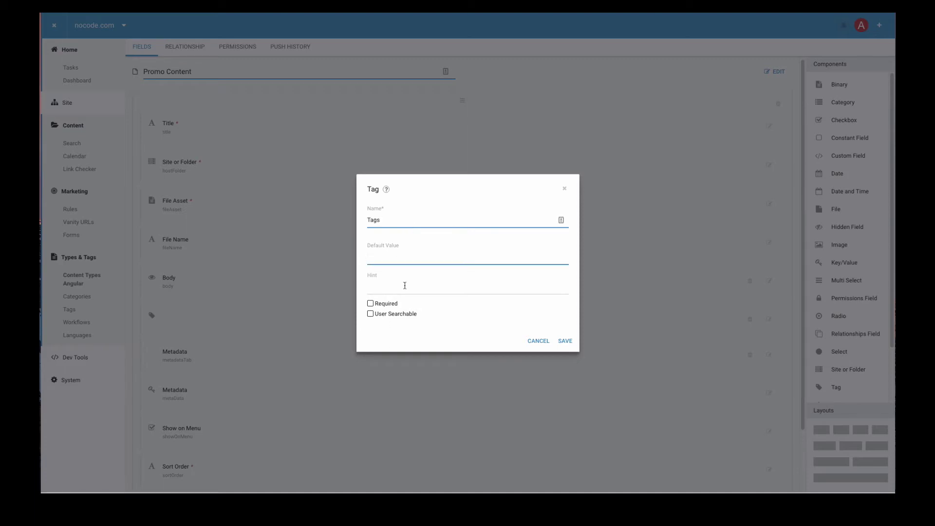
pyautogui.click(397, 314)
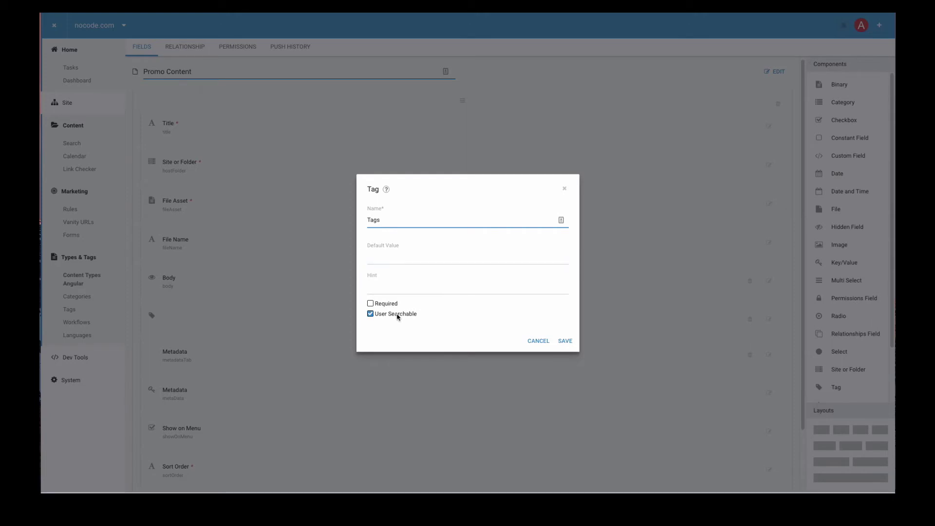
pyautogui.click(566, 342)
pyautogui.moveTo(352, 227); pyautogui.dragTo(204, 298)
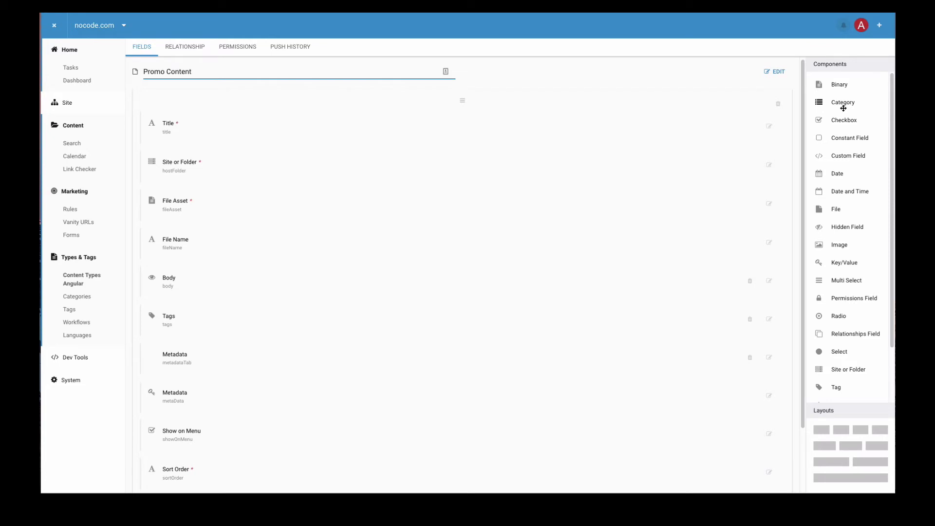
pyautogui.scroll(-1, 841, 328)
pyautogui.scroll(-1, 840, 328)
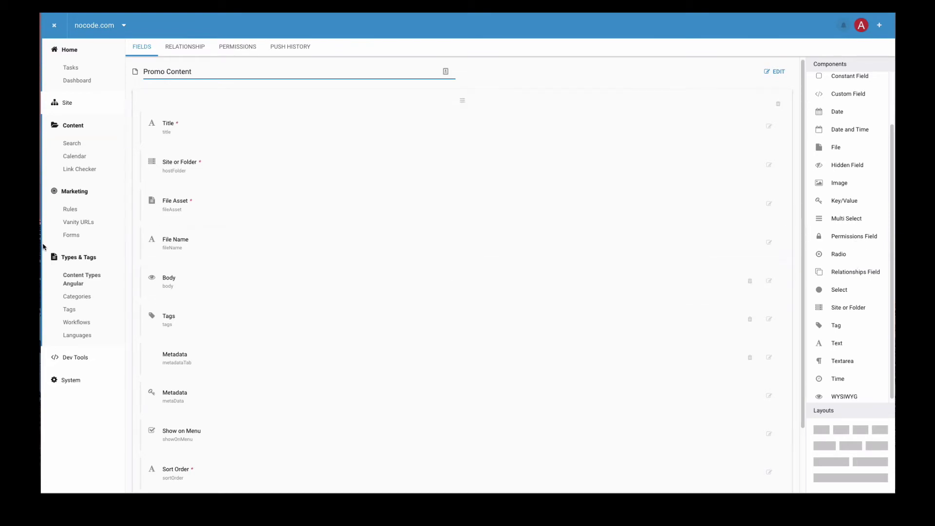
# Go to the content search for Promo Content, collapse the advanced filters, and start a new content item
pyautogui.hotkey('alt', 'Left')
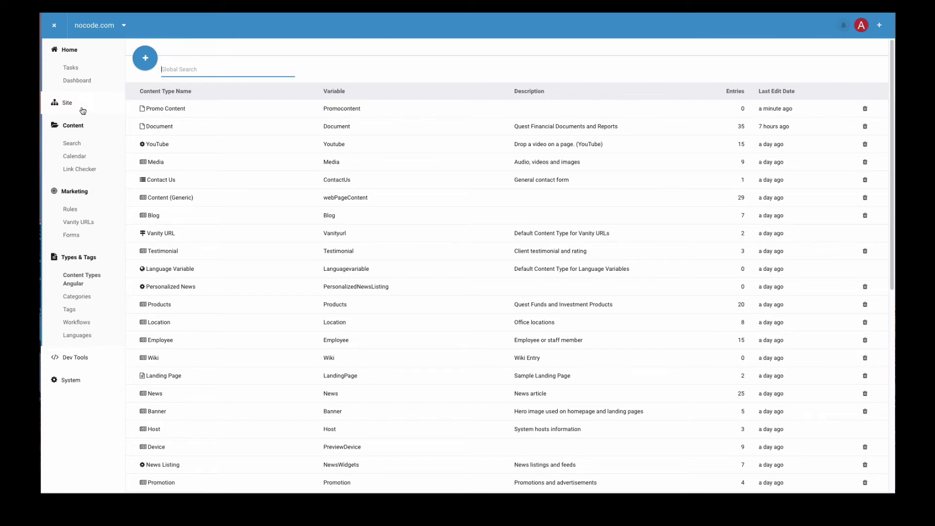
pyautogui.click(76, 145)
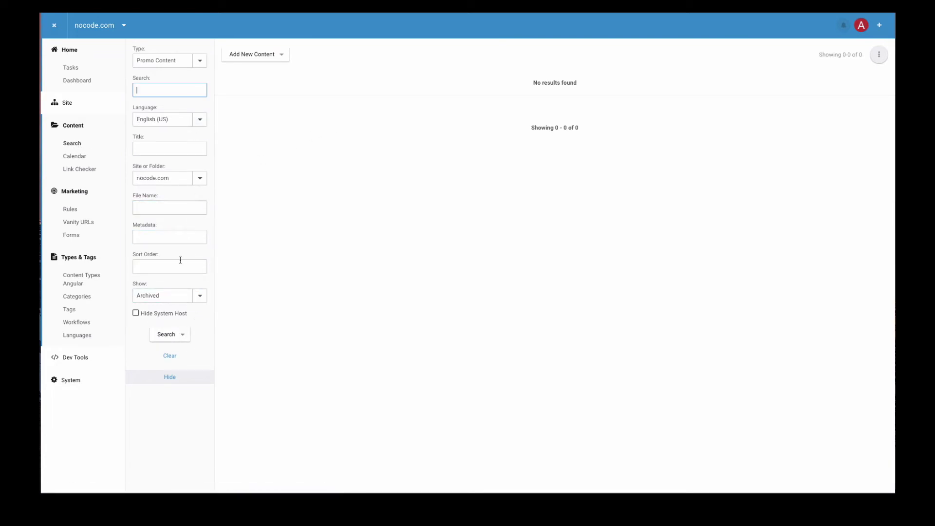
pyautogui.click(170, 377)
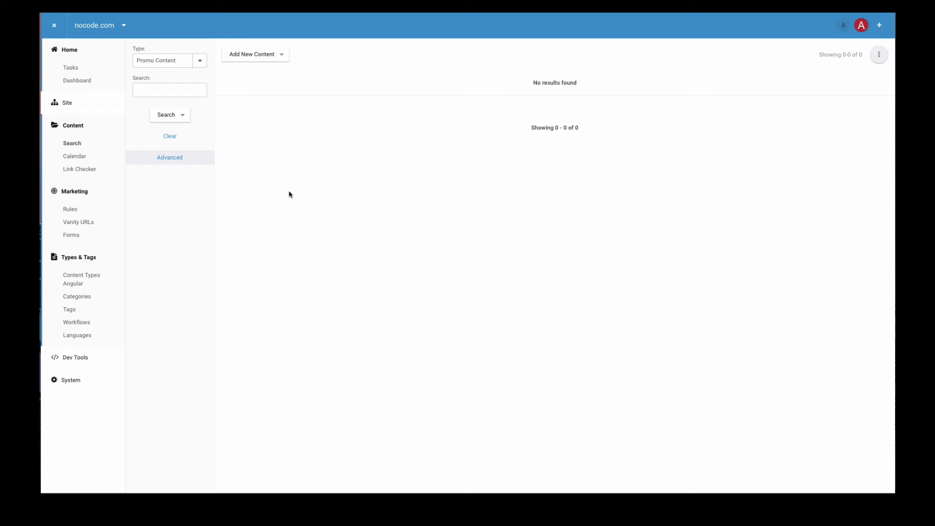
pyautogui.click(262, 58)
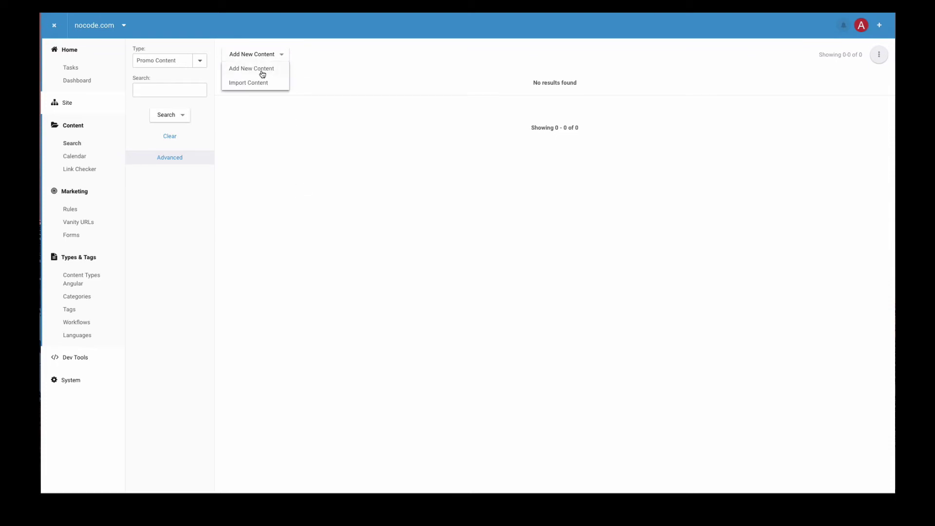
pyautogui.click(263, 69)
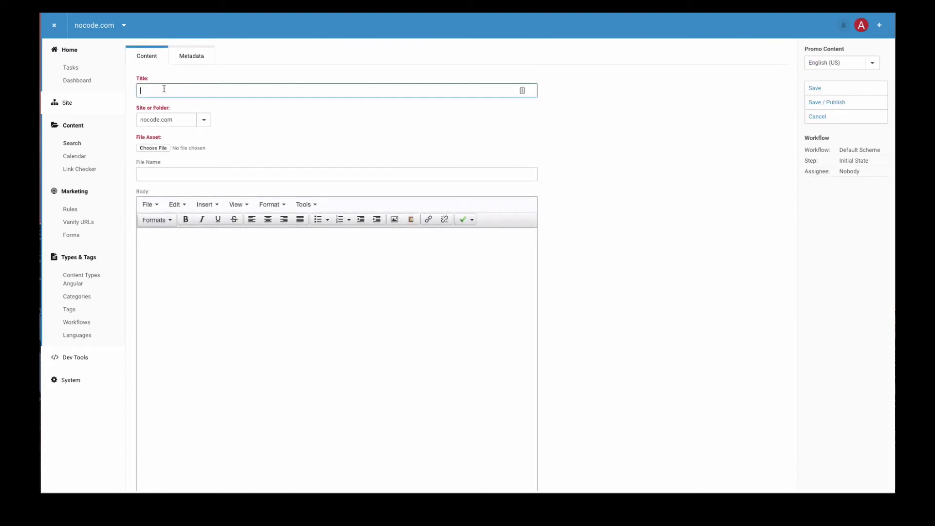
# Title the item Trail Map, keep nocode.com as its site, and attach trail-map.jpg from the images folder as file asset
pyautogui.click(147, 120)
pyautogui.click(205, 121)
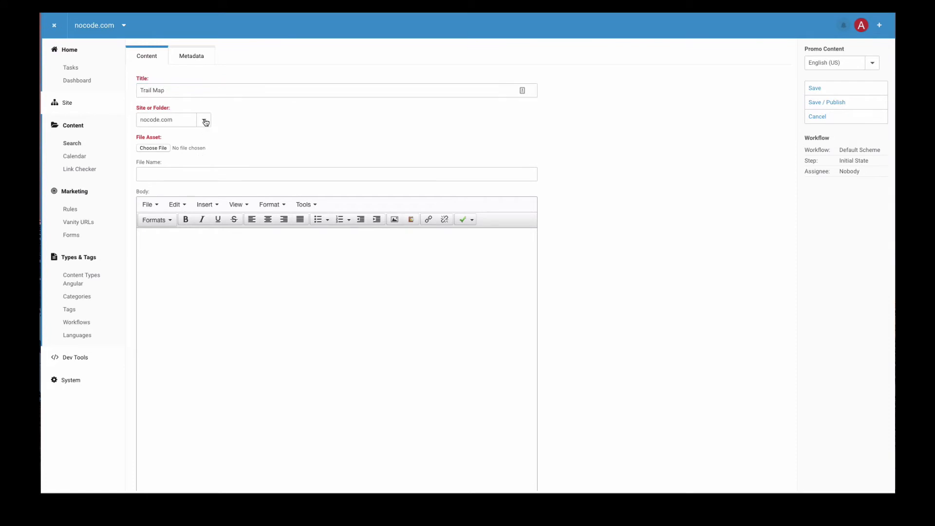
pyautogui.click(205, 122)
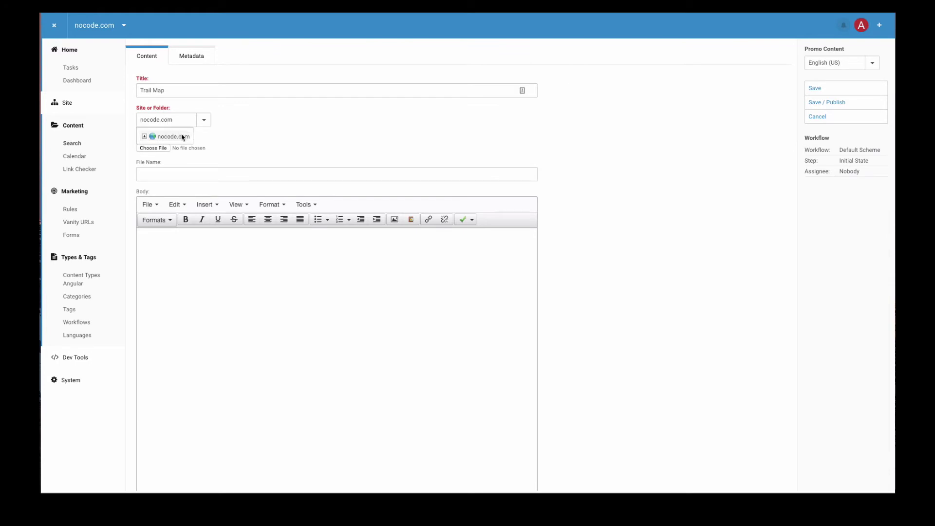
pyautogui.click(115, 152)
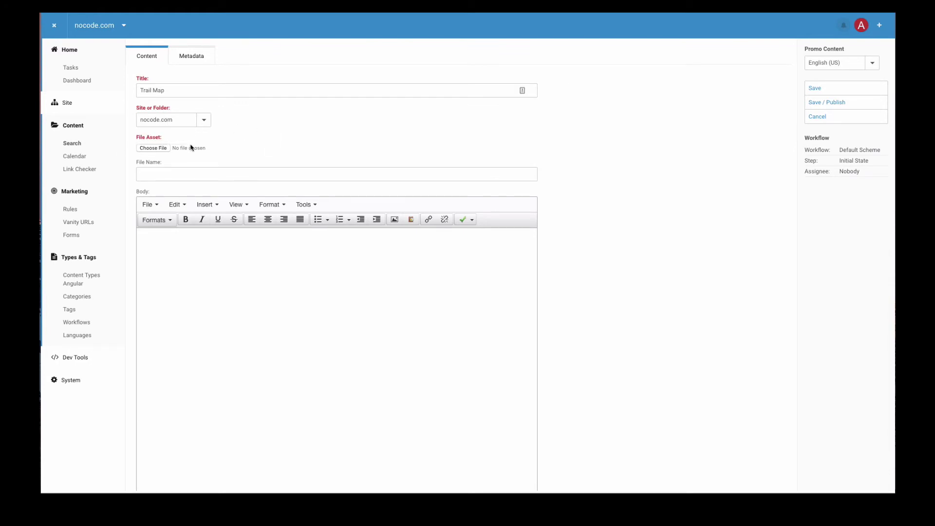
pyautogui.click(161, 148)
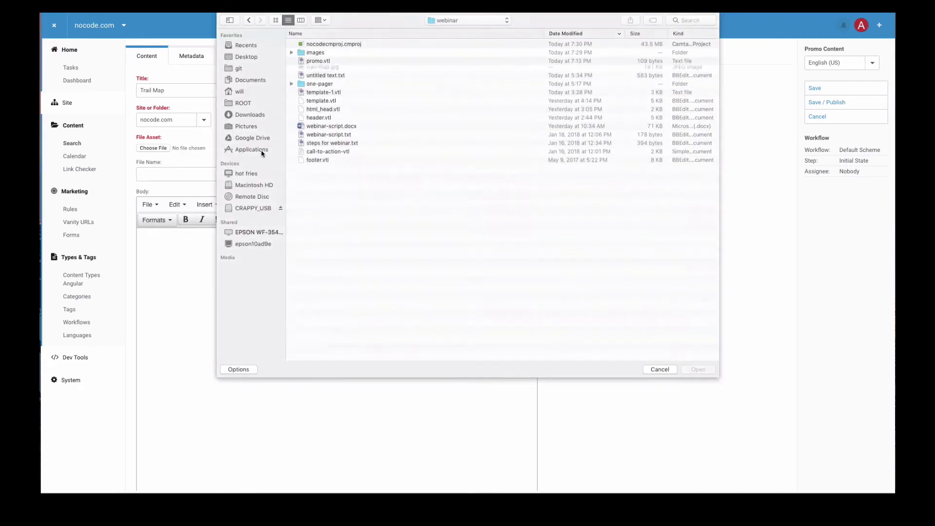
pyautogui.doubleClick(325, 54)
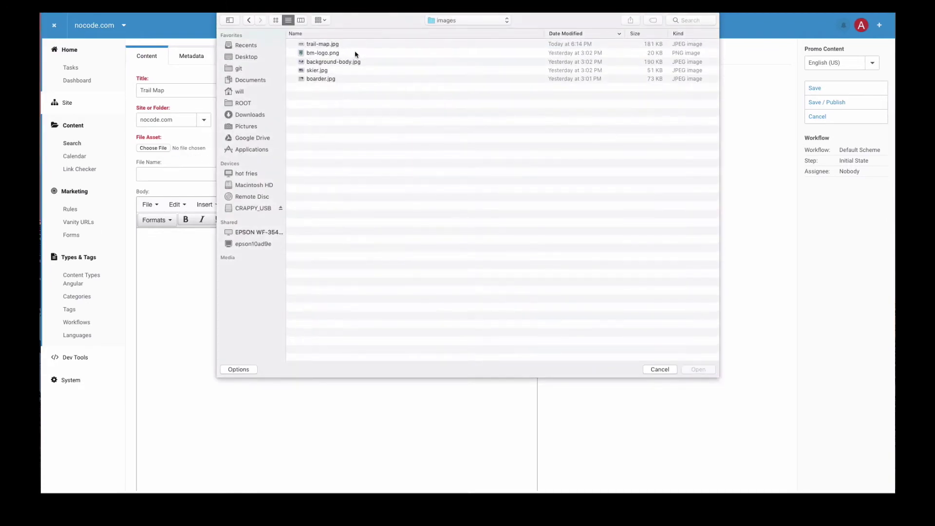
pyautogui.doubleClick(356, 44)
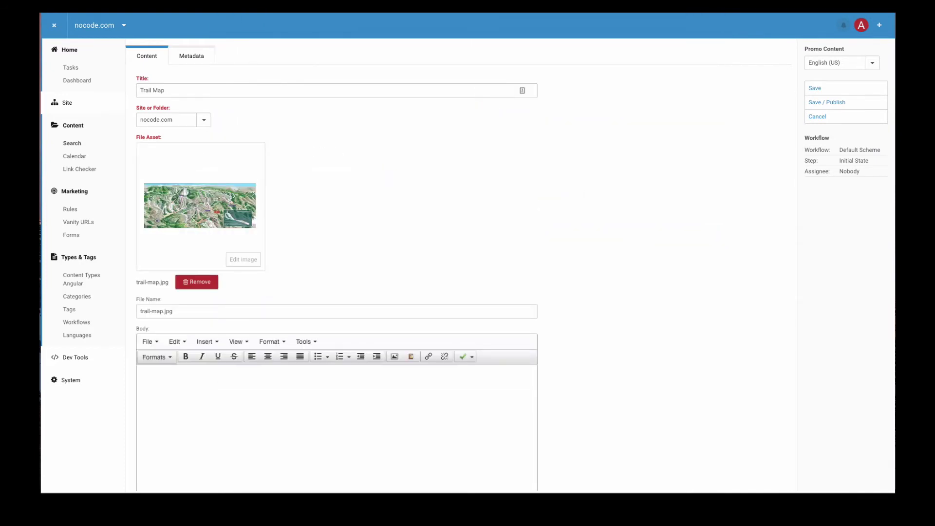
# Fill the body with the paragraph beginning "Our back-to-base trail system makes it easy" and save and publish the item
pyautogui.click(235, 390)
pyautogui.write("Our back-to-base trail system makes it easy for skiers and riders of all ability levels to easily meet up at the end of an enjoyable day on the slopes. Most of Bear's signature cruisers are here: Snowdance, Canyon, Exhibition, Ridge, and the 3.1 miles that make u p the green beginner trail Long John. Learning areas are located at the Launch Pad with the Bear Ski & Snowboard School's home in the Discovery Center and at Sundance Base area on weekends and holidays.")
pyautogui.scroll(-2, 403, 238)
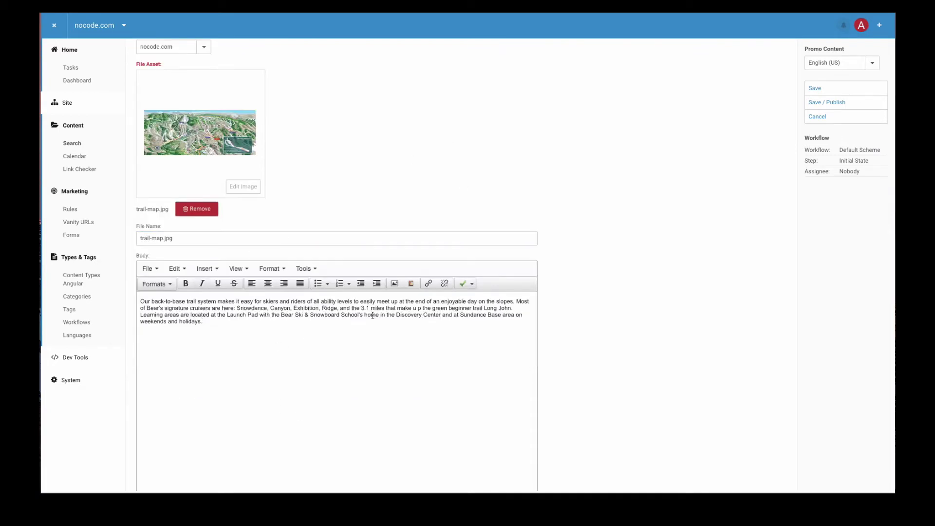
pyautogui.scroll(2, 456, 118)
pyautogui.click(864, 101)
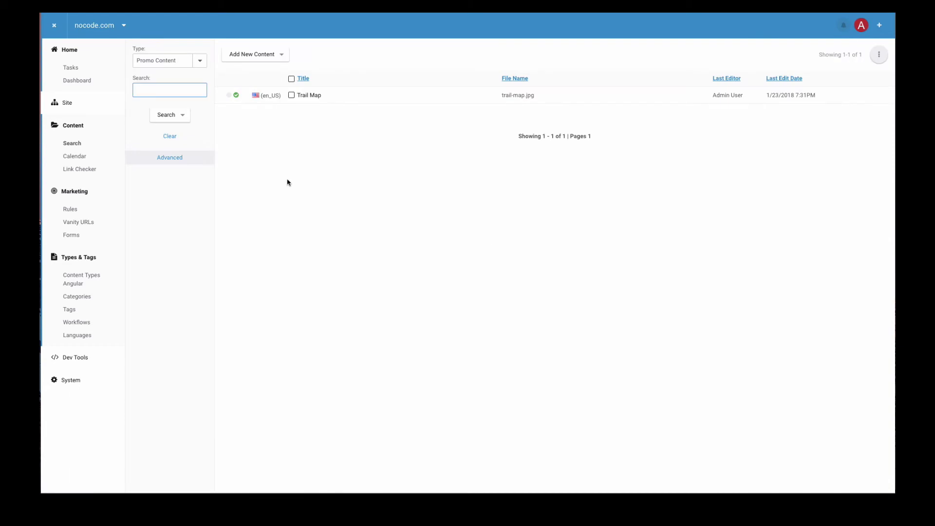
# Open the Trail Map item, examine its file metadata, and return to the content search
pyautogui.click(309, 95)
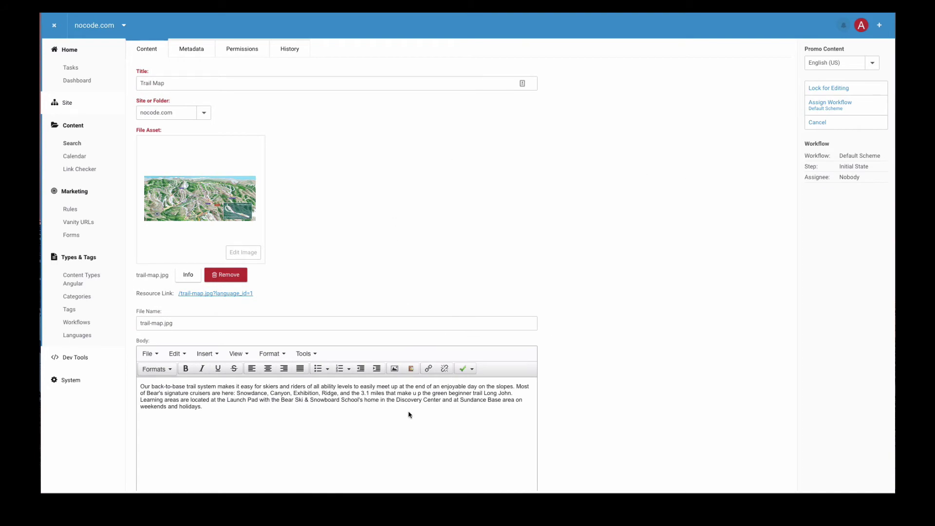
pyautogui.click(205, 51)
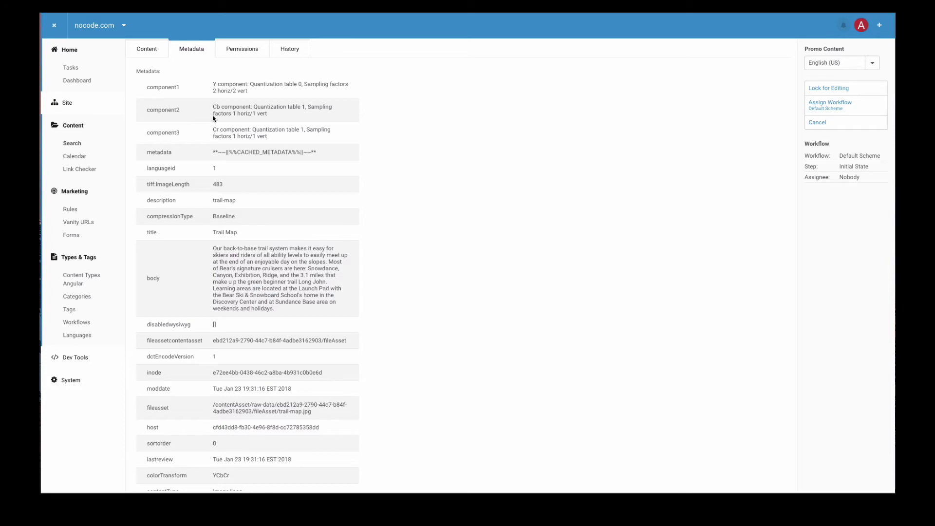
pyautogui.scroll(-3, 213, 118)
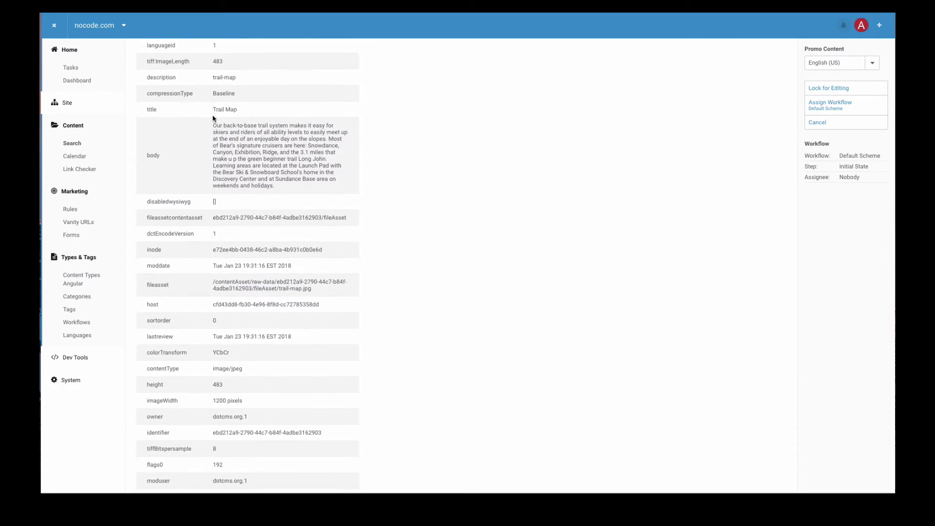
pyautogui.scroll(-5, 212, 118)
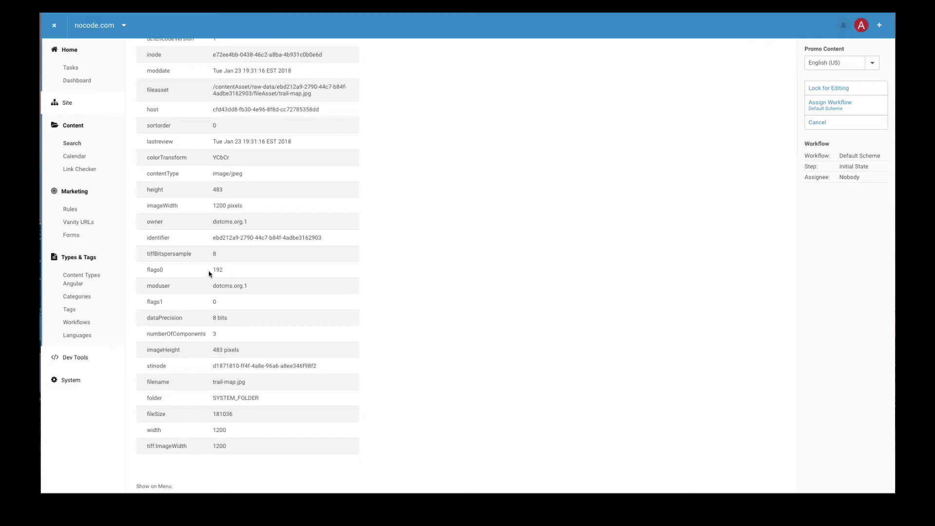
pyautogui.scroll(10, 209, 273)
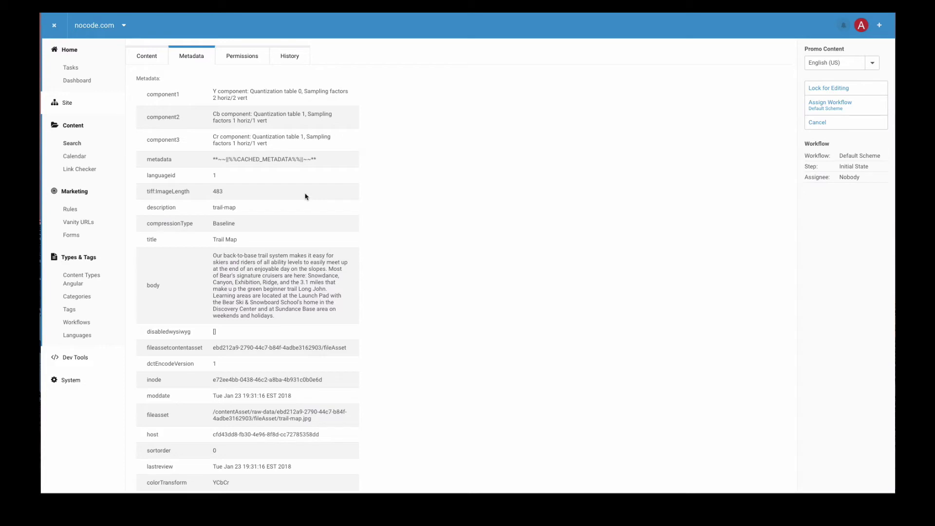
pyautogui.scroll(-1, 322, 132)
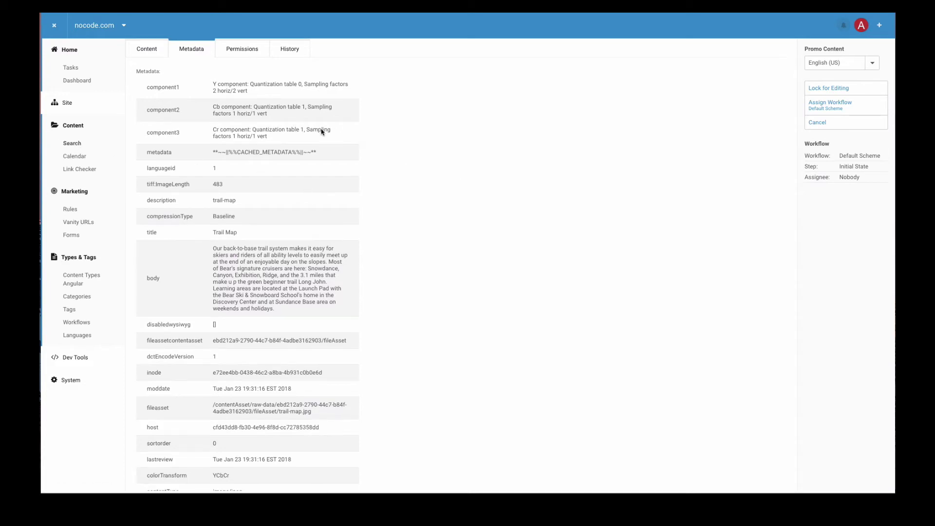
pyautogui.click(73, 142)
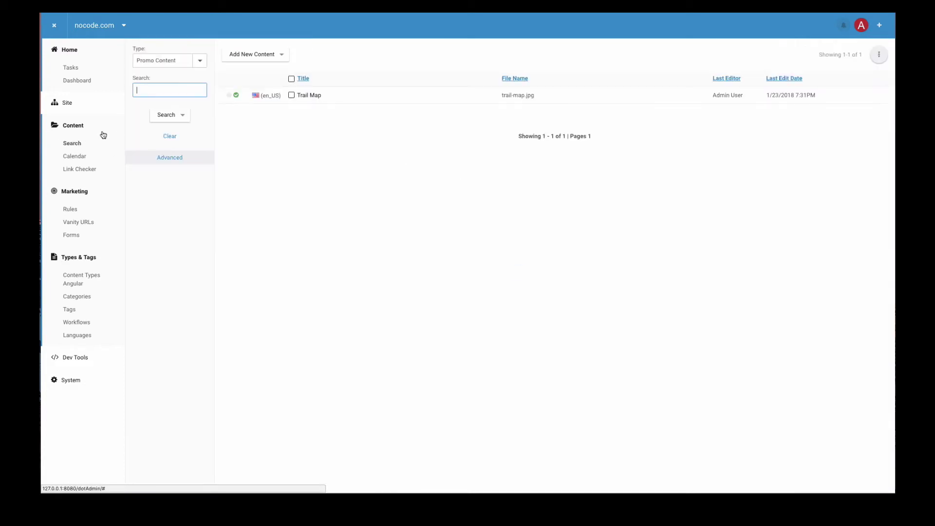
# Start another Promo Content item, title it About Bear Mountian, and attach skier.jpg as its file asset
pyautogui.click(269, 56)
pyautogui.click(263, 69)
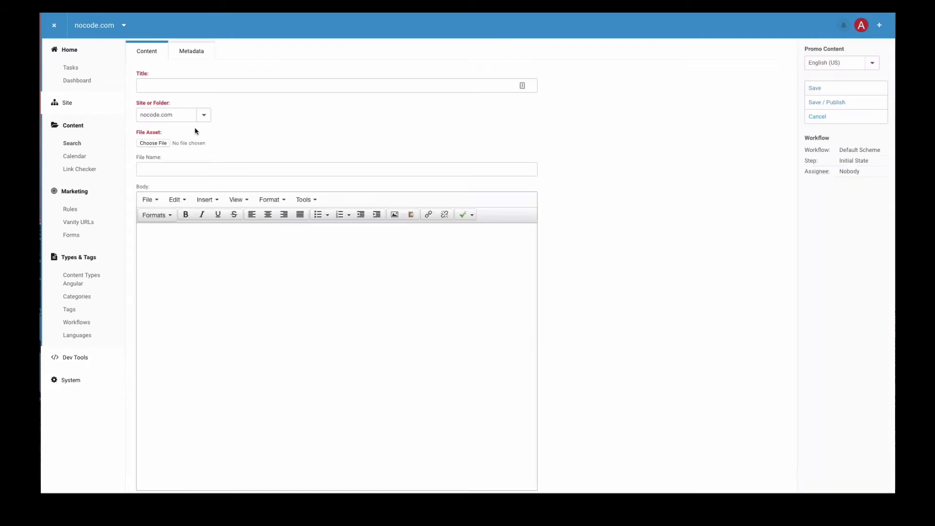
pyautogui.click(214, 84)
pyautogui.write('About Bear Mountian')
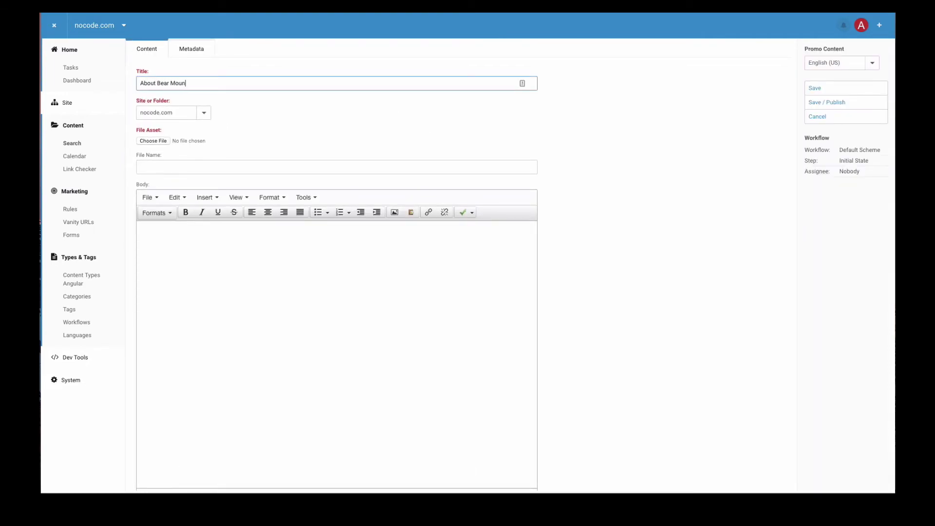
pyautogui.click(163, 141)
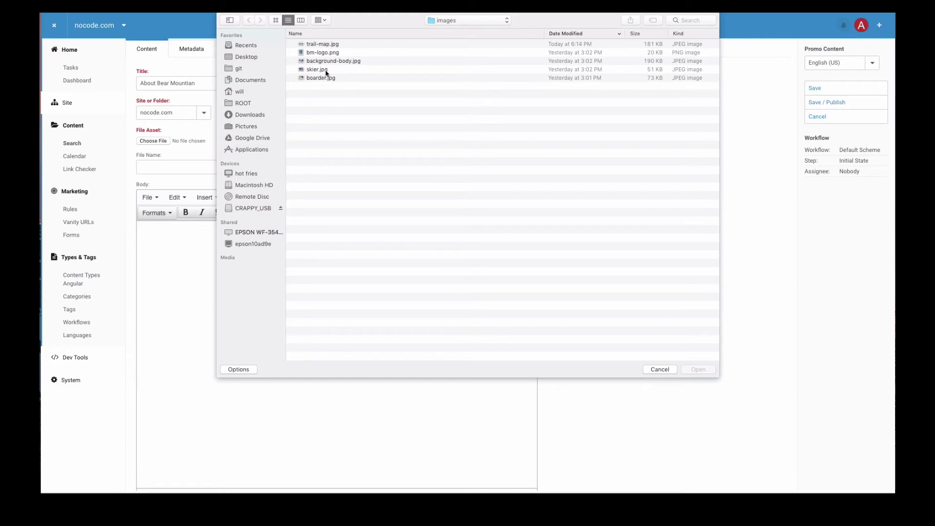
pyautogui.doubleClick(325, 71)
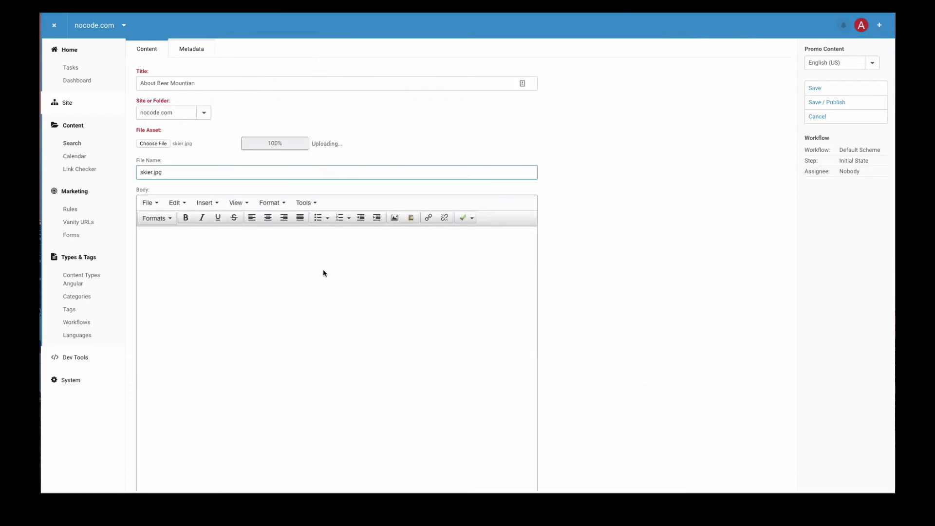
# Fill the body with the prepared About Bear Mountain text and enlarge the body editor to fit it
pyautogui.click(323, 269)
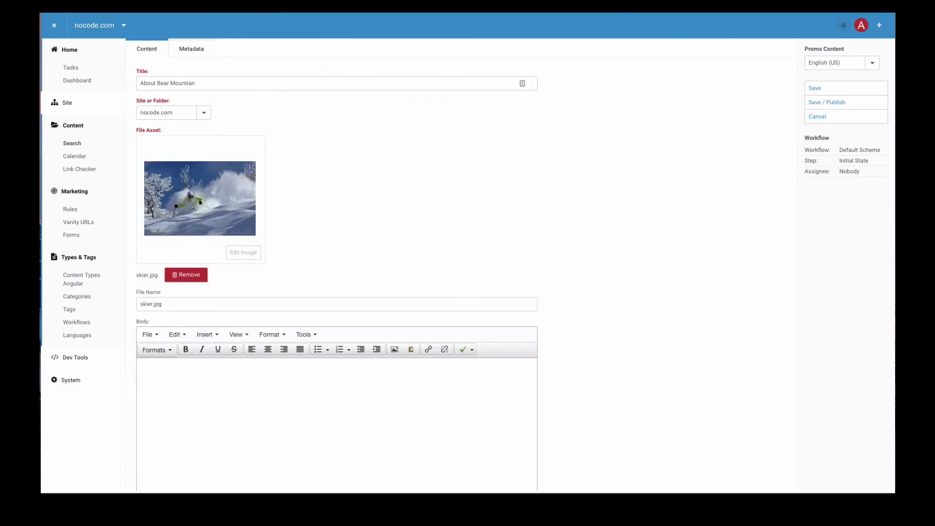
pyautogui.hotkey('ctrl', 'v')
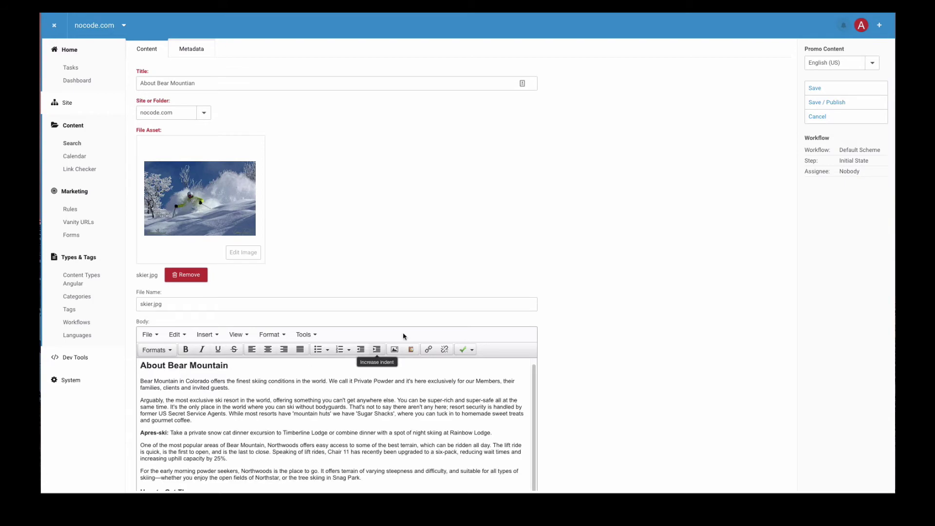
pyautogui.scroll(-4, 578, 335)
pyautogui.scroll(-1, 578, 336)
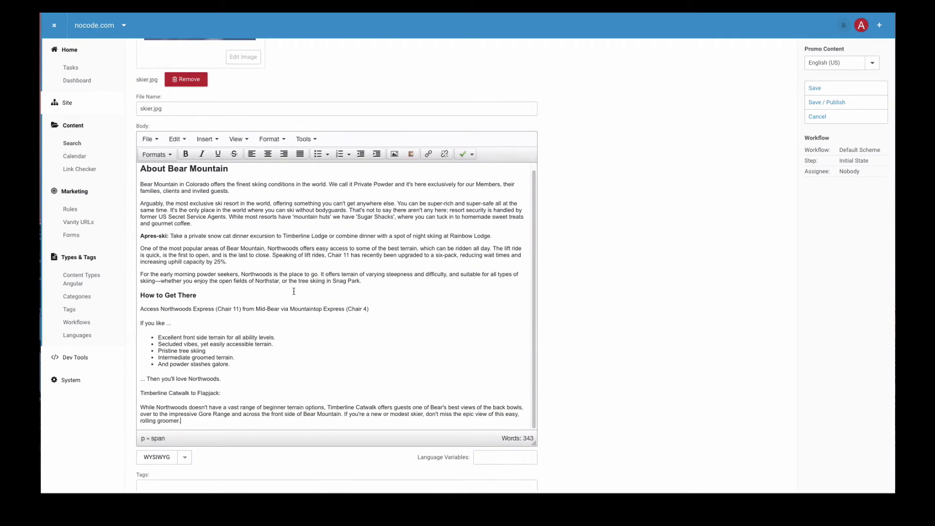
pyautogui.moveTo(534, 441); pyautogui.dragTo(554, 490)
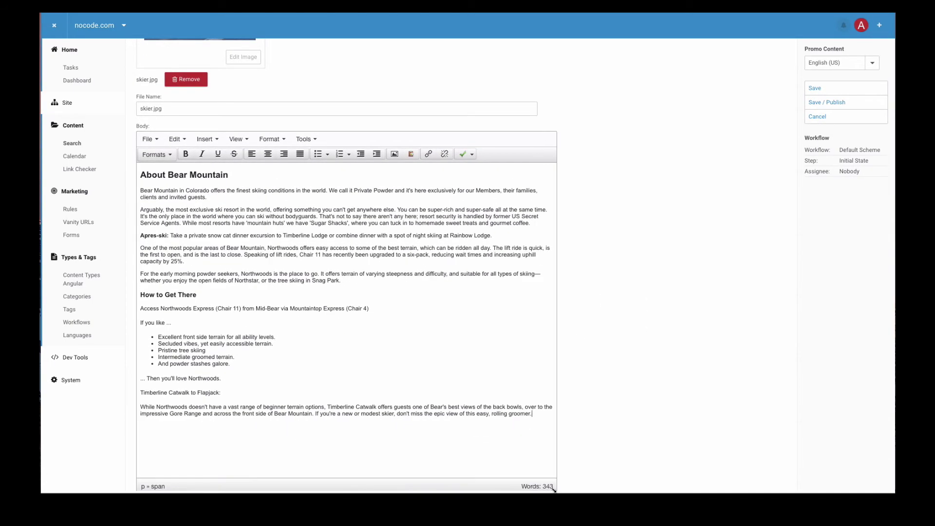
pyautogui.scroll(-3, 204, 292)
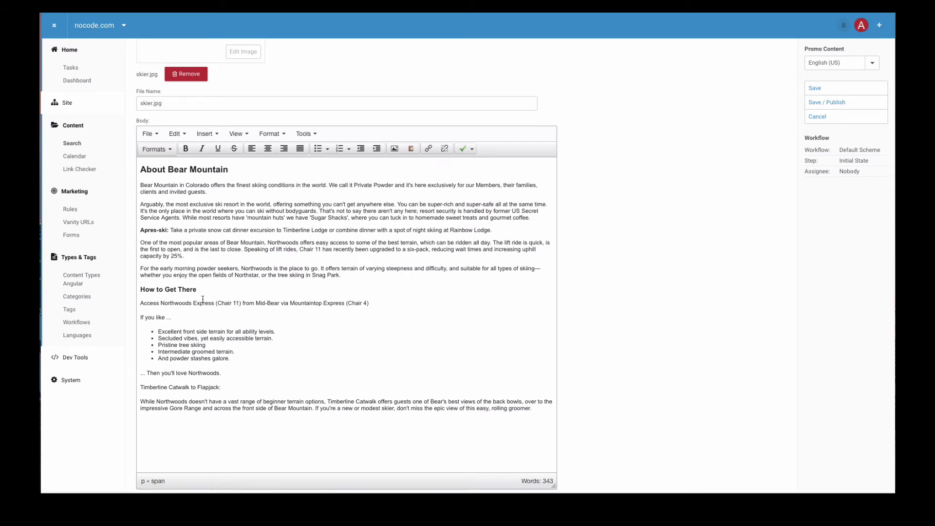
# View the body in CODE mode, return it to WYSIWYG, and save and publish the item
pyautogui.click(185, 438)
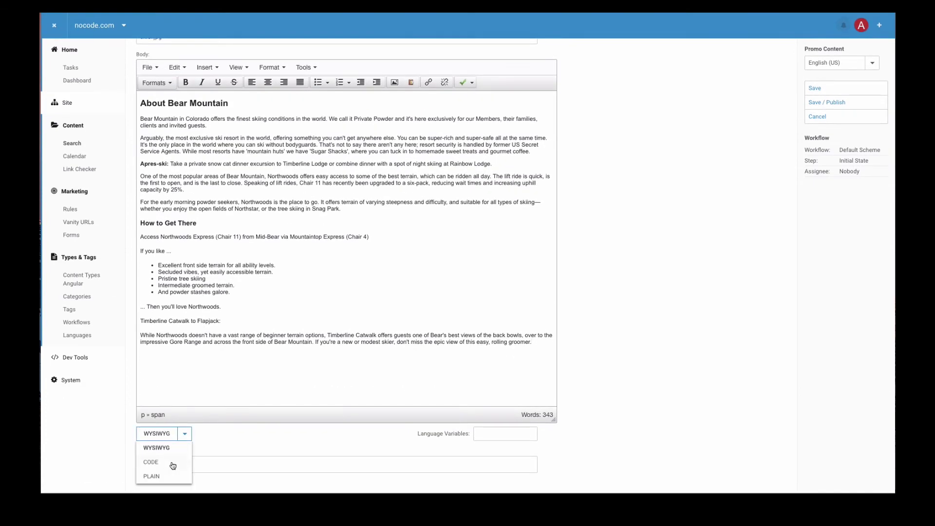
pyautogui.click(172, 460)
pyautogui.click(173, 433)
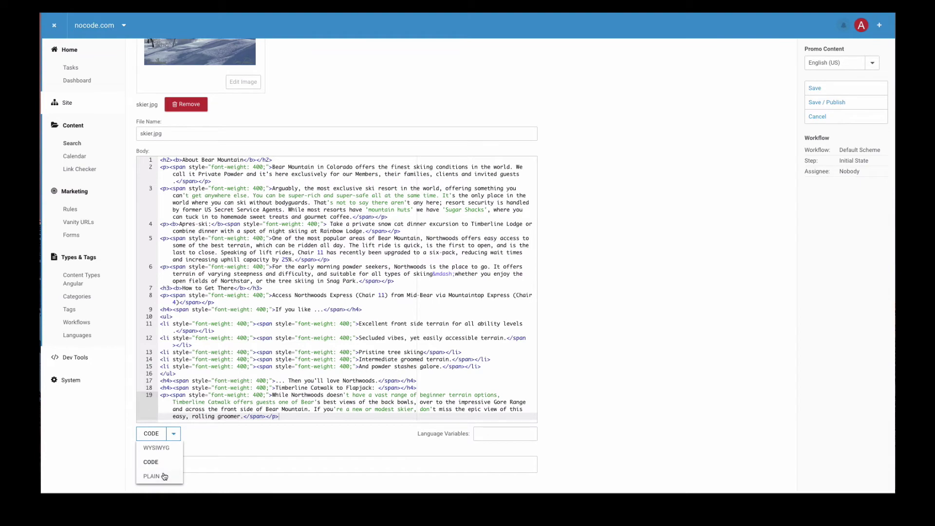
pyautogui.click(168, 447)
pyautogui.click(554, 63)
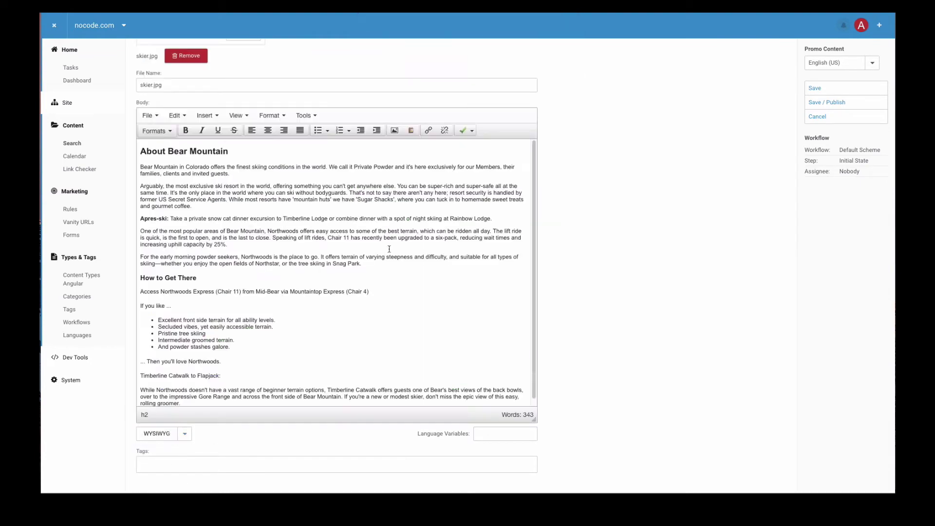
pyautogui.click(843, 106)
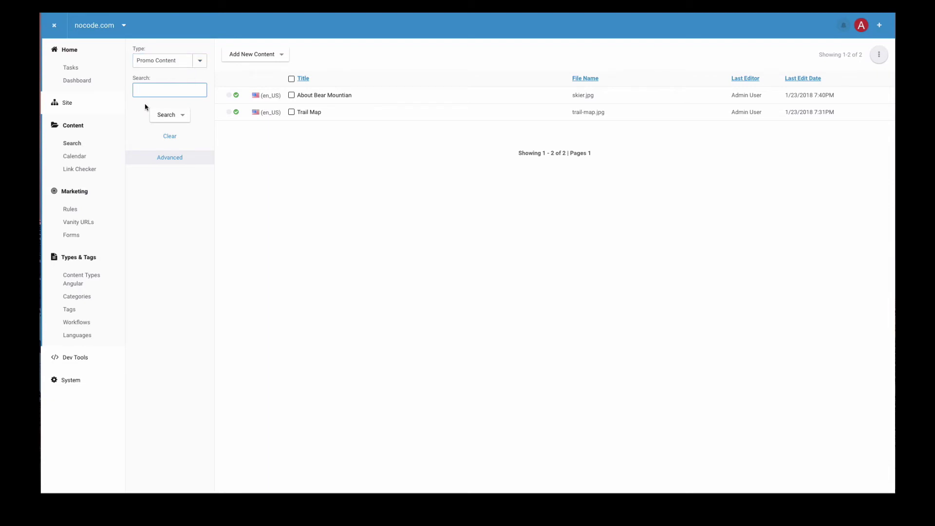
# Open the site browser and compare the files of nocode.com with those of demo.dotcms.com, returning to nocode.com
pyautogui.click(62, 104)
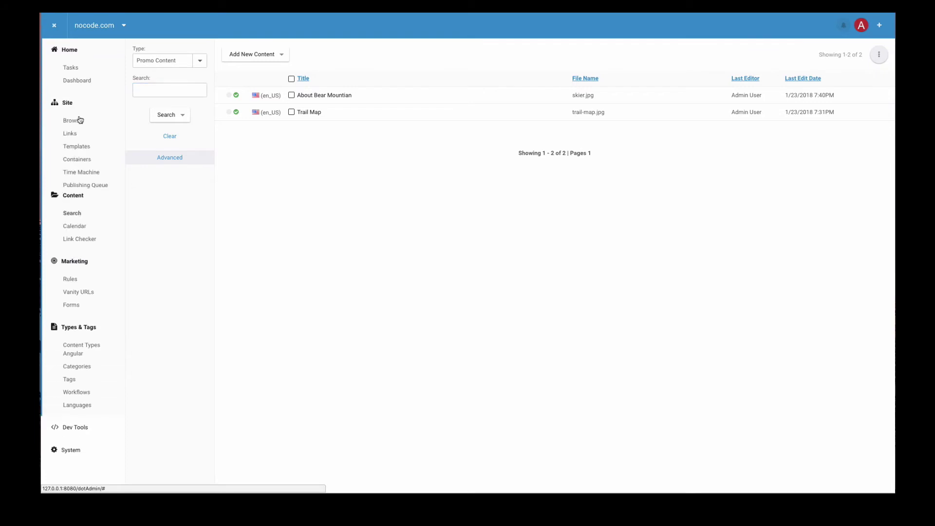
pyautogui.click(74, 122)
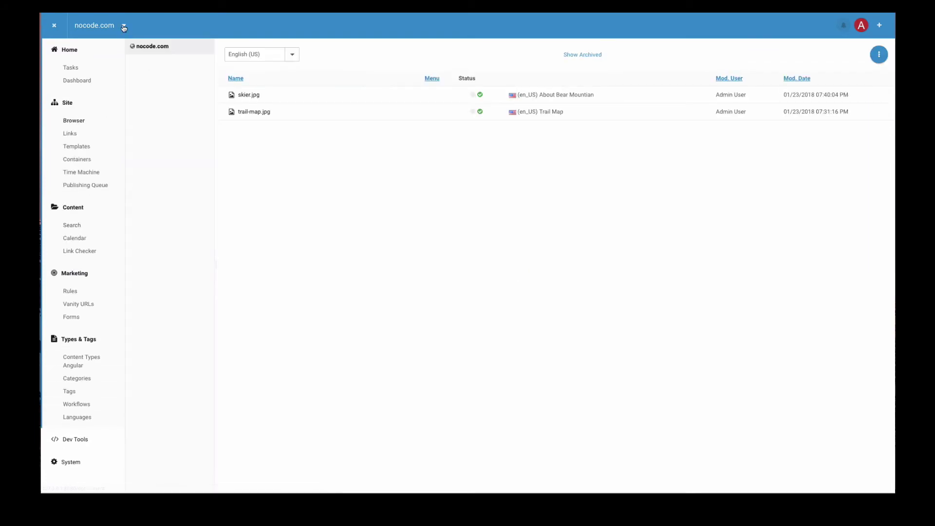
pyautogui.click(124, 25)
pyautogui.click(100, 63)
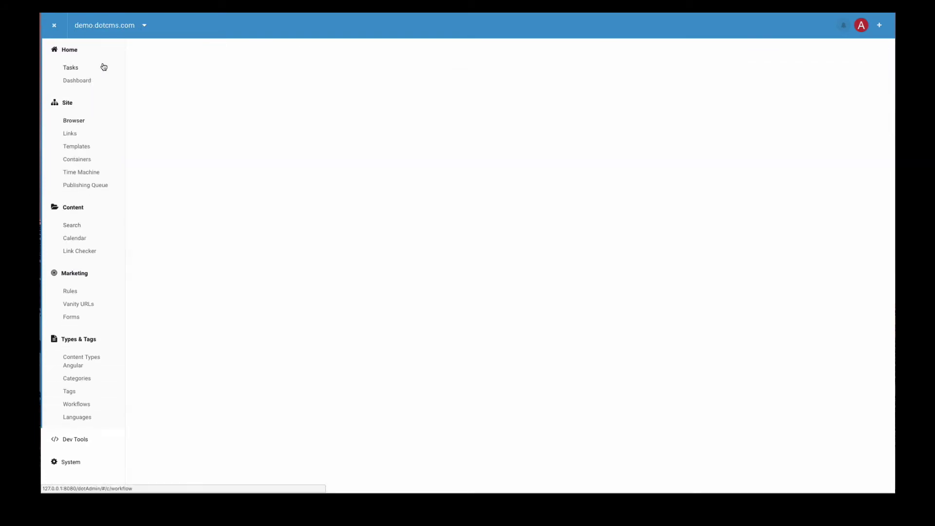
pyautogui.click(140, 27)
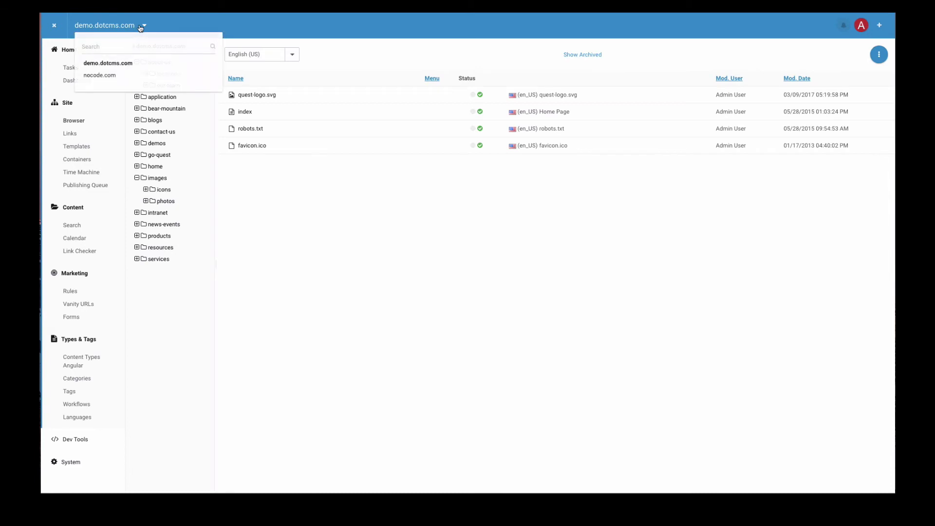
pyautogui.click(107, 77)
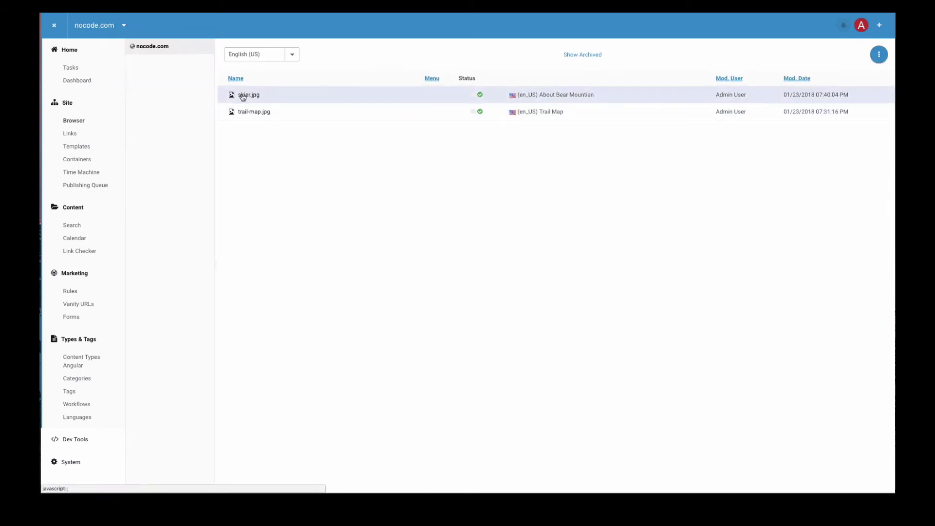
# Add a page to nocode.com titled Bear Mountain Home Page, keeping the URL bear-mountain-home-page
pyautogui.rightClick(157, 46)
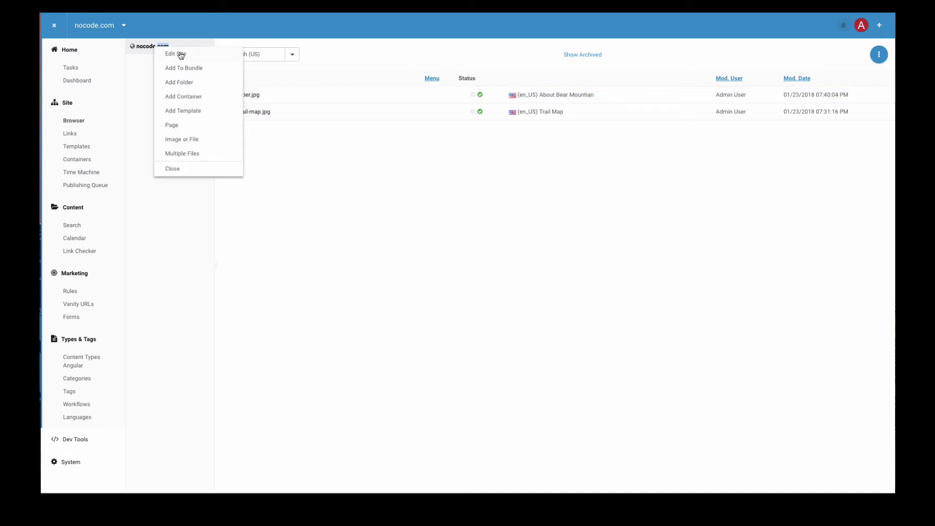
pyautogui.click(206, 125)
pyautogui.click(561, 282)
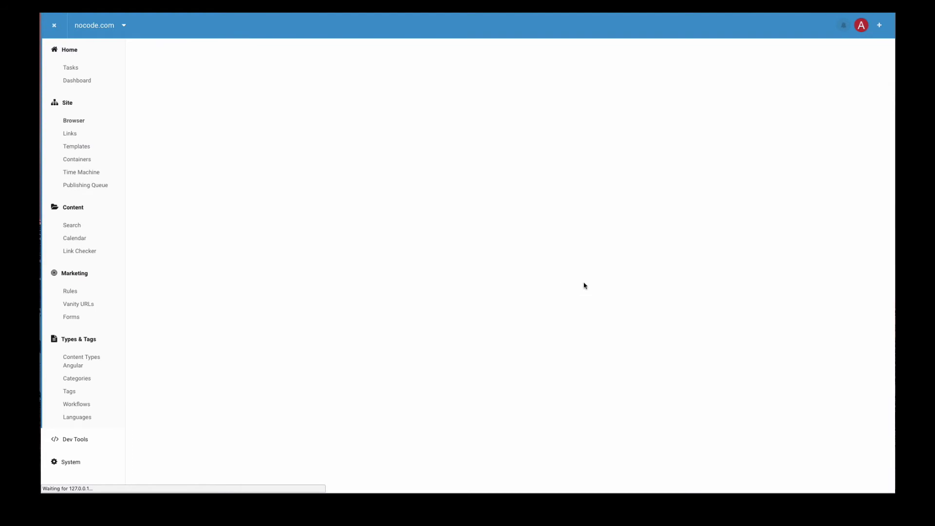
pyautogui.click(218, 85)
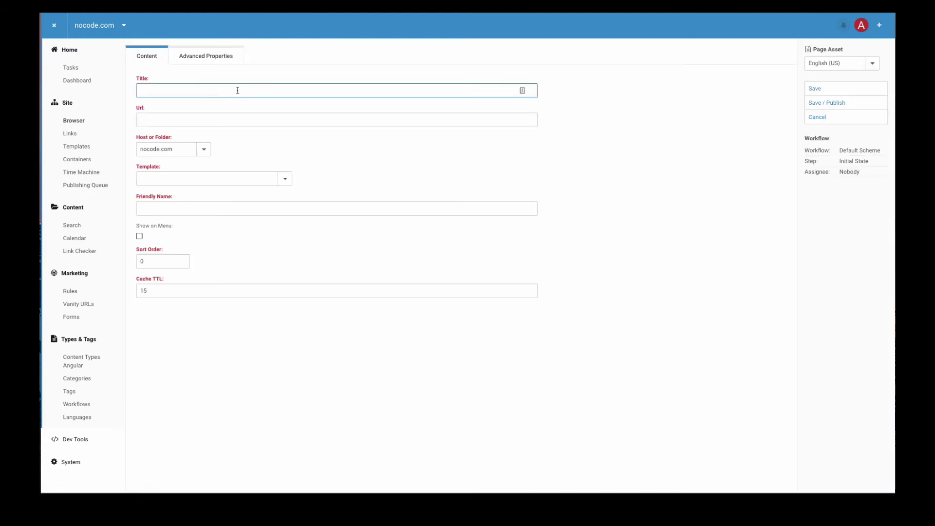
pyautogui.write('Bear Mountain Home Page')
pyautogui.click(318, 125)
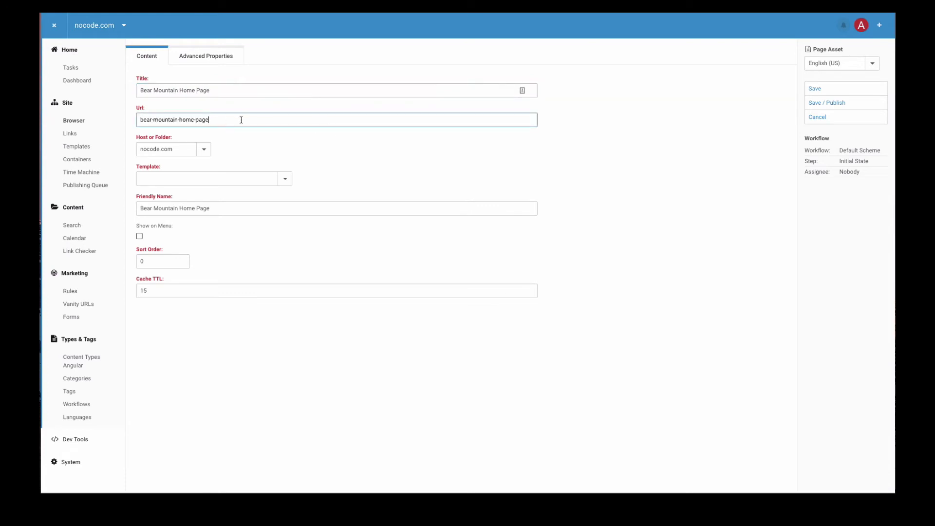
pyautogui.moveTo(241, 119); pyautogui.dragTo(140, 119)
# Choose the Quest - 2 Column (Left Bar) template for the page and view its preview
pyautogui.click(284, 179)
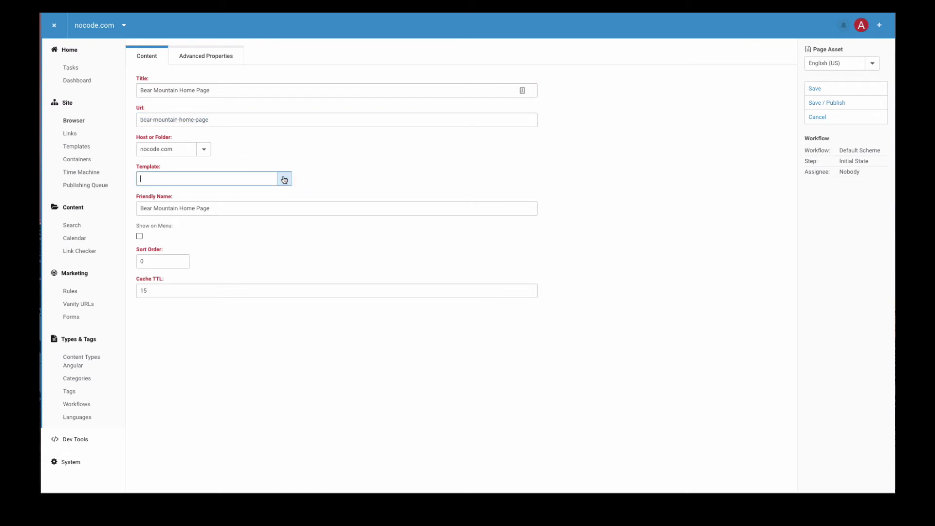
pyautogui.click(219, 194)
pyautogui.click(286, 179)
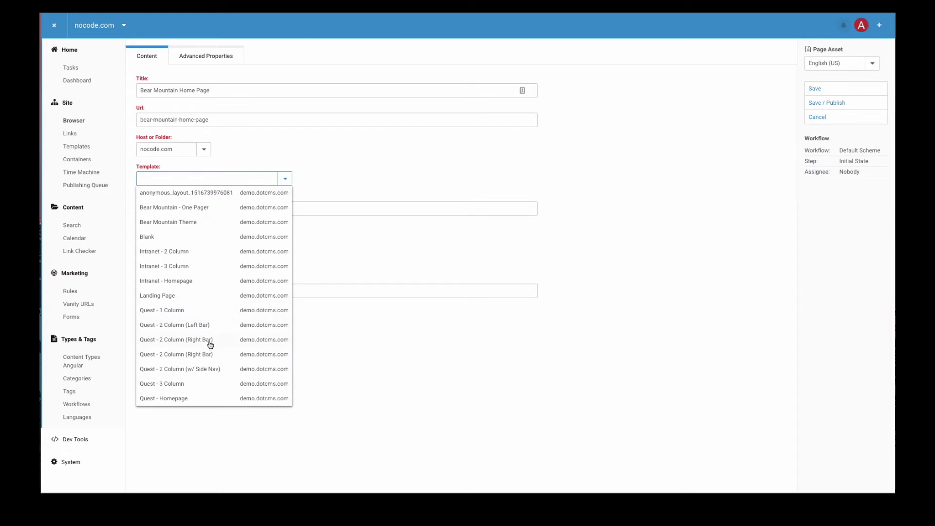
pyautogui.click(201, 327)
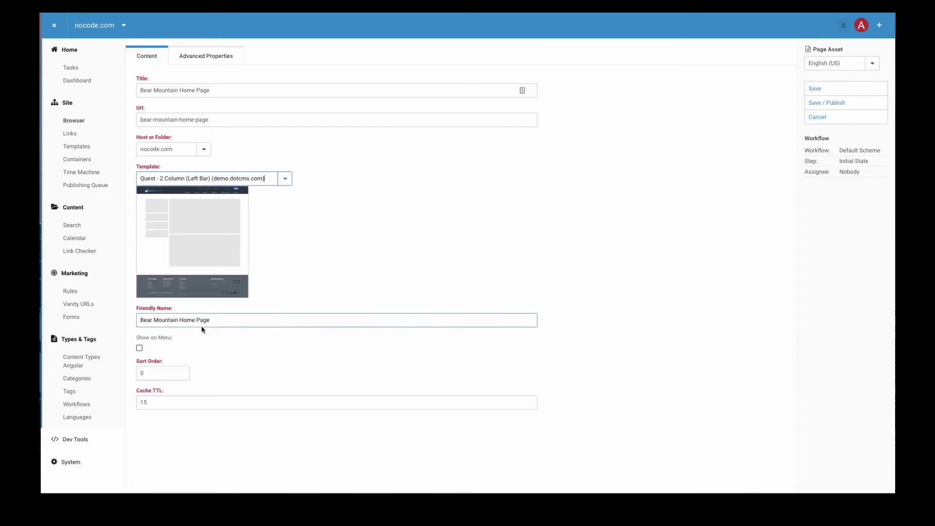
# Set the page's template to Bear Mountain Theme and its cache TTL to 0
pyautogui.click(285, 179)
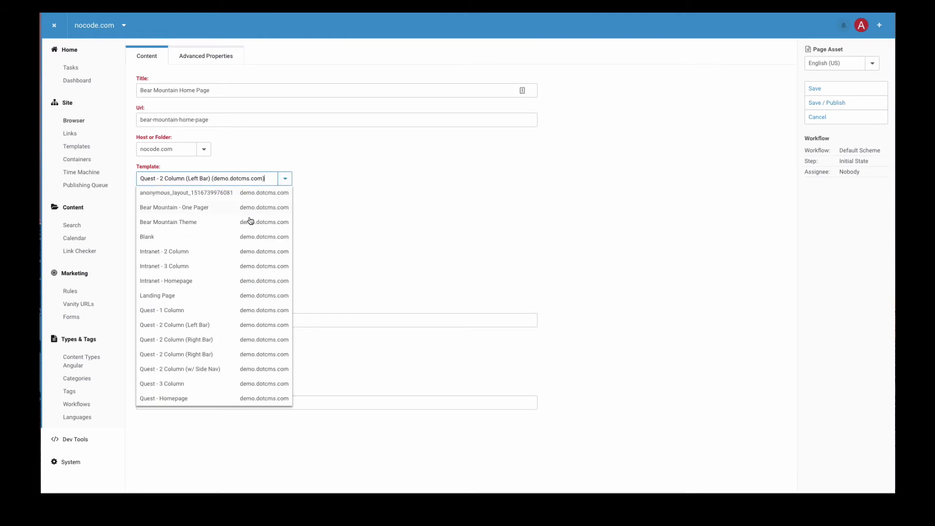
pyautogui.click(172, 223)
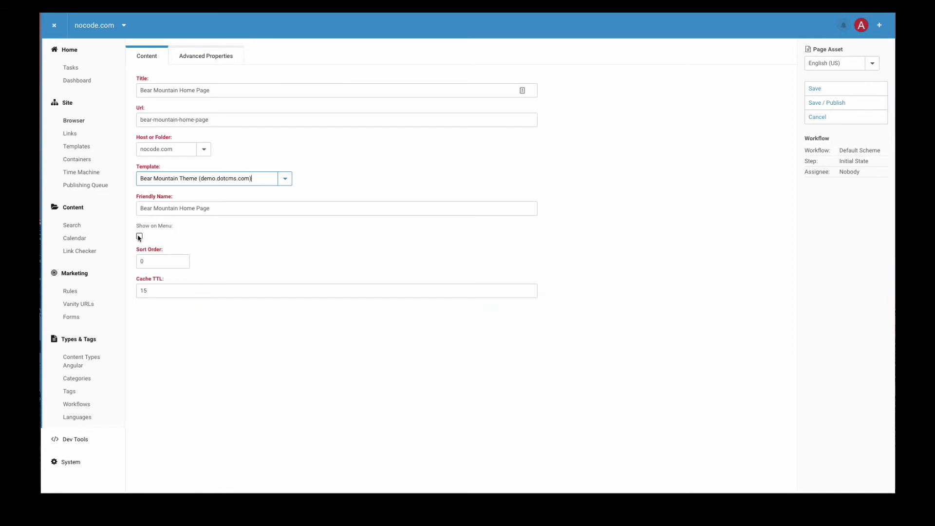
pyautogui.click(167, 289)
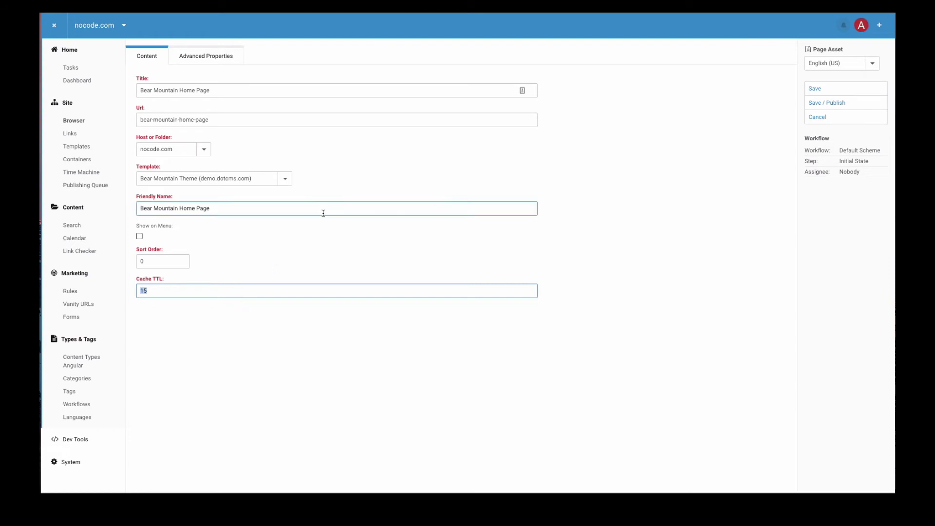
pyautogui.write('0')
# Review the redirect and SEO fields in the page's advanced properties and save the page without publishing it
pyautogui.click(197, 57)
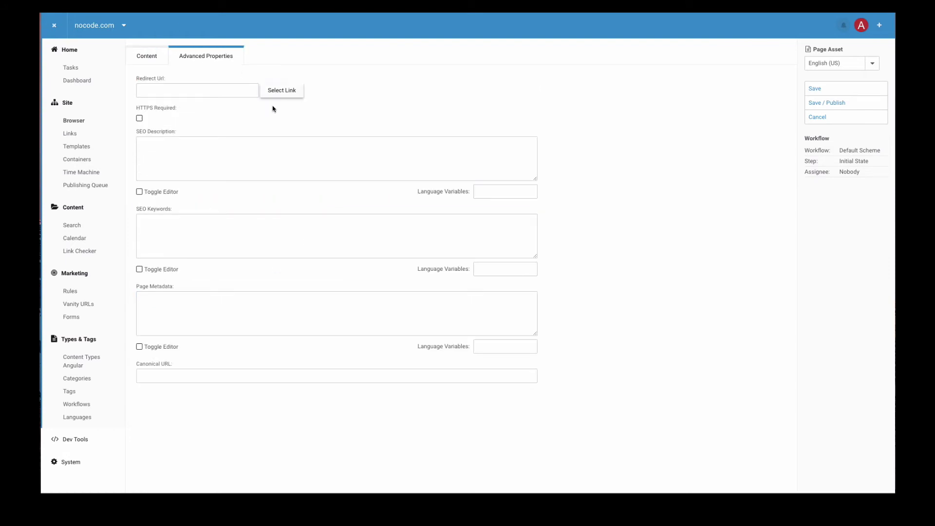
pyautogui.click(190, 90)
pyautogui.click(222, 162)
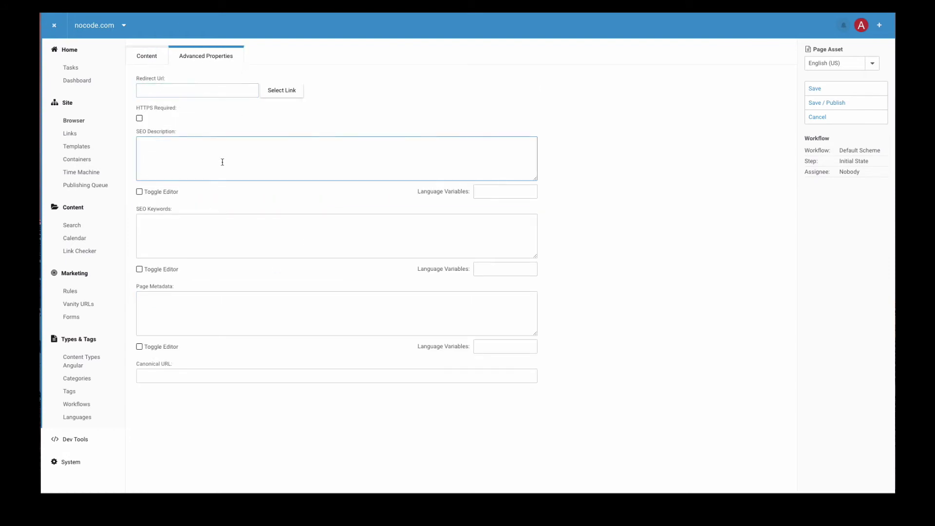
pyautogui.click(269, 236)
pyautogui.click(873, 95)
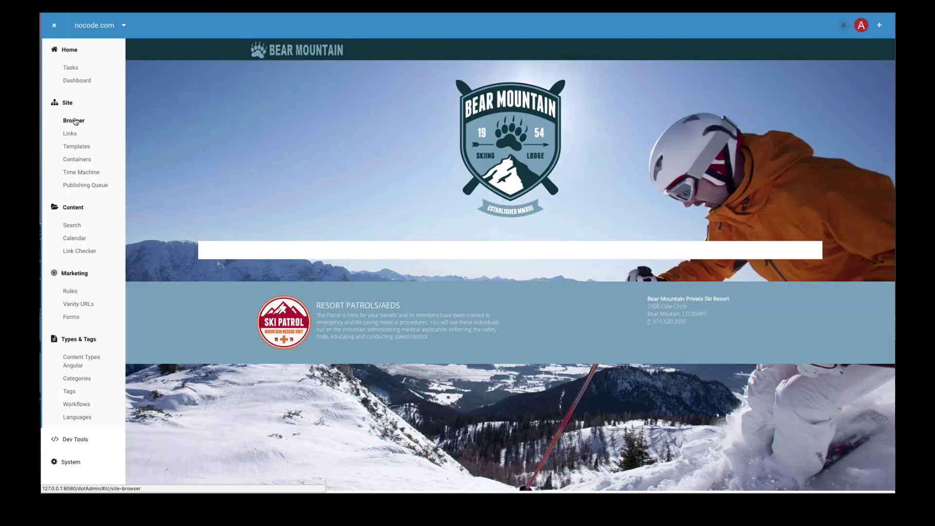
# Open bear-mountain-home-page from the site browser and start editing the layout for this page only, not the shared template
pyautogui.click(74, 121)
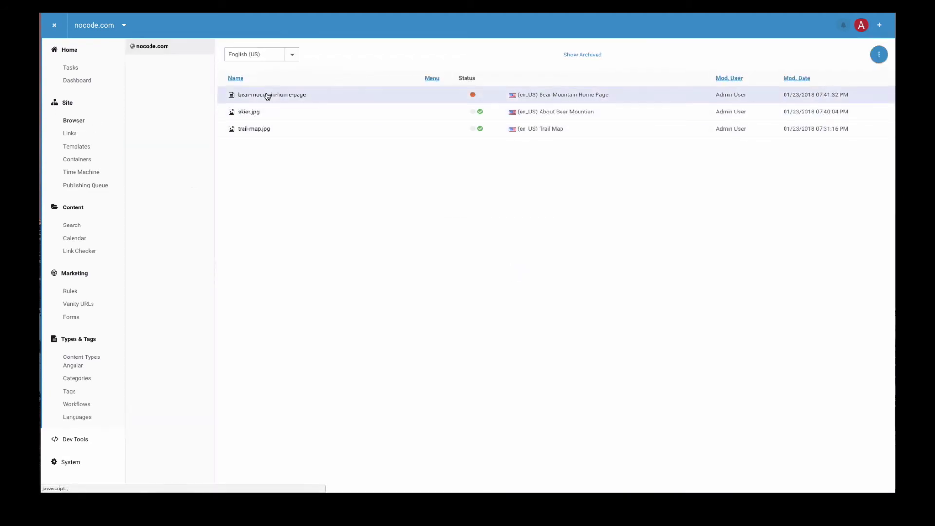
pyautogui.click(267, 95)
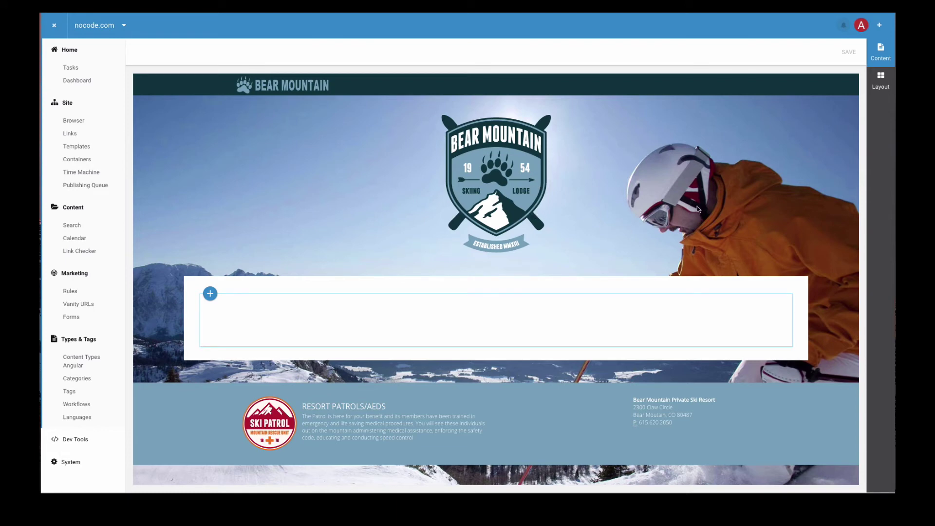
pyautogui.click(879, 82)
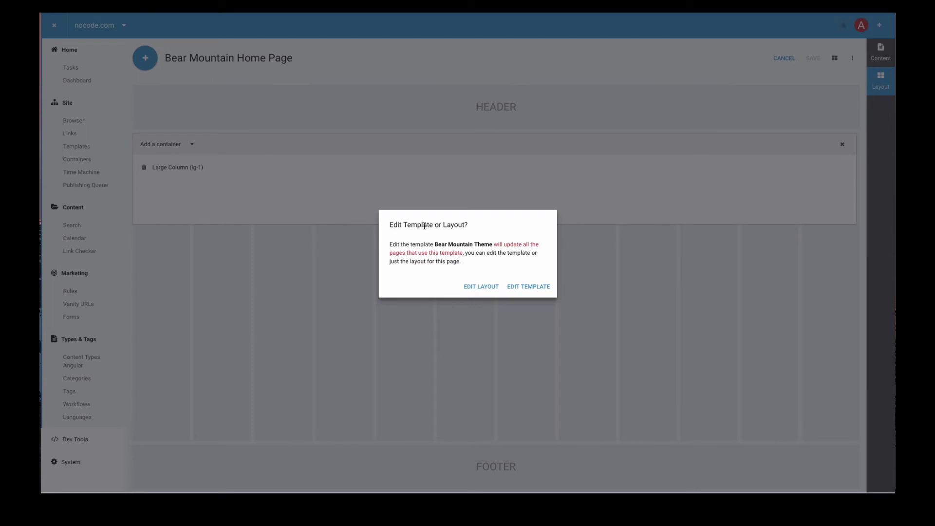
pyautogui.click(482, 287)
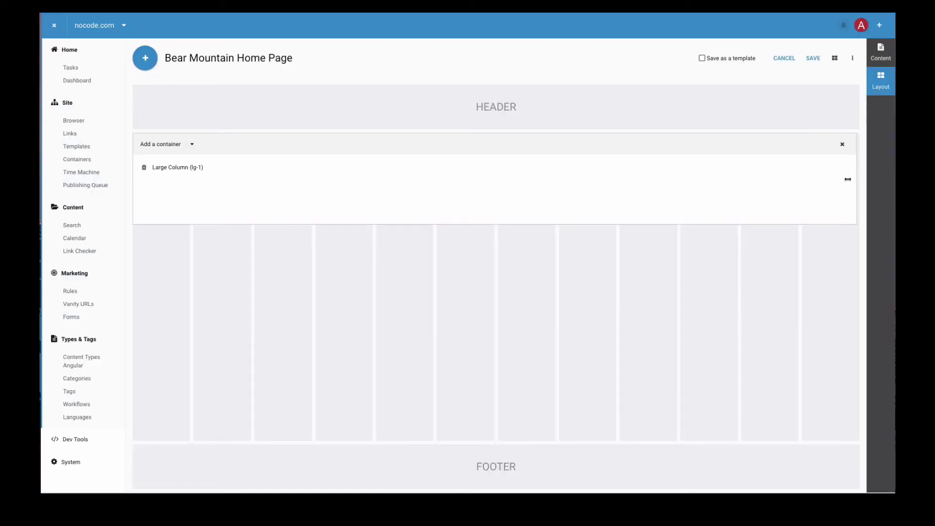
# Narrow the Large Column box to seven columns and add a five-column box beside it holding the Default 2 (Page Content) container
pyautogui.moveTo(853, 178); pyautogui.dragTo(539, 176)
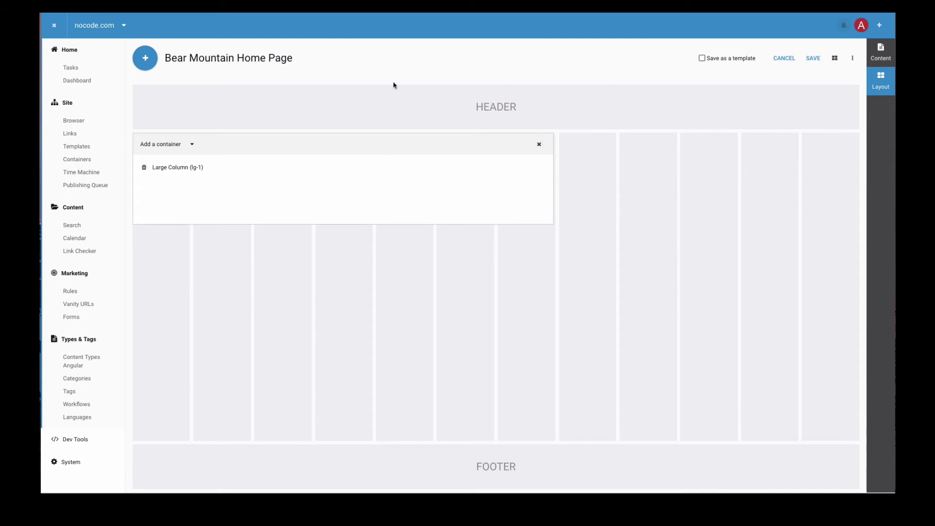
pyautogui.click(152, 62)
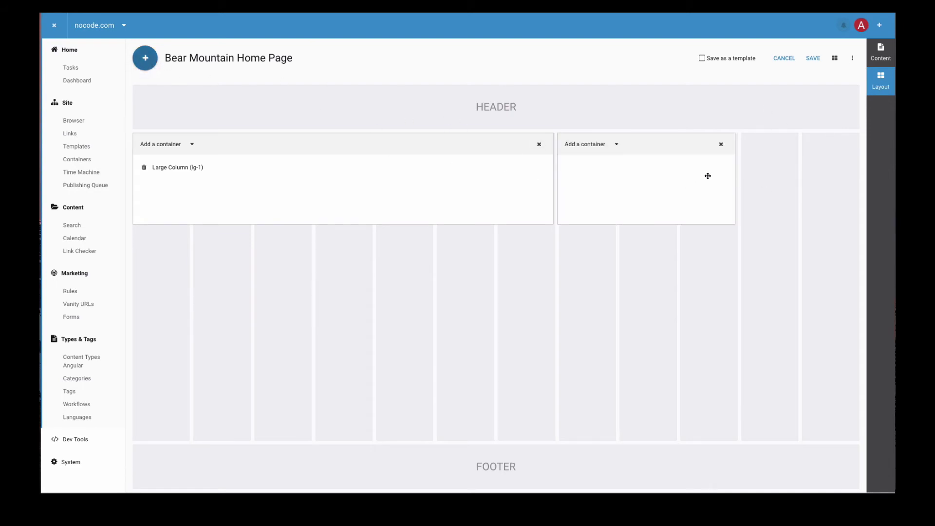
pyautogui.moveTo(734, 176); pyautogui.dragTo(849, 178)
pyautogui.click(594, 145)
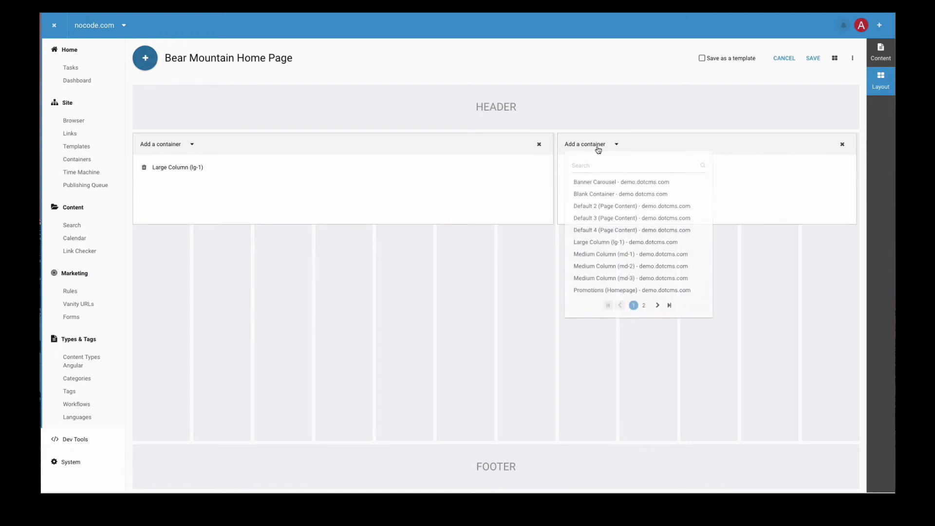
pyautogui.click(611, 206)
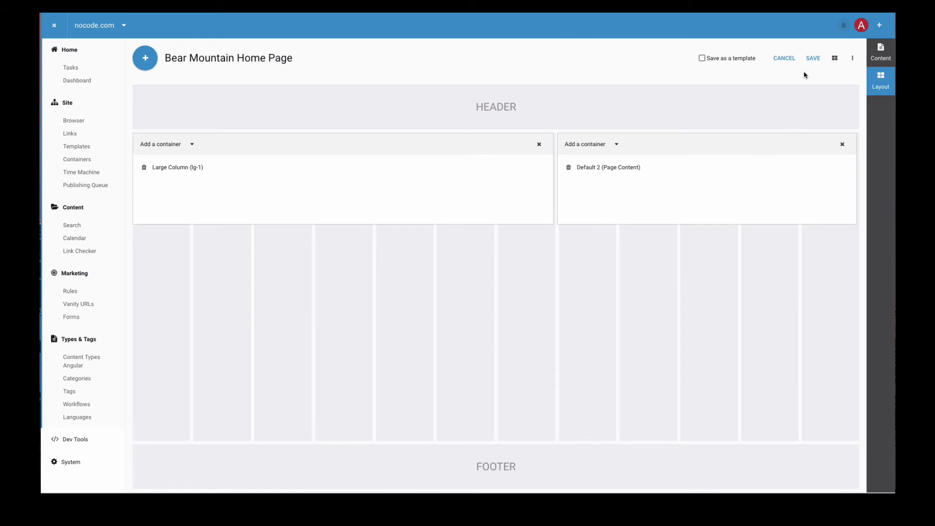
# Switch the layout's header section off and back on
pyautogui.click(834, 58)
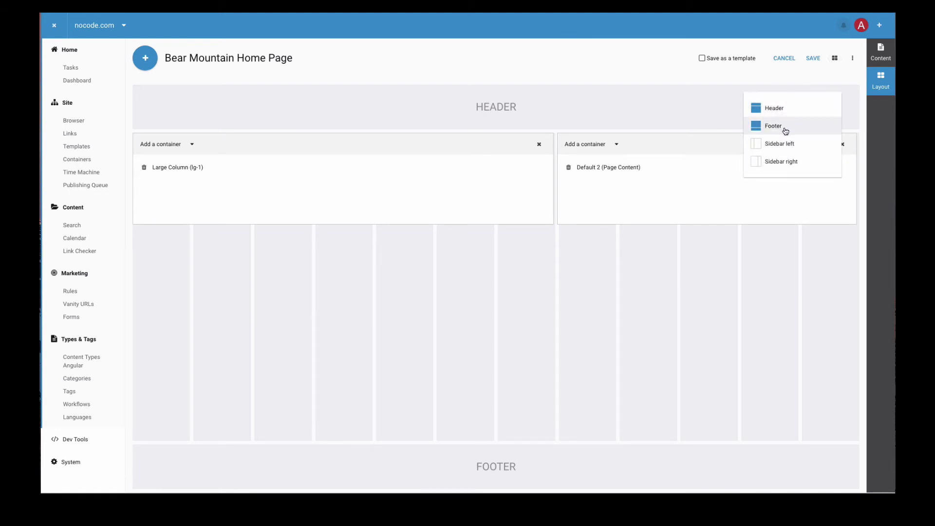
pyautogui.click(784, 109)
pyautogui.click(785, 110)
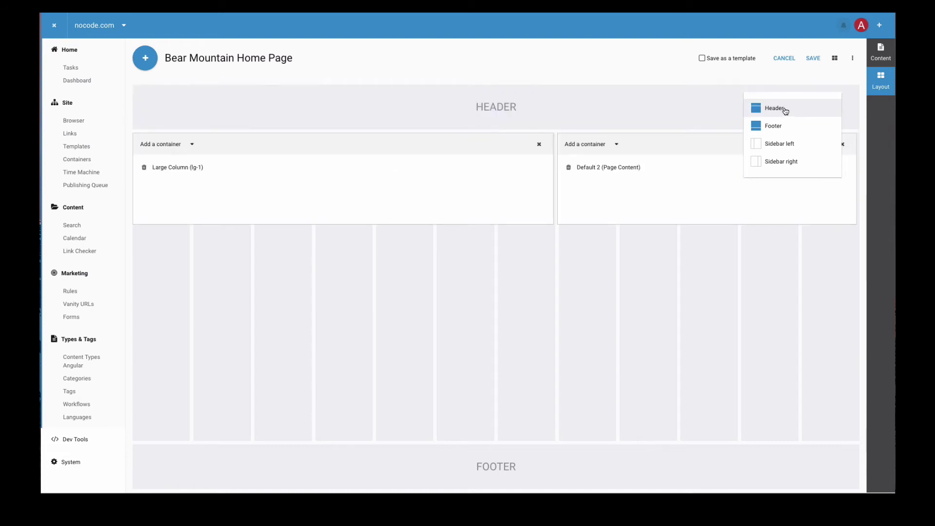
pyautogui.click(548, 78)
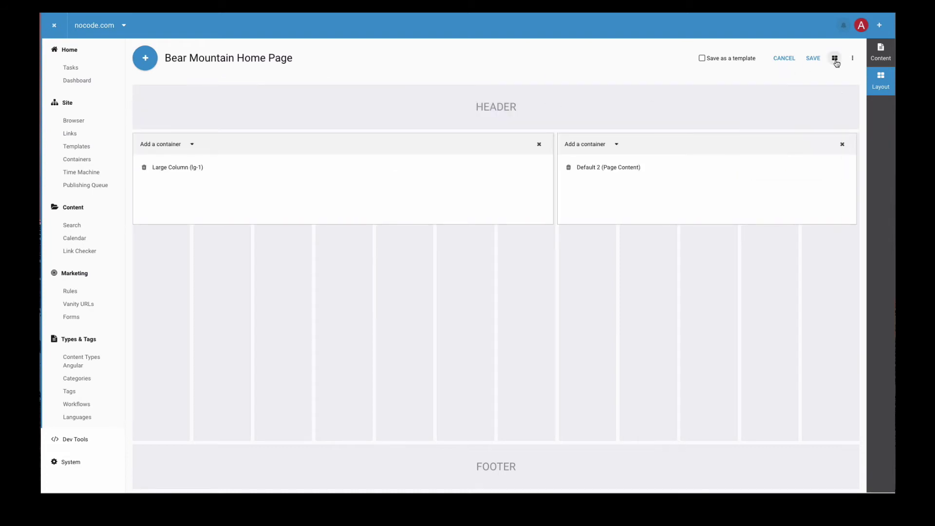
# Add a full-width box in a second row and assign it the Default 3 (Page Content) container
pyautogui.click(145, 59)
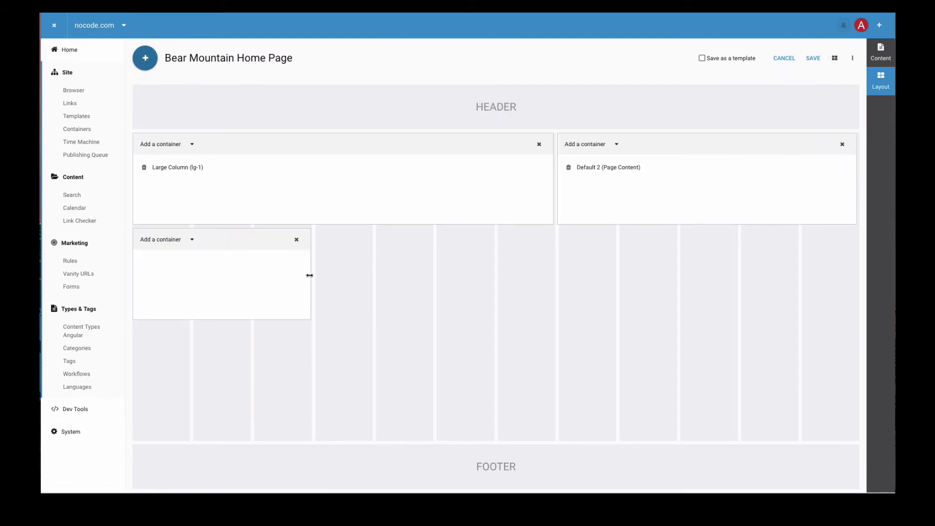
pyautogui.moveTo(310, 275); pyautogui.dragTo(889, 279)
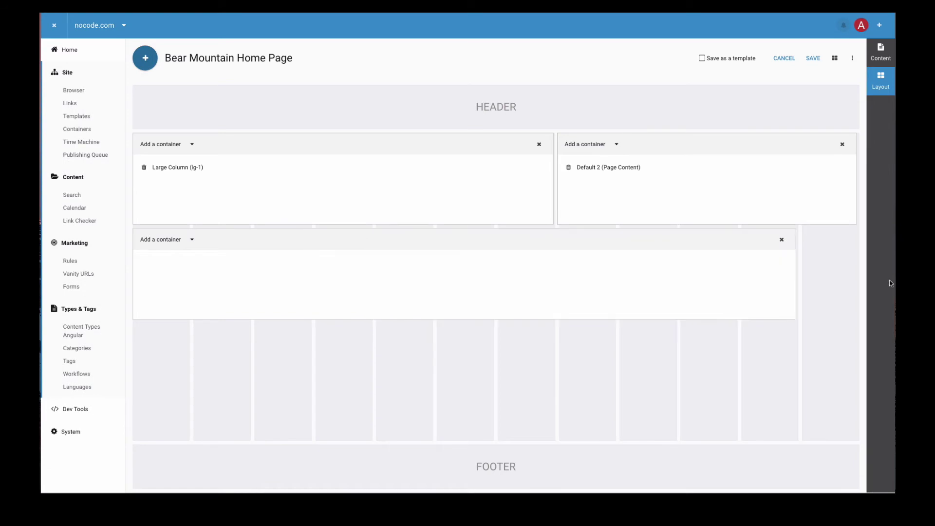
pyautogui.click(169, 245)
pyautogui.click(191, 318)
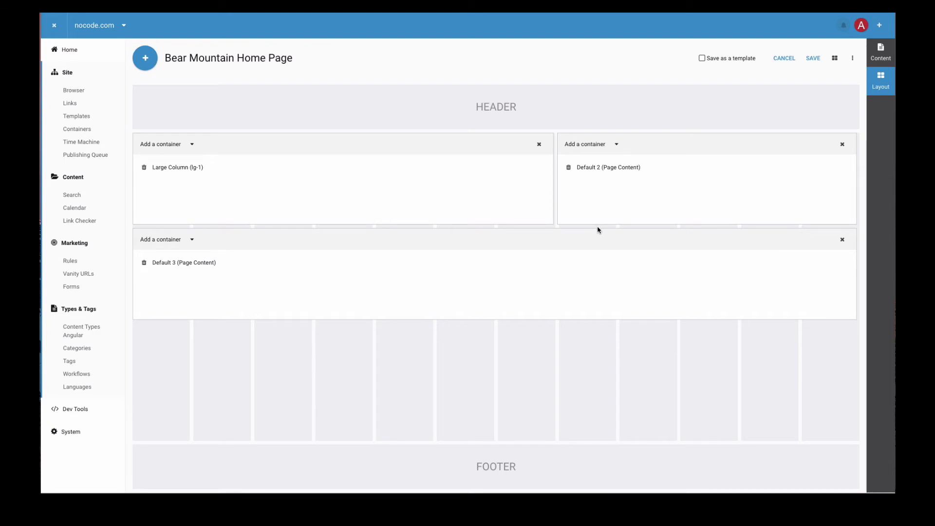
# Try the sidebar options in the layout, switching the left one and then the right one on and off
pyautogui.click(833, 59)
pyautogui.click(768, 144)
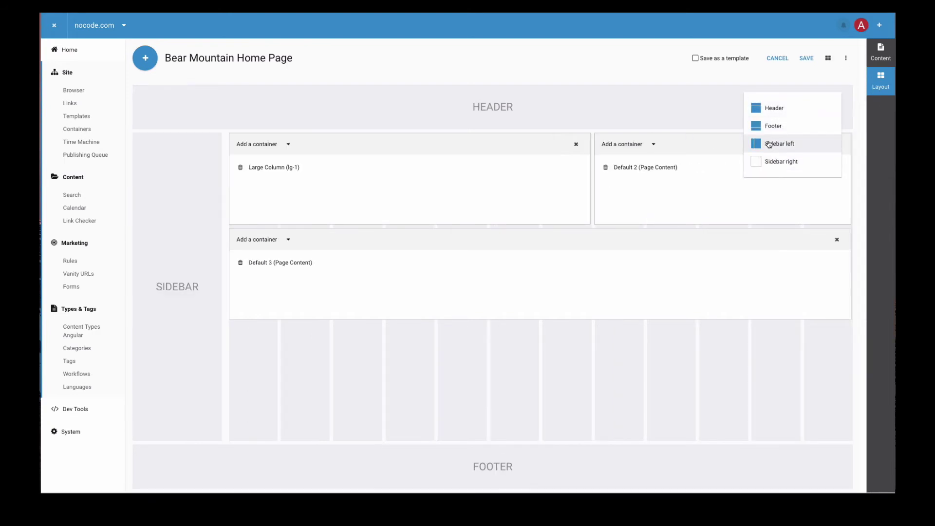
pyautogui.click(769, 144)
pyautogui.click(772, 161)
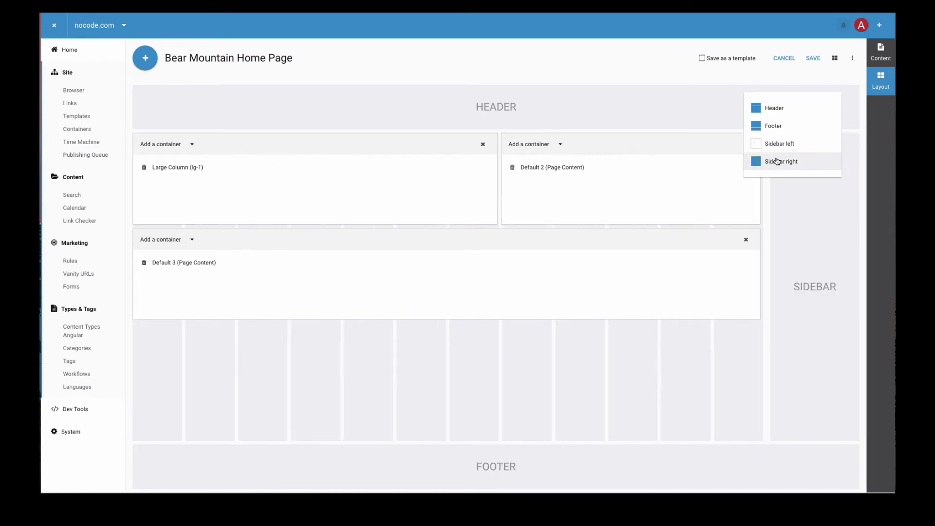
pyautogui.click(771, 161)
pyautogui.click(803, 80)
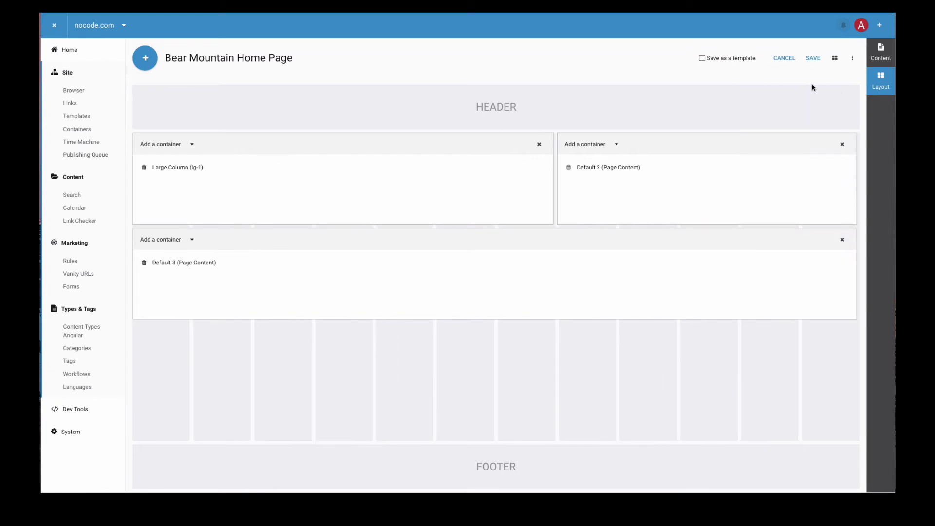
# Save the layout and place the About Bear Mountian Promo Content item in the page's Large Column container
pyautogui.click(814, 59)
pyautogui.click(880, 52)
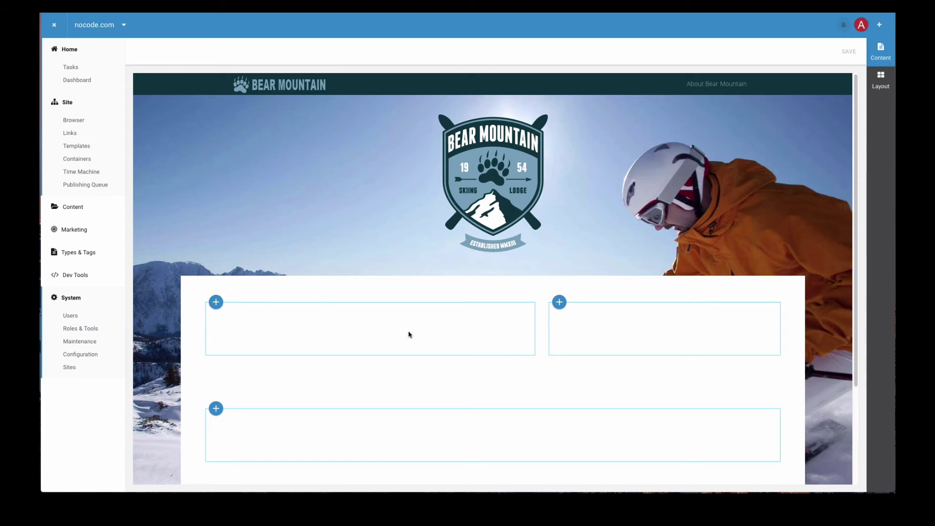
pyautogui.click(216, 303)
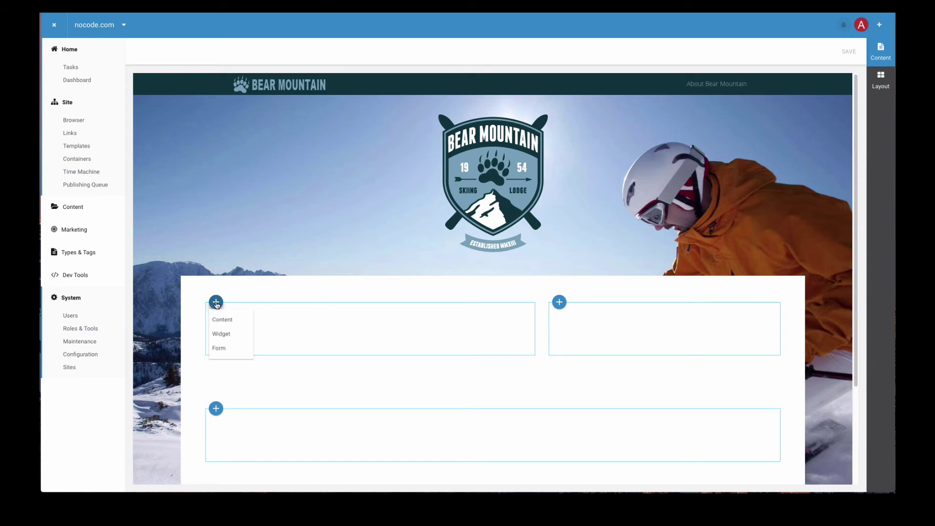
pyautogui.click(232, 324)
pyautogui.click(159, 75)
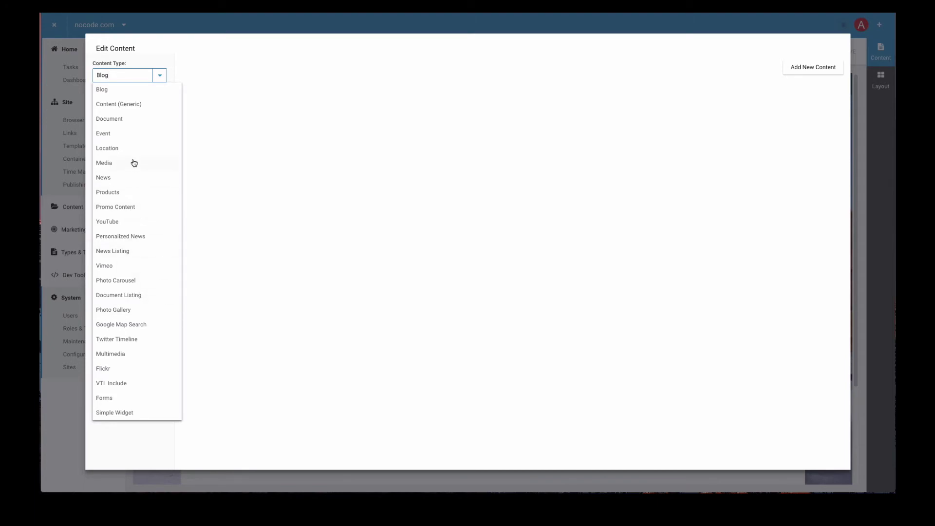
pyautogui.click(132, 207)
pyautogui.click(112, 273)
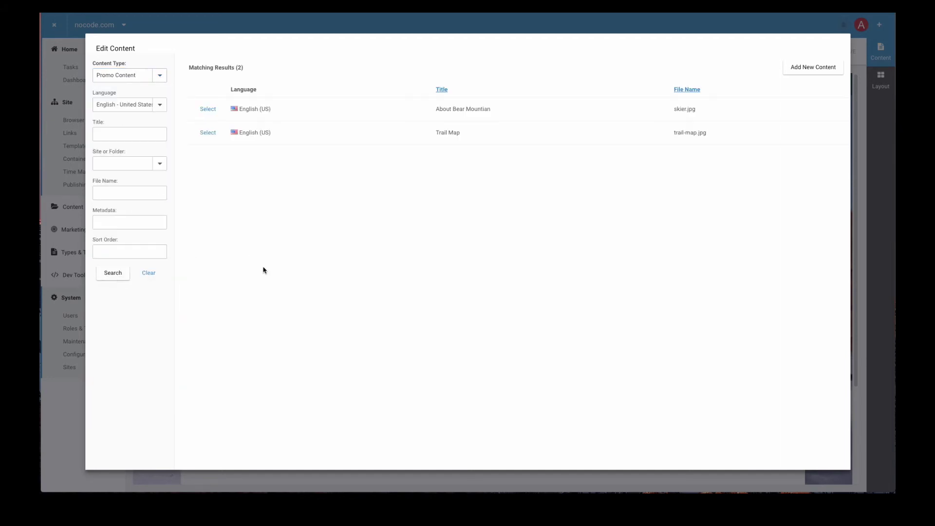
pyautogui.click(211, 110)
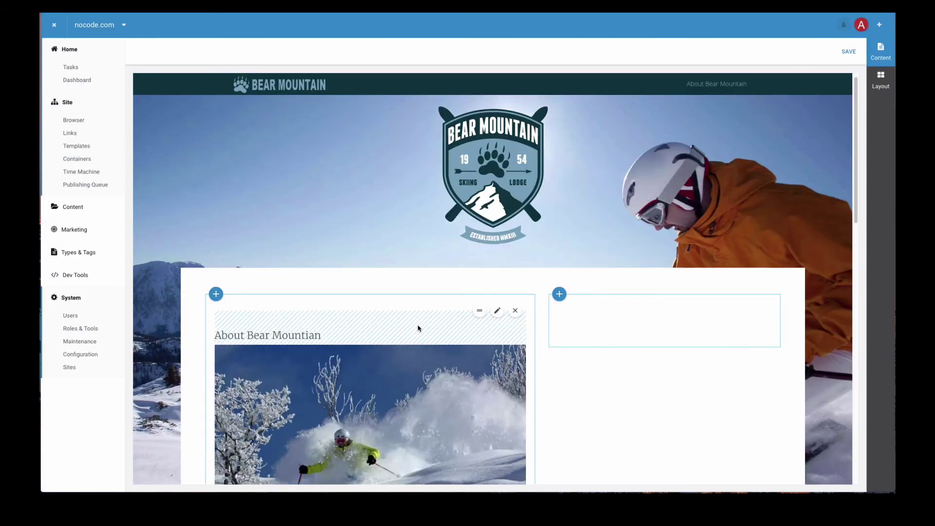
# Place the Trail Map Promo Content item in the Default 2 container beside the About Bear Mountian item and save the page
pyautogui.scroll(-5, 417, 328)
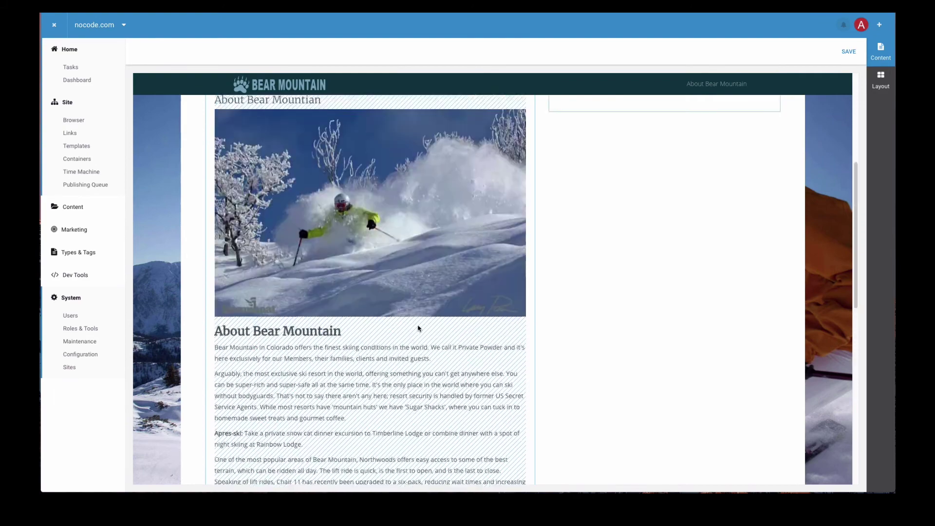
pyautogui.scroll(3, 417, 328)
pyautogui.click(559, 200)
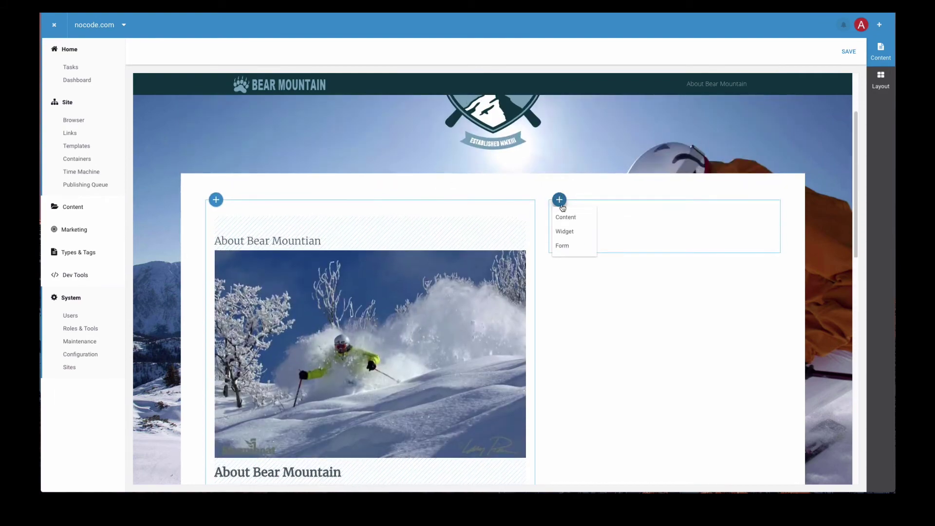
pyautogui.click(564, 217)
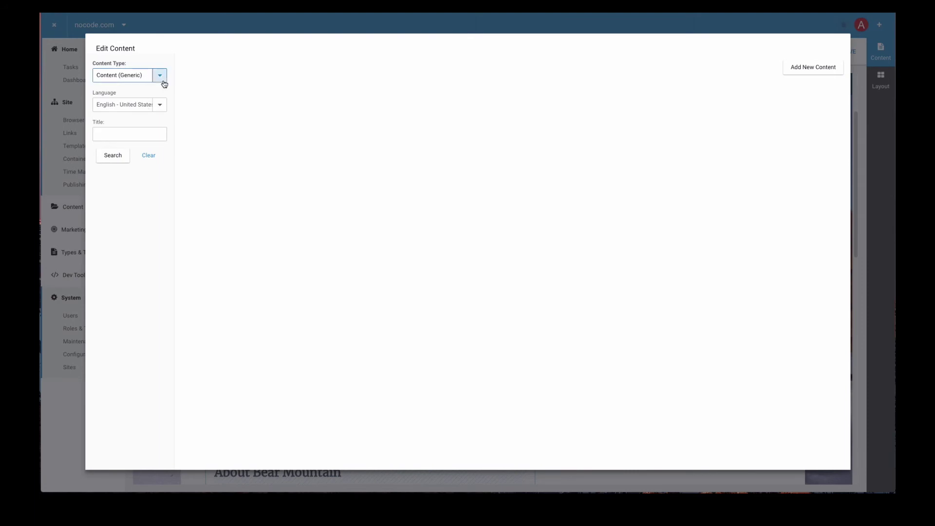
pyautogui.click(160, 75)
pyautogui.click(137, 107)
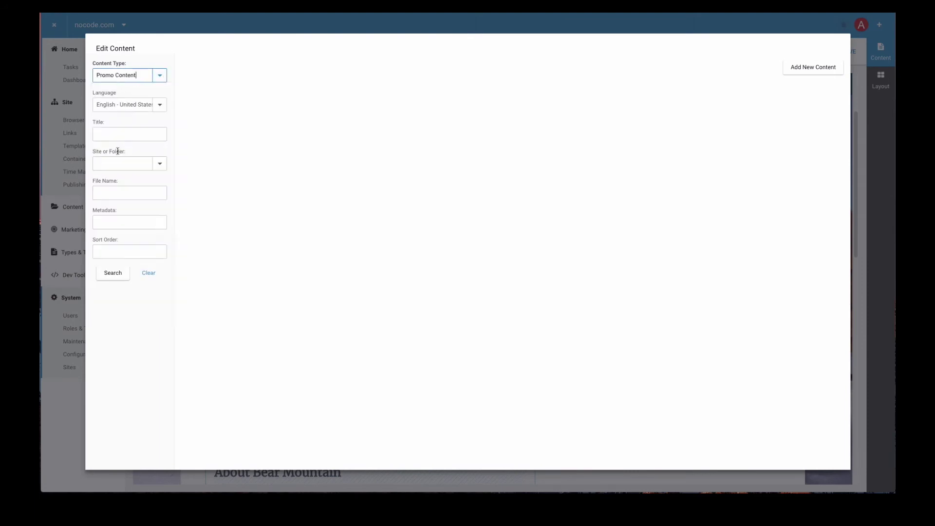
pyautogui.click(112, 272)
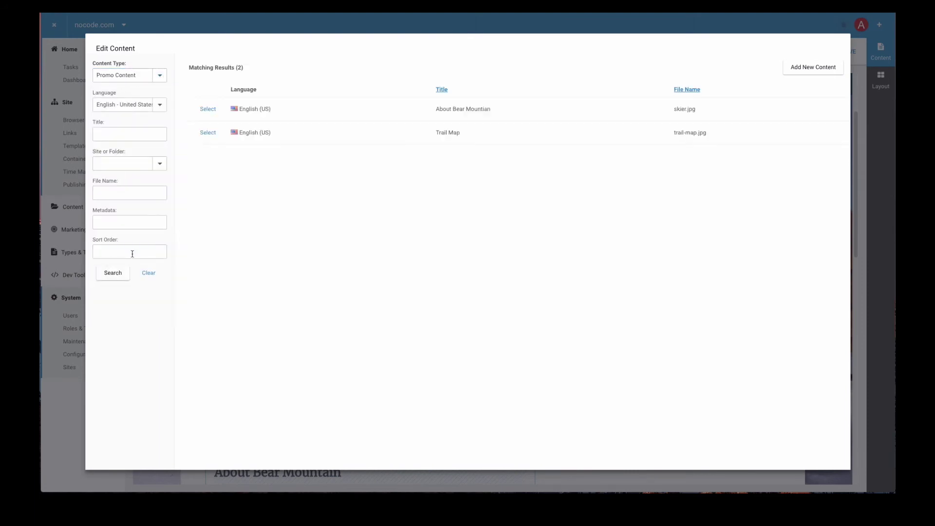
pyautogui.click(215, 130)
pyautogui.scroll(-3, 588, 271)
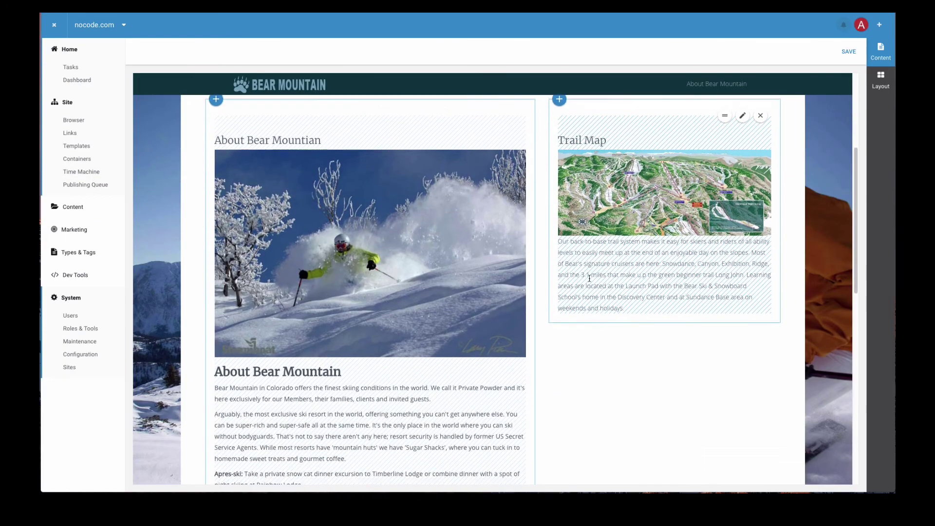
pyautogui.scroll(5, 523, 331)
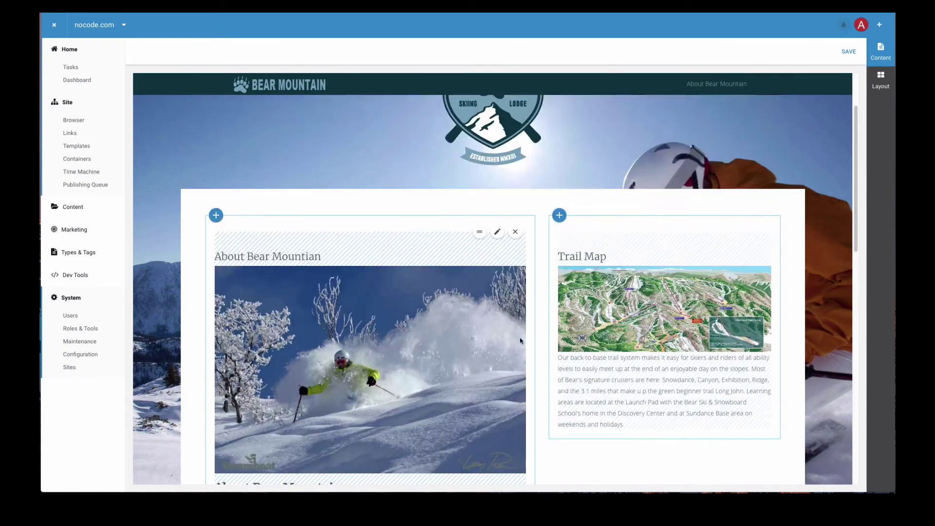
pyautogui.click(847, 52)
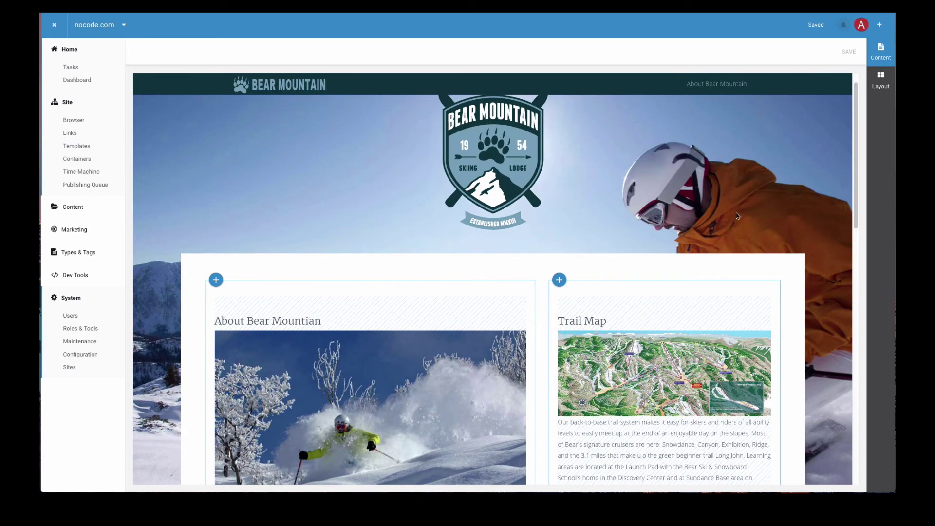
# Add the YouTube widget "Skiing at Bear Mountain in Big Bear Lake, CA January 24, 2017 Part 3", move Trail Map above it, and save
pyautogui.scroll(-3, 736, 216)
pyautogui.click(559, 130)
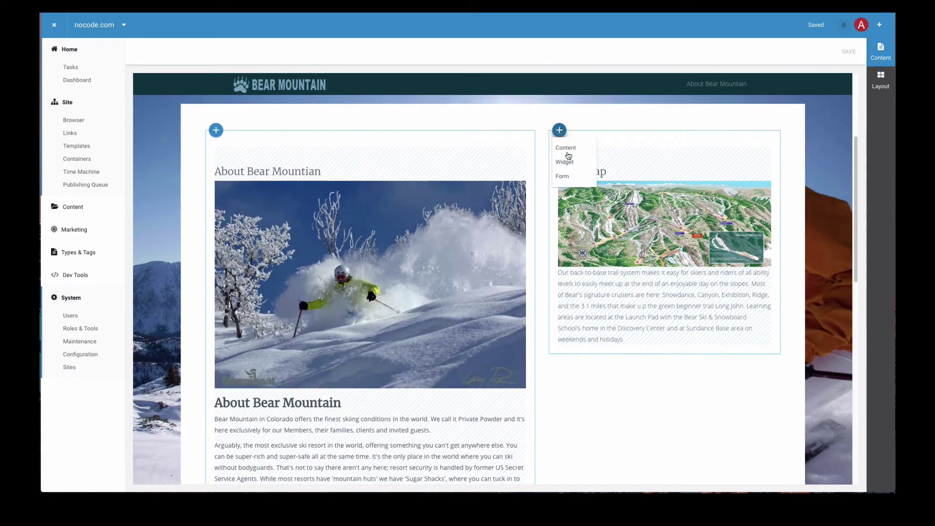
pyautogui.click(569, 163)
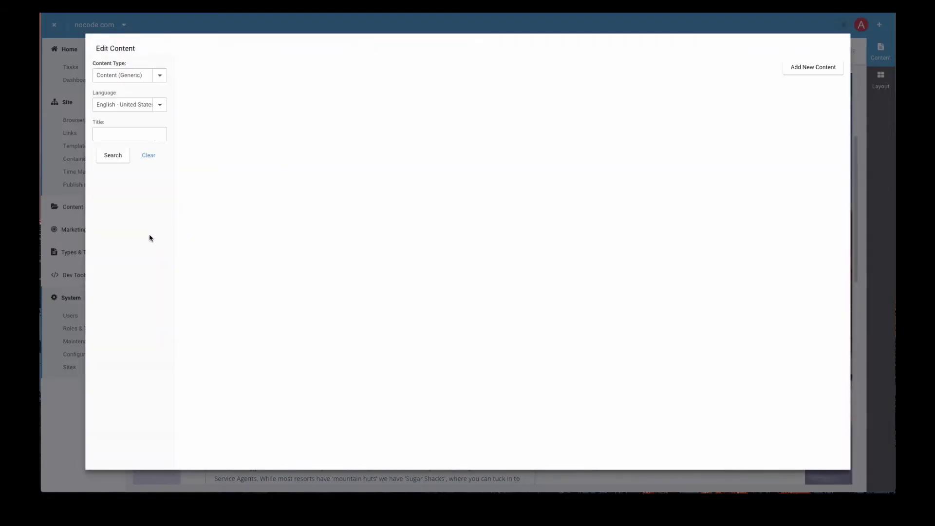
pyautogui.click(159, 78)
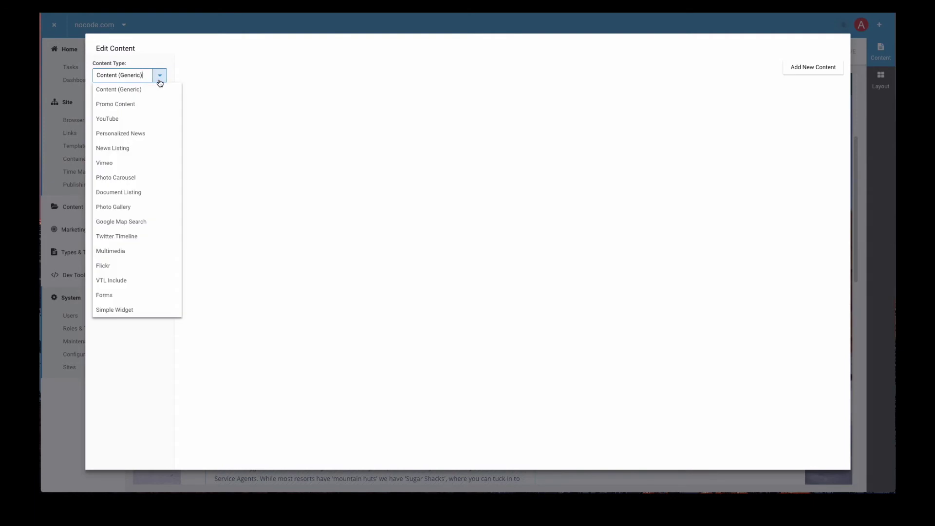
pyautogui.click(132, 120)
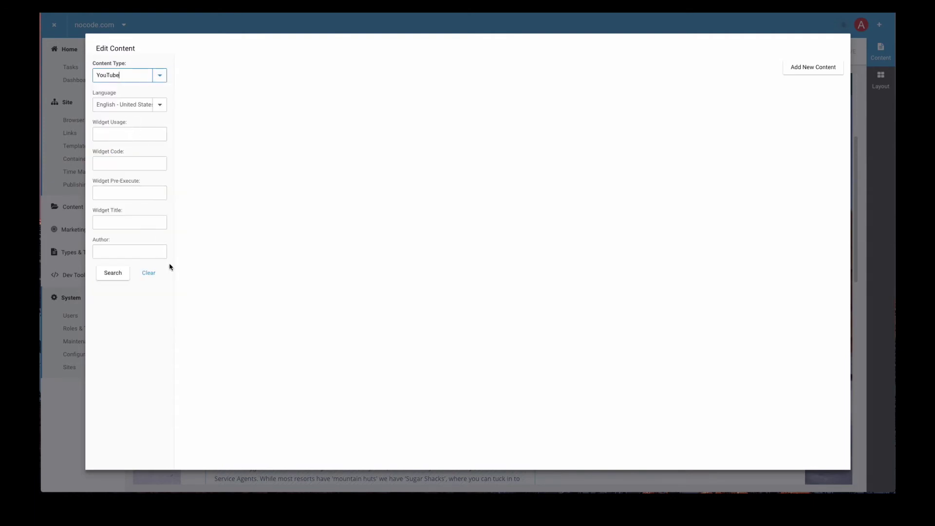
pyautogui.click(112, 274)
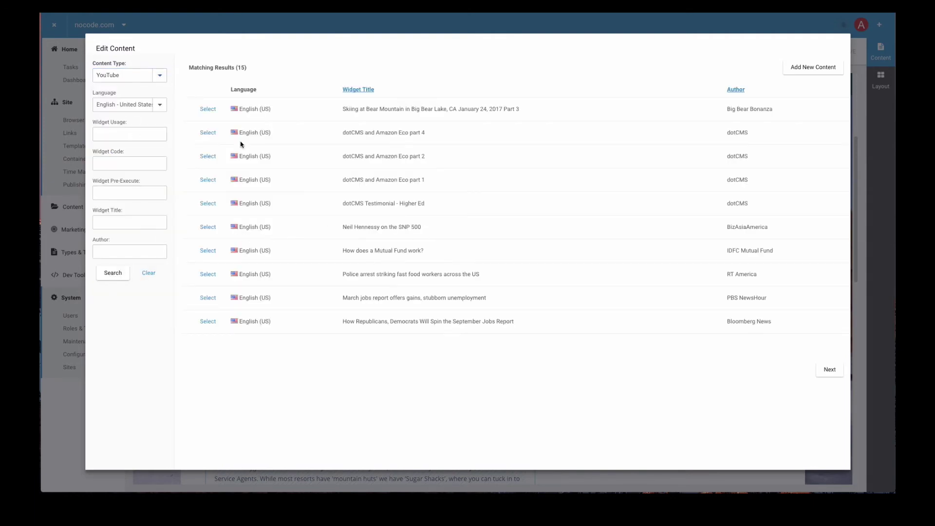
pyautogui.click(208, 109)
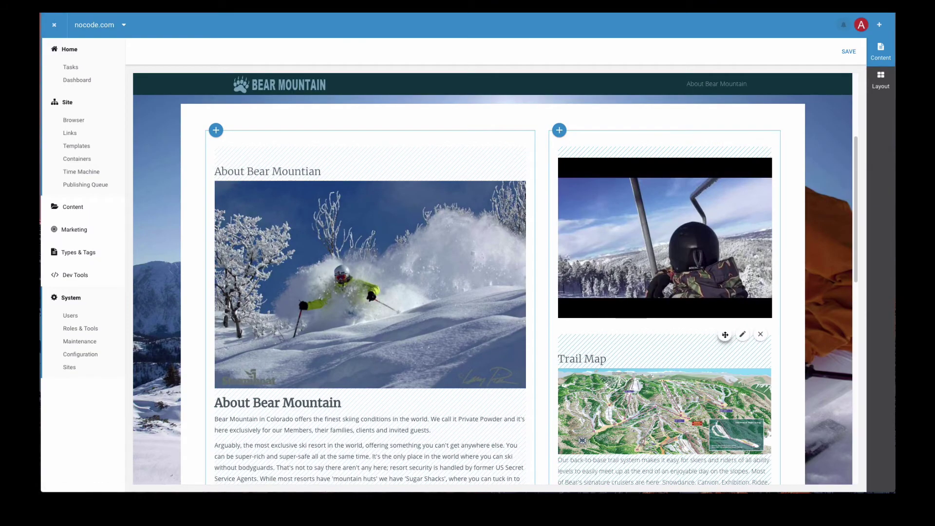
pyautogui.moveTo(725, 334); pyautogui.dragTo(724, 155)
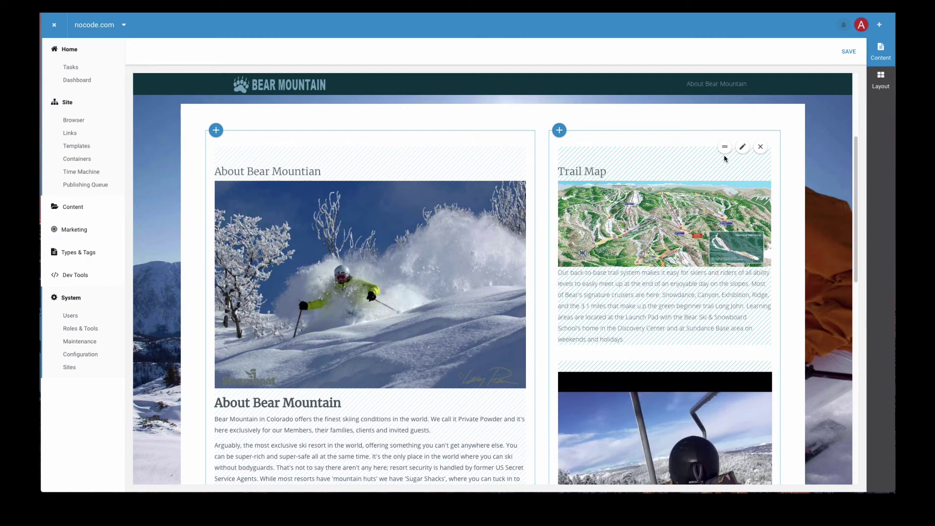
pyautogui.click(848, 51)
# Turn off the header in the page layout, move the Default 3 row above the two columns, save, and check the page content
pyautogui.click(881, 79)
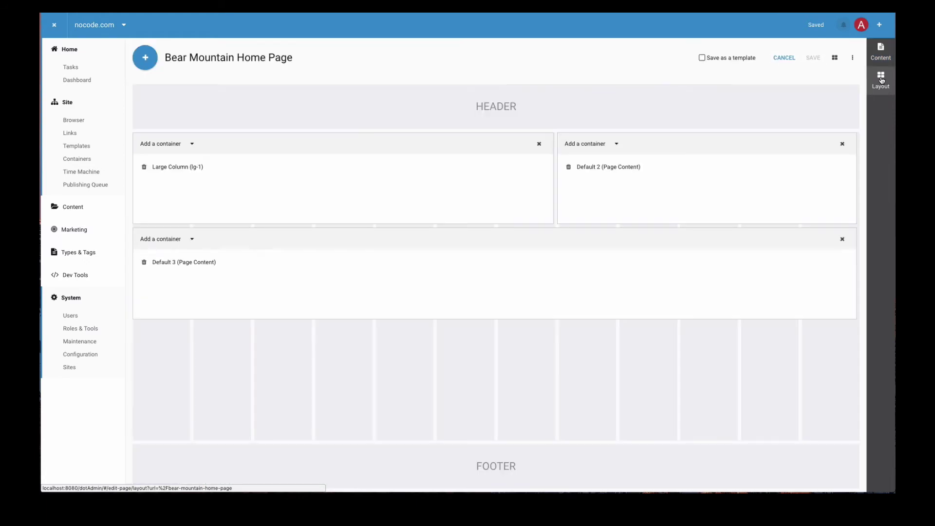
pyautogui.click(835, 57)
pyautogui.click(768, 110)
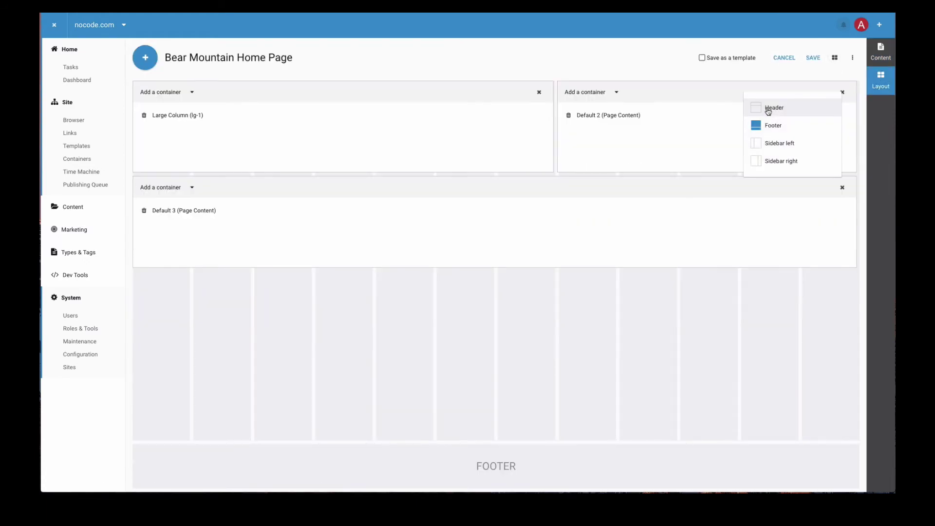
pyautogui.click(813, 58)
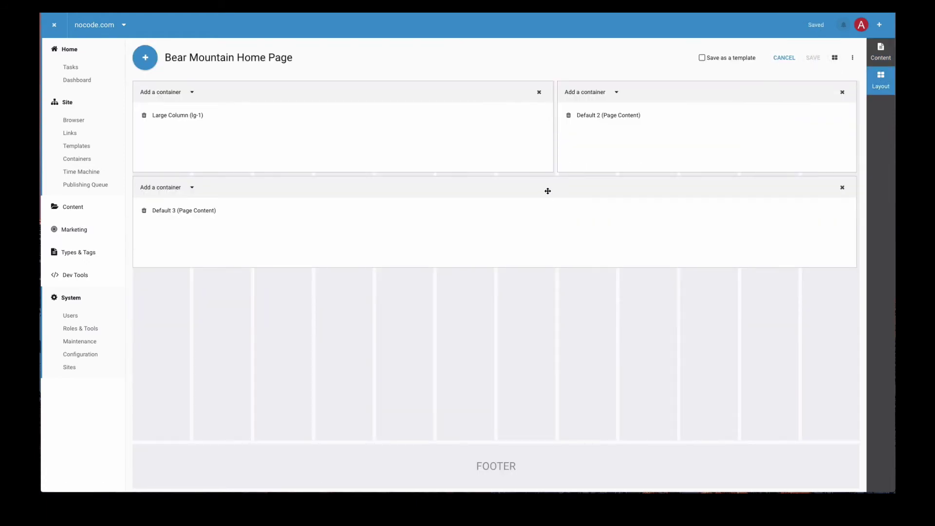
pyautogui.moveTo(548, 191); pyautogui.dragTo(563, 94)
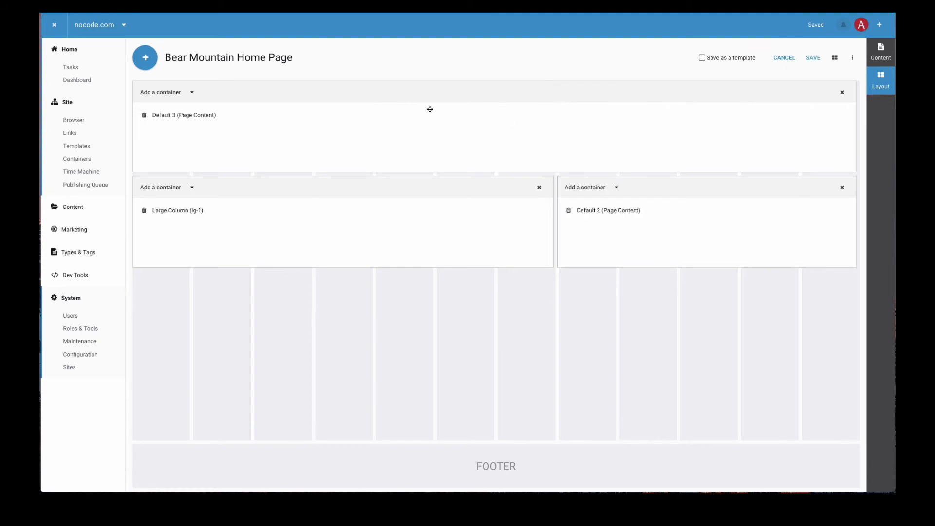
pyautogui.click(813, 59)
pyautogui.click(884, 53)
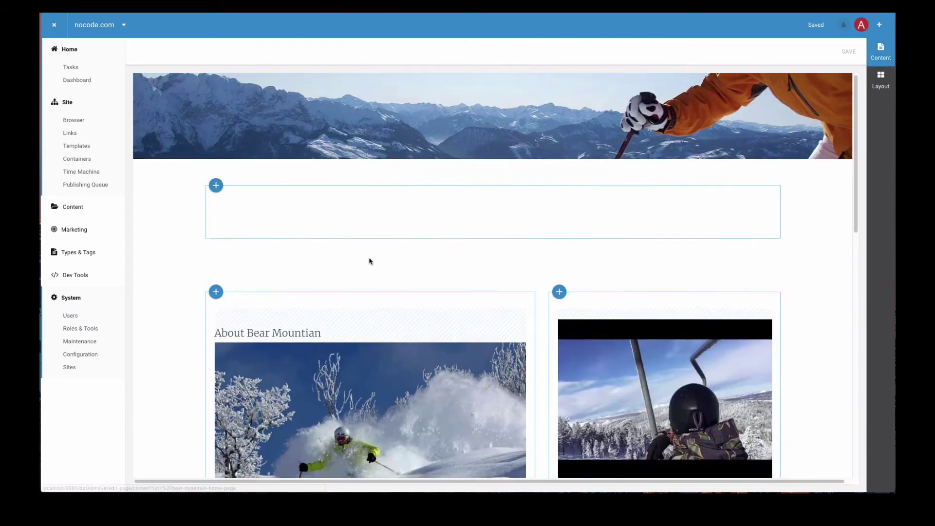
pyautogui.scroll(-5, 369, 261)
pyautogui.scroll(5, 369, 258)
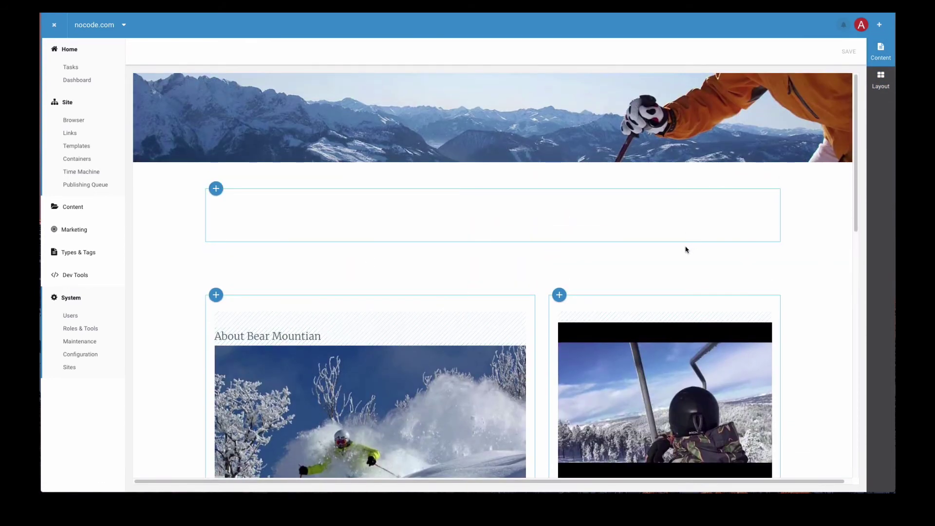
pyautogui.click(217, 190)
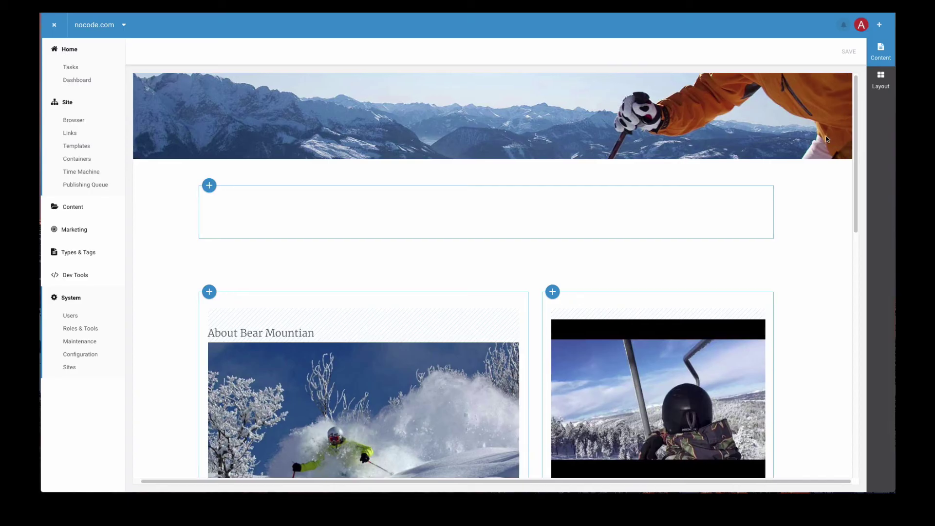
# Return the Default 3 row below the two columns, turn the header on again, and save the layout
pyautogui.click(880, 82)
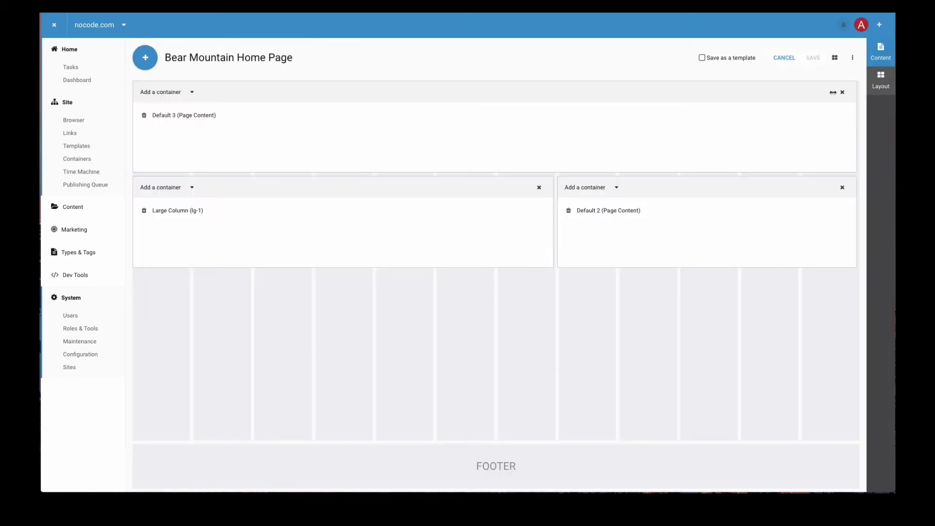
pyautogui.moveTo(682, 179); pyautogui.dragTo(674, 92)
pyautogui.moveTo(434, 288); pyautogui.dragTo(522, 123)
pyautogui.click(834, 60)
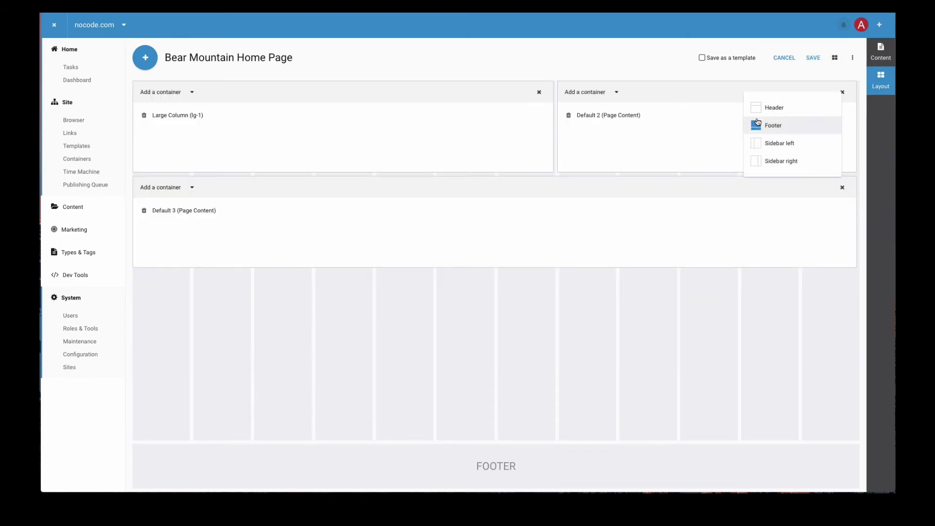
pyautogui.click(755, 108)
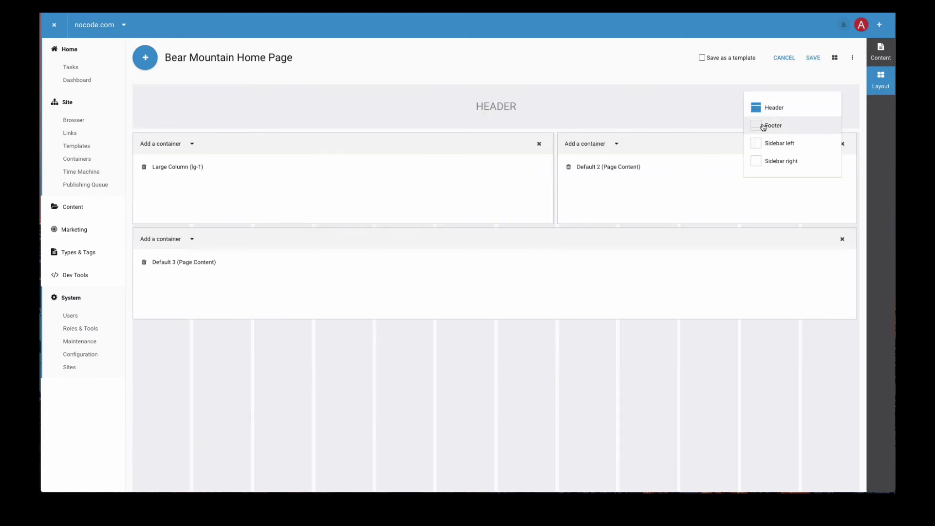
pyautogui.click(812, 58)
pyautogui.click(884, 56)
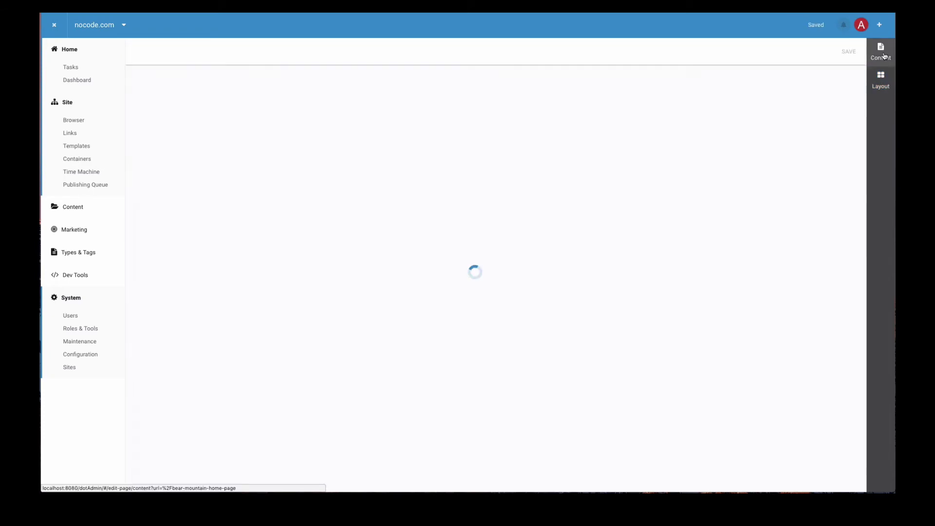
# Move the Trail Map item above the YouTube video in the page's narrower column and save the page
pyautogui.scroll(-1, 712, 324)
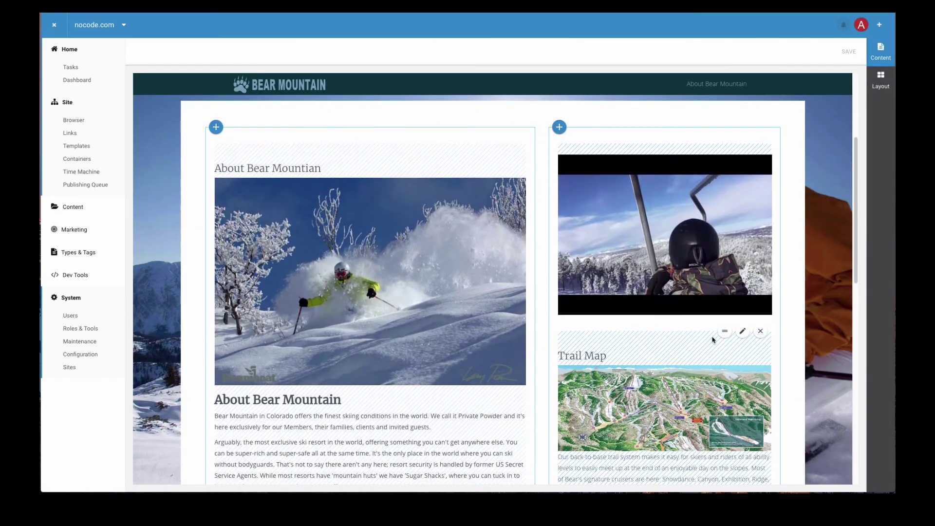
pyautogui.moveTo(724, 330); pyautogui.dragTo(732, 188)
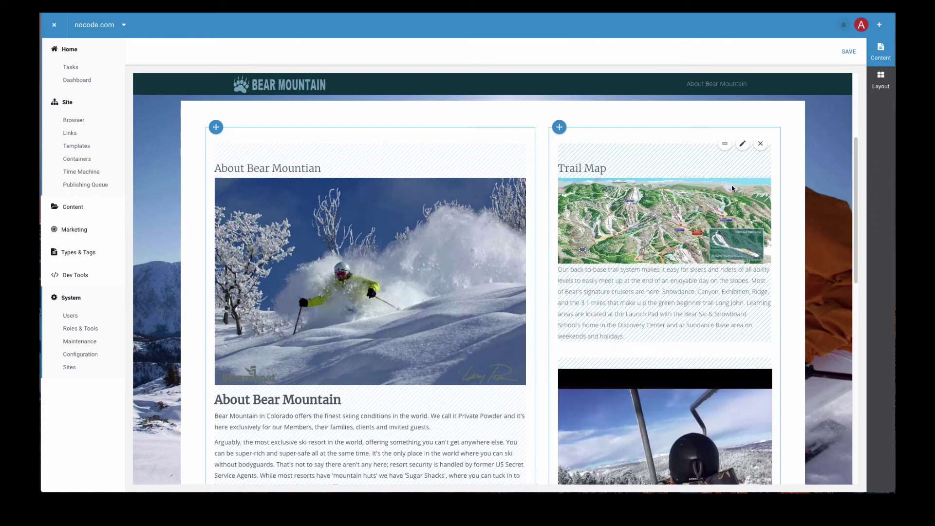
pyautogui.click(846, 55)
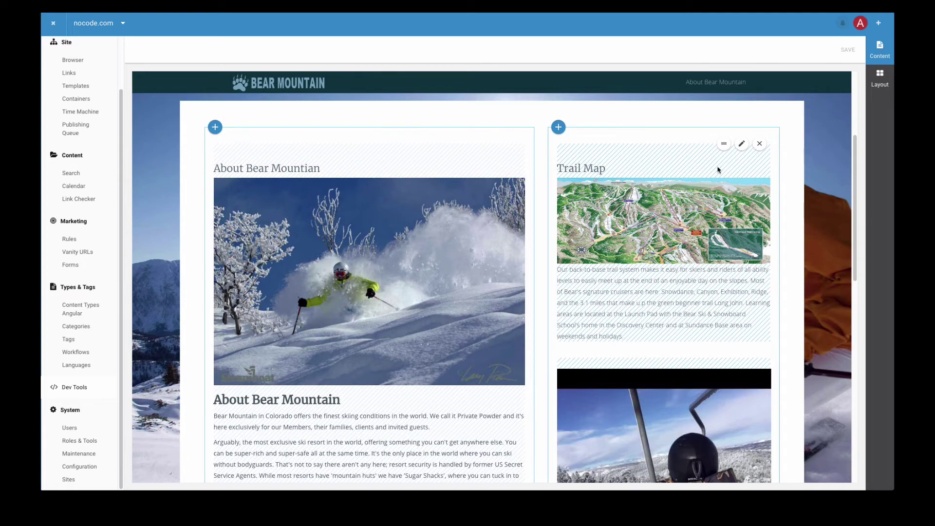
# Open the Trail Map item for editing from the page and bring up its File Asset picture in the image editor
pyautogui.scroll(-2, 412, 278)
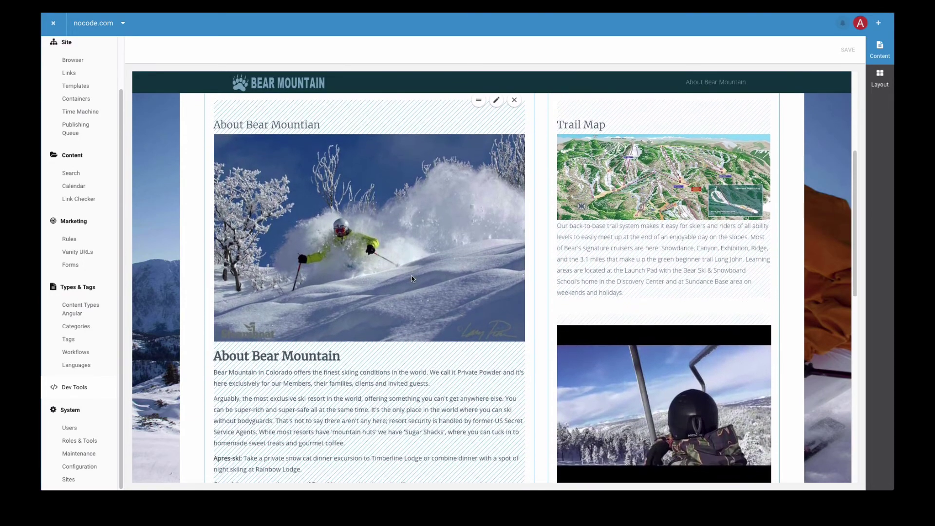
pyautogui.scroll(-2, 411, 279)
pyautogui.scroll(5, 412, 279)
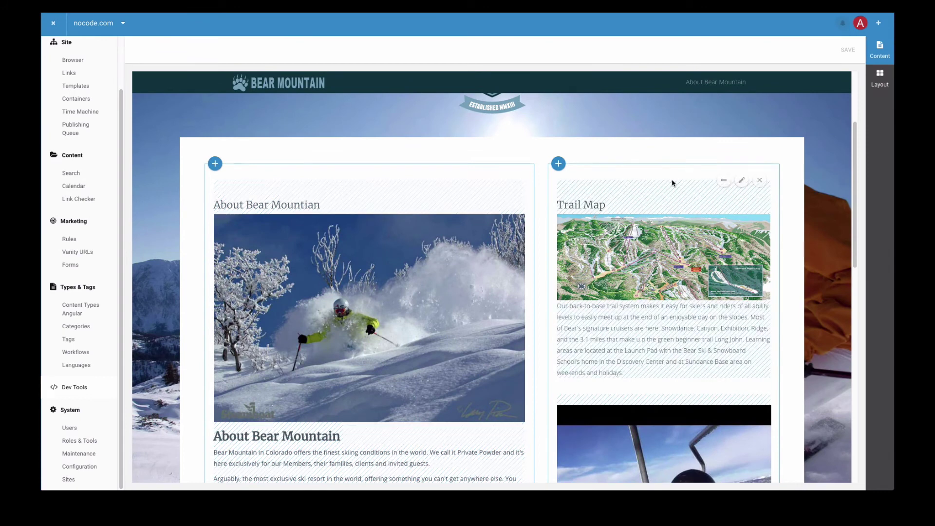
pyautogui.scroll(-2, 670, 214)
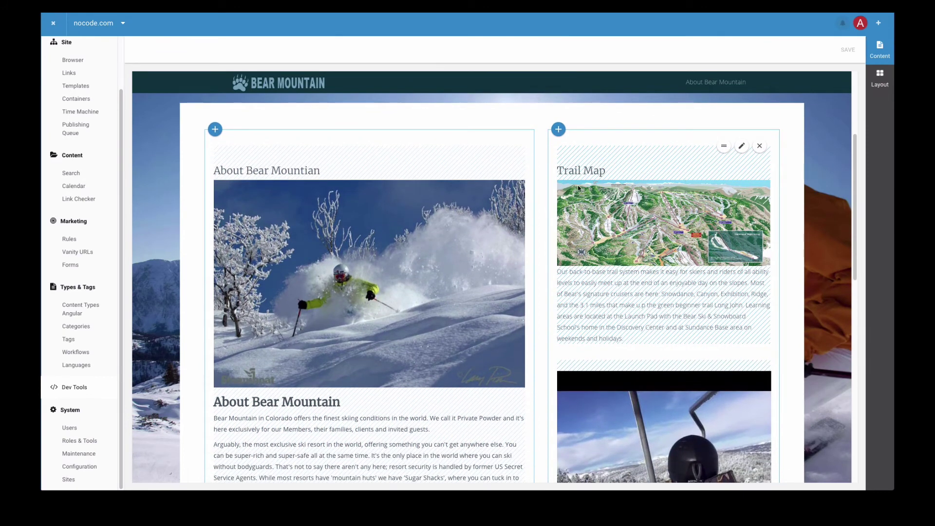
pyautogui.click(741, 148)
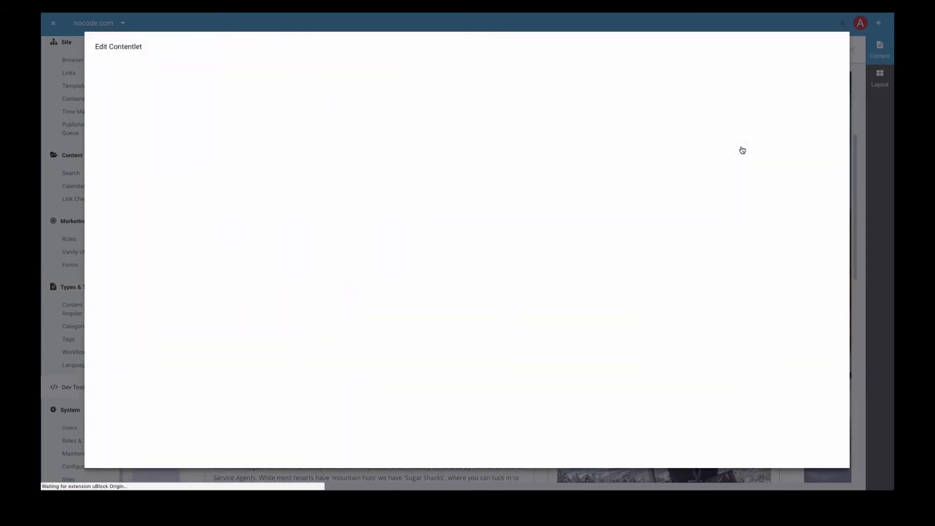
pyautogui.scroll(-3, 351, 246)
pyautogui.scroll(-2, 350, 246)
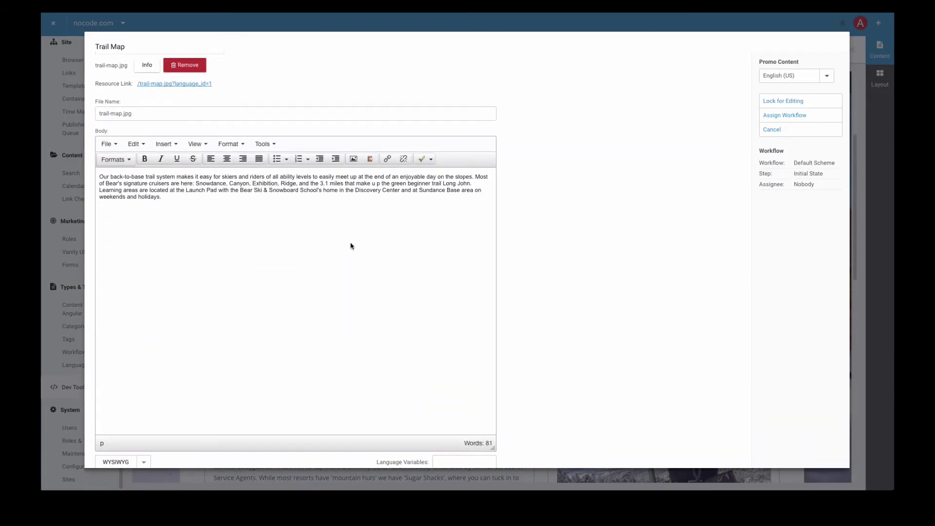
pyautogui.scroll(4, 351, 245)
pyautogui.scroll(-3, 363, 302)
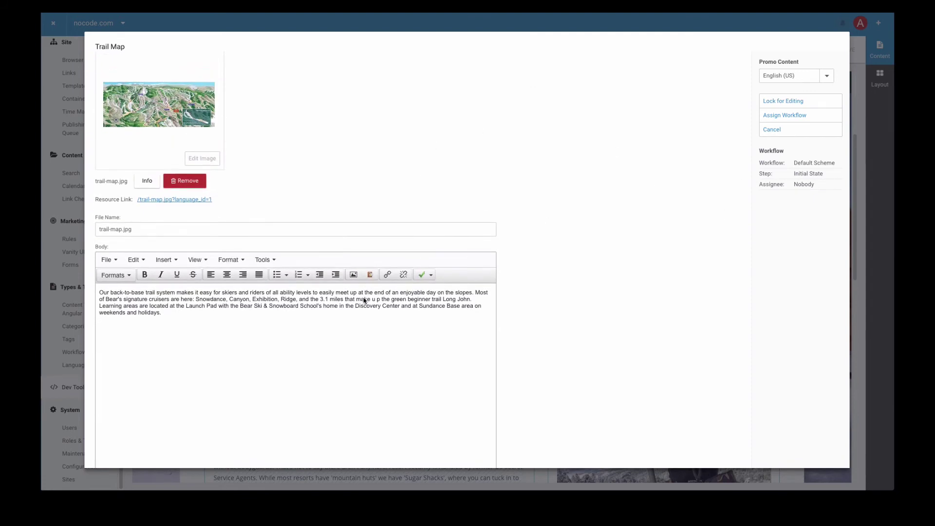
pyautogui.scroll(2, 364, 302)
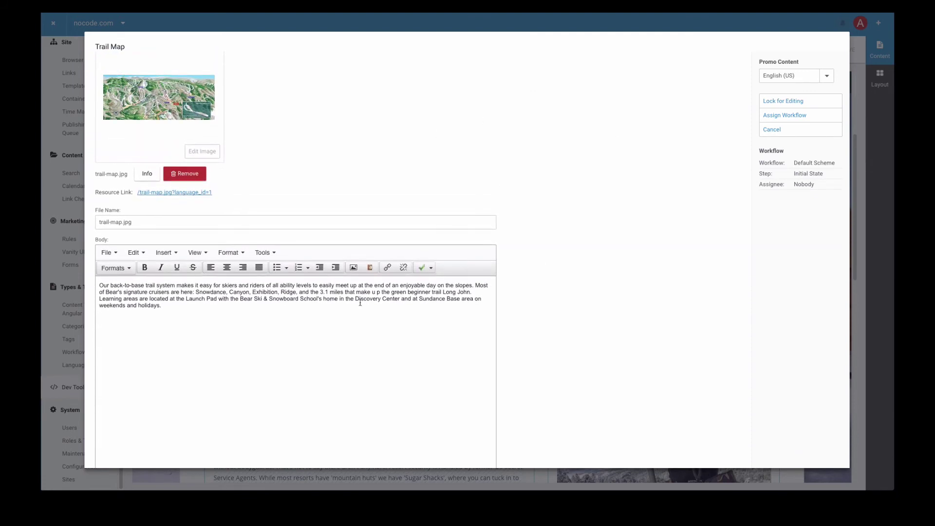
pyautogui.scroll(1, 336, 317)
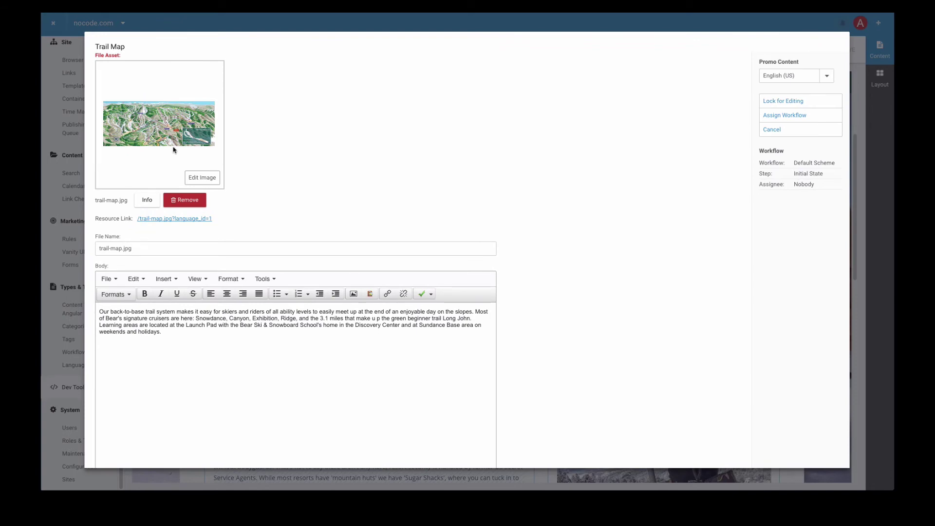
pyautogui.scroll(2, 173, 157)
pyautogui.click(167, 188)
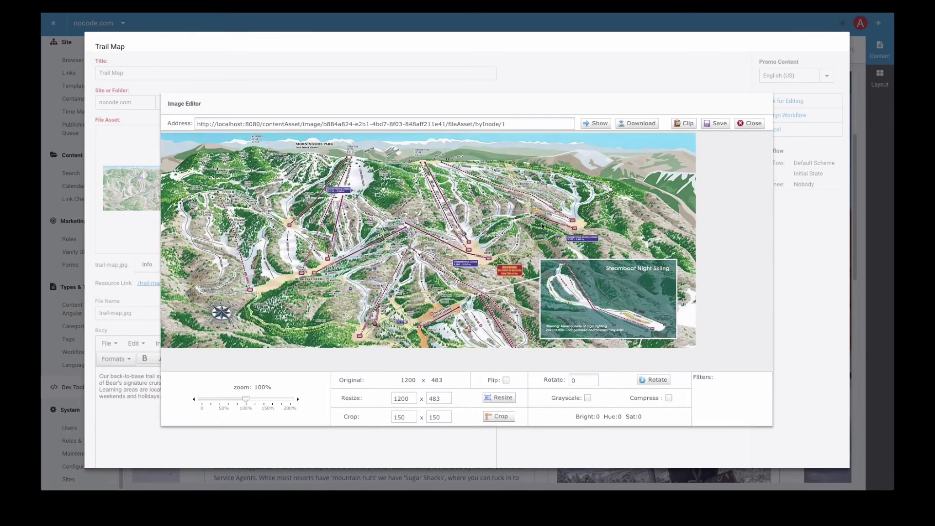
# Crop the trail map image to about 792 × 475, keeping the area with the Night Skiing inset
pyautogui.click(500, 416)
pyautogui.moveTo(456, 243); pyautogui.dragTo(368, 159)
pyautogui.moveTo(396, 195); pyautogui.dragTo(681, 339)
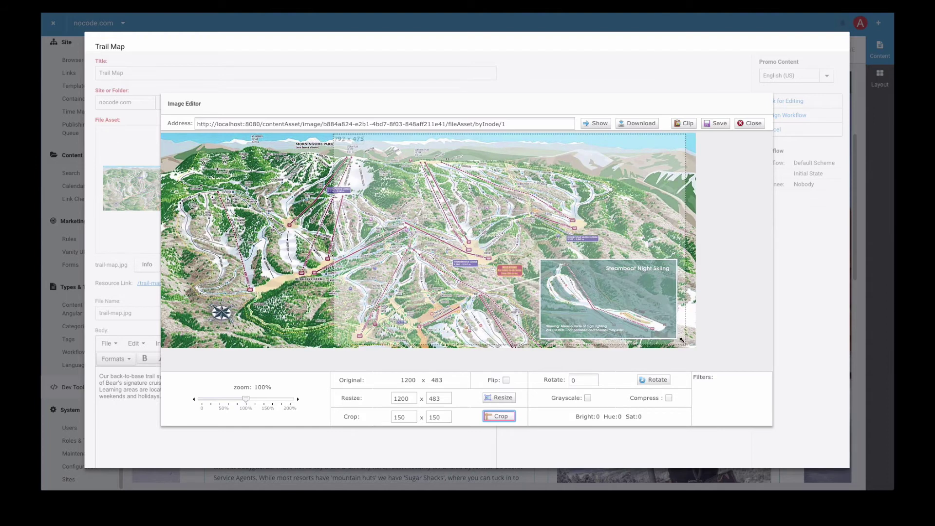
pyautogui.click(497, 416)
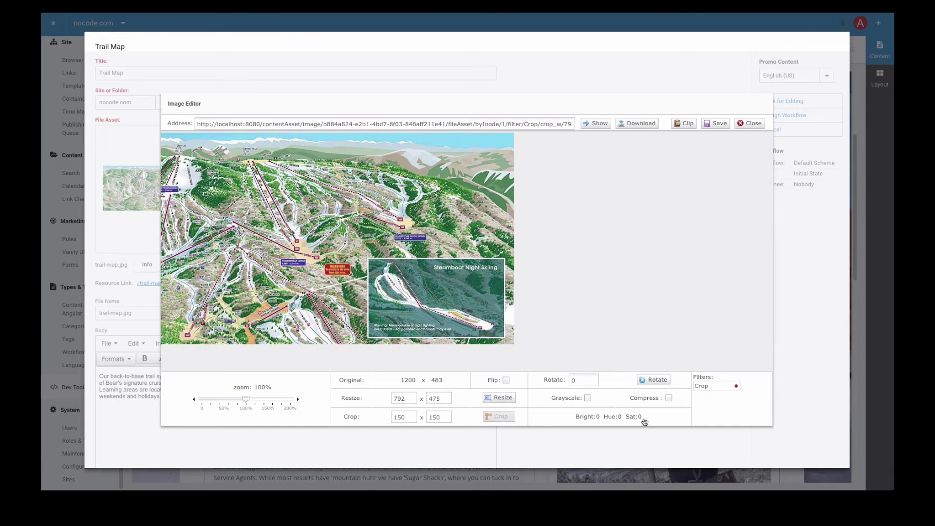
# Set the cropped trail map image's saturation to -6 and save the edited image to the content item
pyautogui.click(621, 416)
pyautogui.moveTo(480, 299); pyautogui.dragTo(478, 298)
pyautogui.click(468, 324)
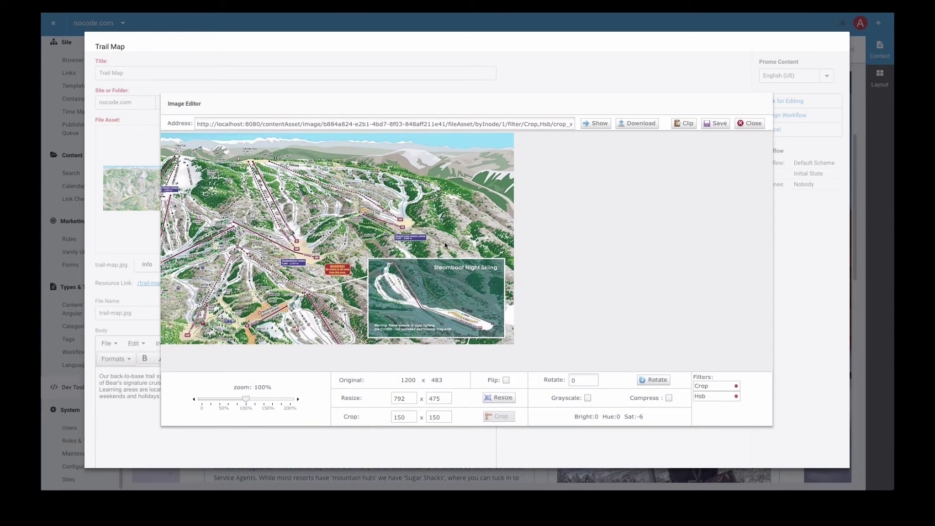
pyautogui.click(715, 123)
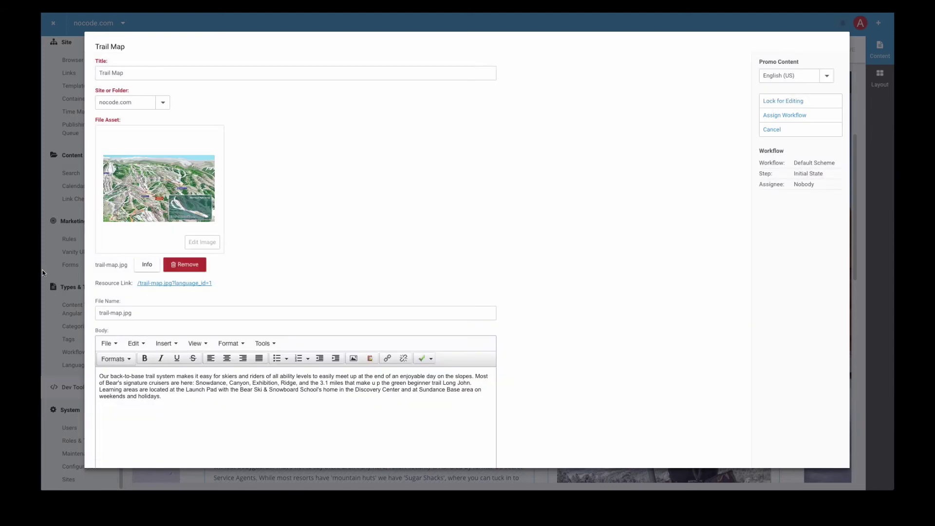
# Lock the Trail Map content for editing, then save and publish it with the edited image
pyautogui.click(783, 102)
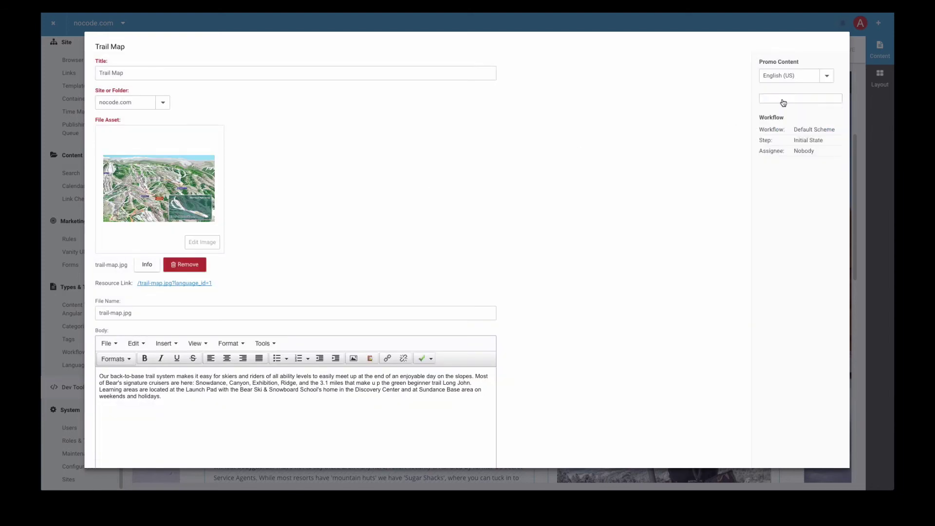
pyautogui.click(790, 129)
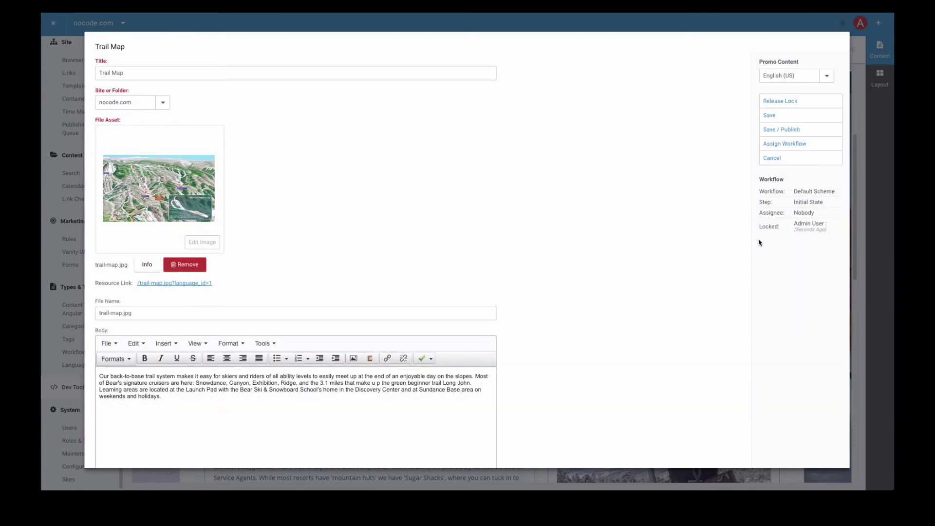
pyautogui.click(801, 161)
pyautogui.scroll(-3, 693, 354)
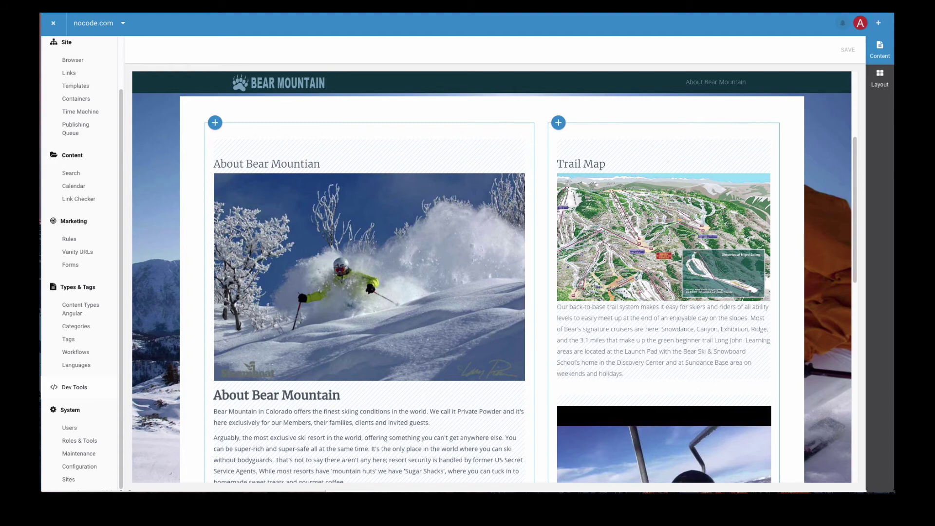
# Create and save a new workflow scheme named Promotions
pyautogui.click(79, 319)
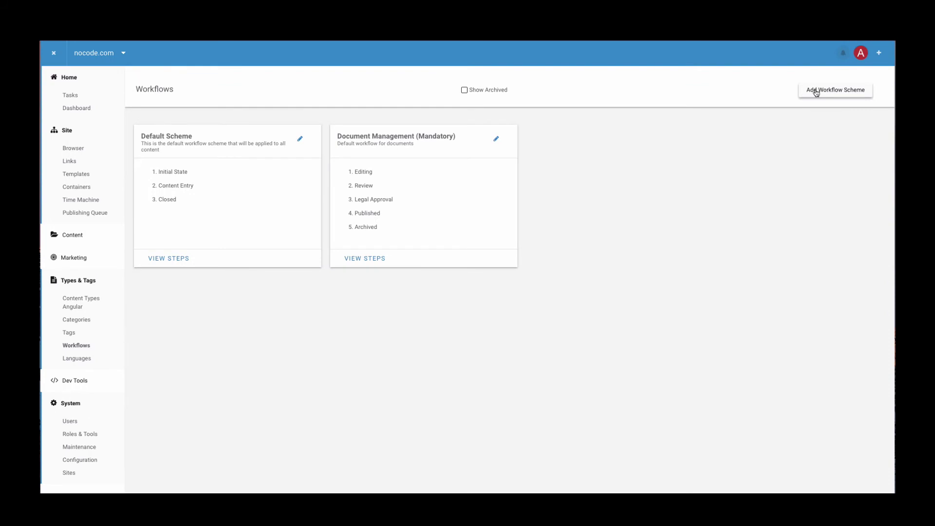
pyautogui.click(816, 93)
pyautogui.click(815, 93)
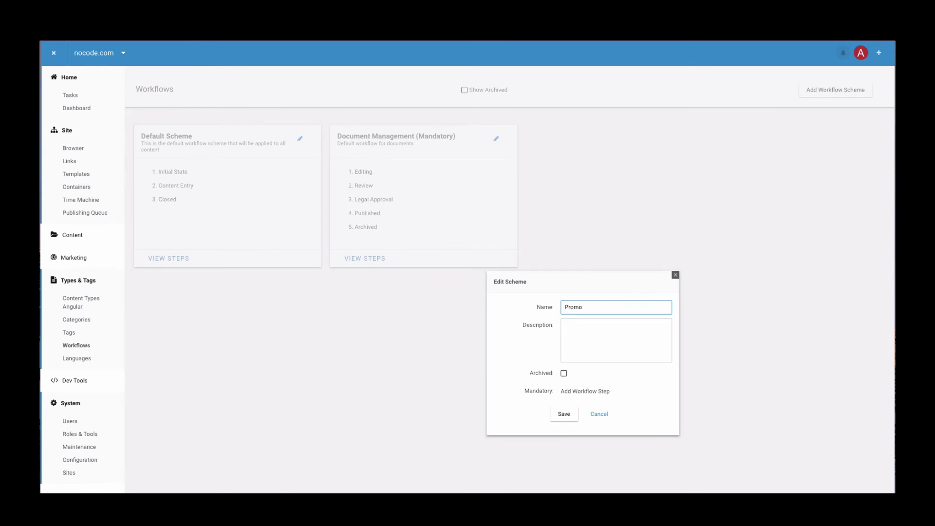
pyautogui.write('Promotions')
pyautogui.click(565, 415)
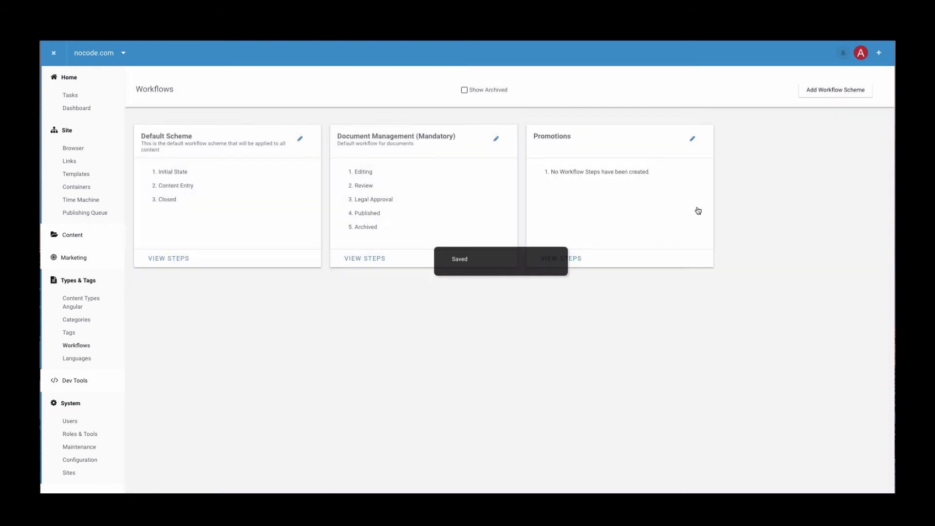
# Open the Promotions scheme's steps and add two workflow steps named Editing and Approval
pyautogui.click(572, 256)
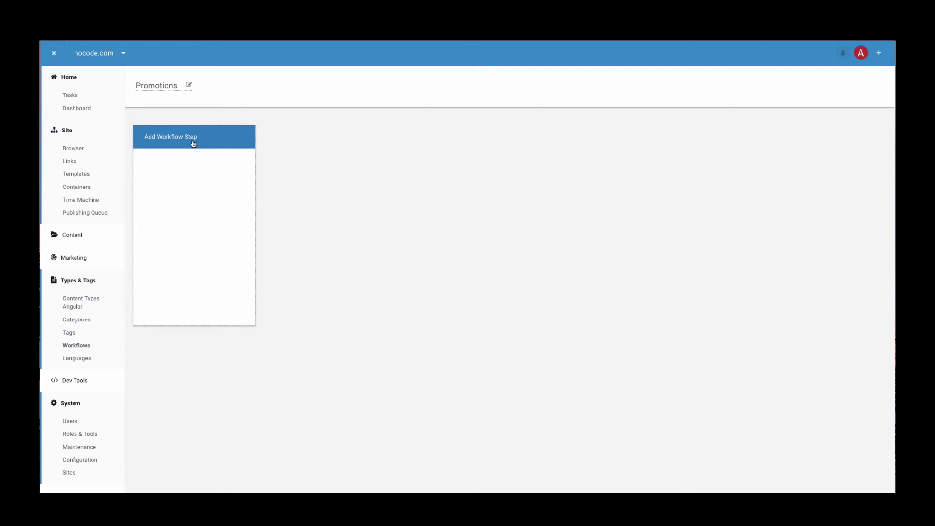
pyautogui.click(194, 141)
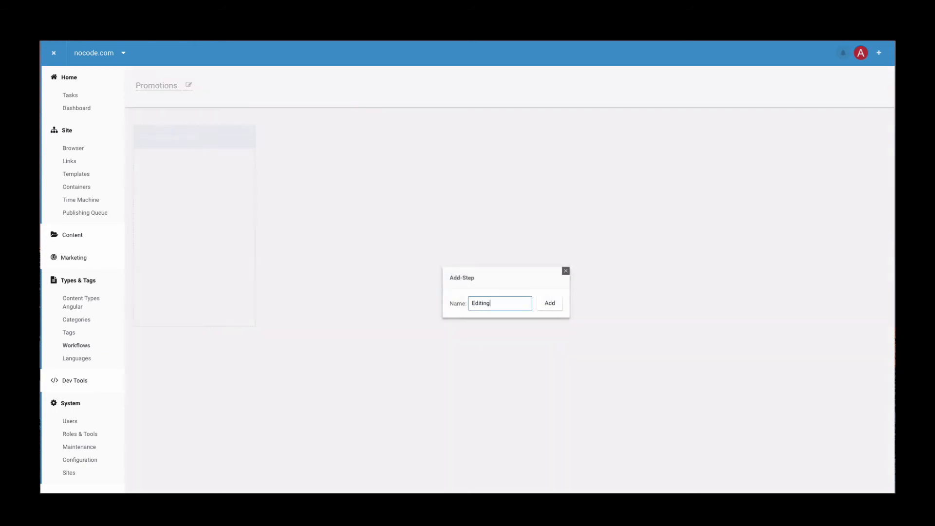
pyautogui.write('Editing')
pyautogui.press('Return')
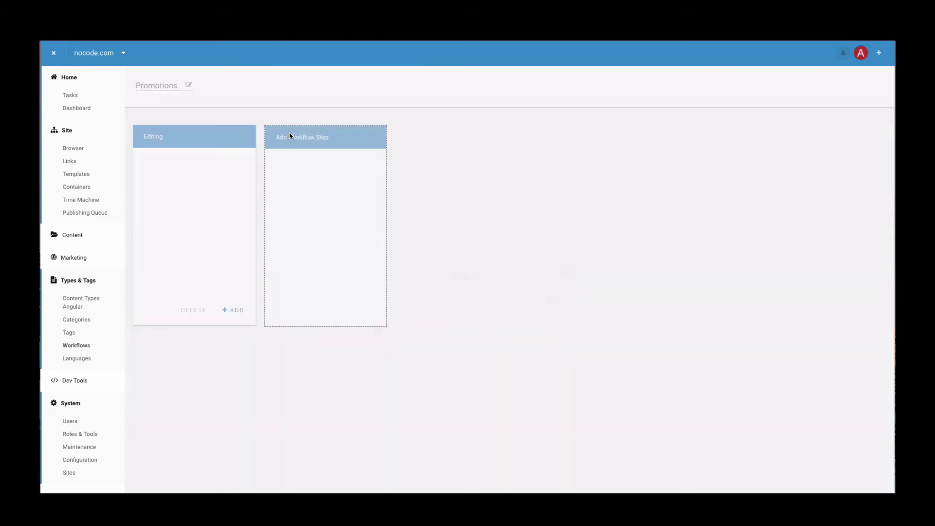
pyautogui.click(289, 137)
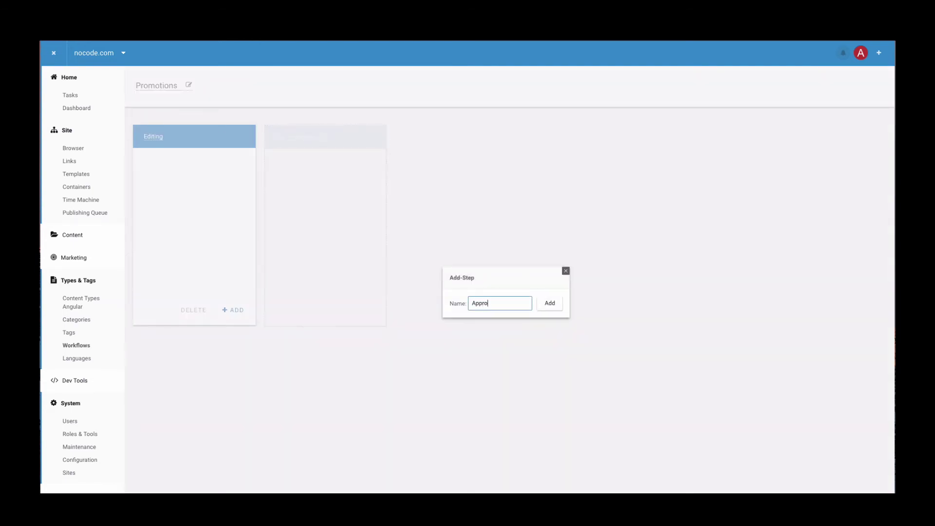
pyautogui.write('Approval')
pyautogui.press('Return')
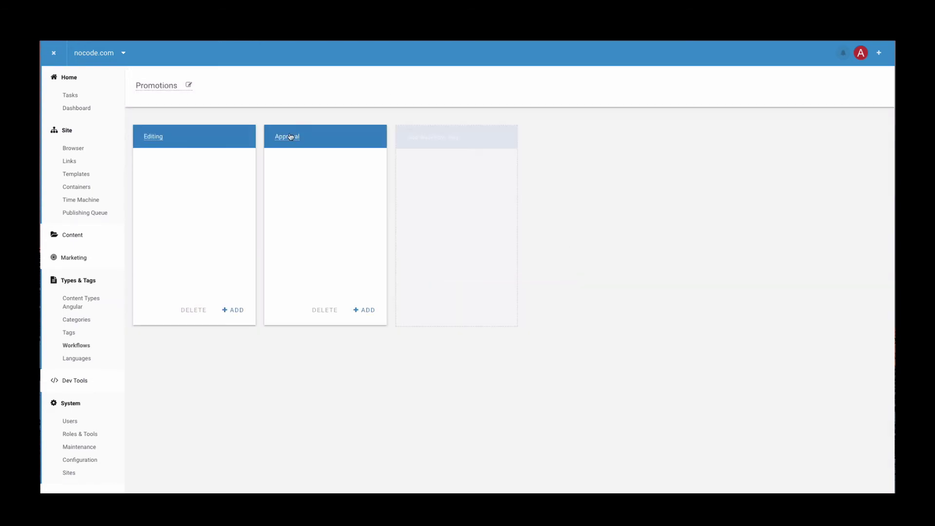
# Add a third workflow step named Published and a fourth named Archived to the Promotions scheme
pyautogui.click(451, 143)
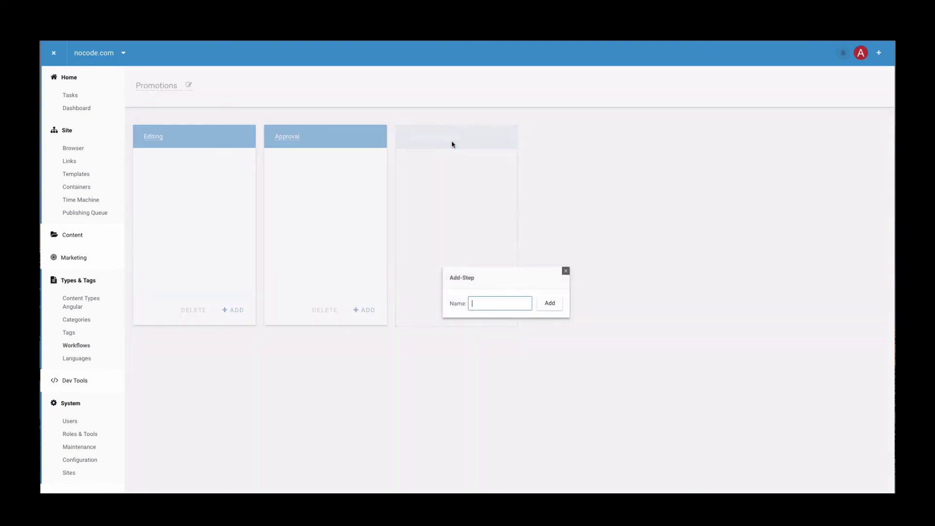
pyautogui.write('Publish')
pyautogui.press('Return')
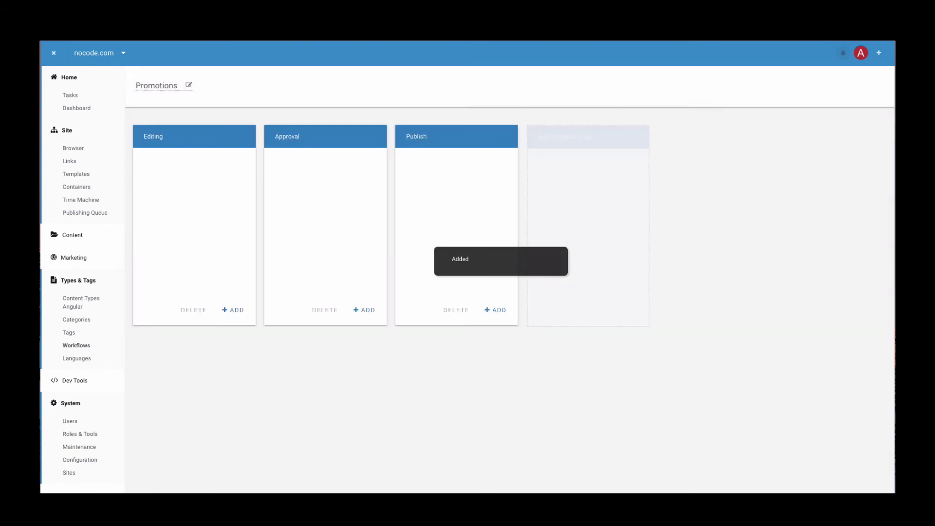
pyautogui.click(443, 131)
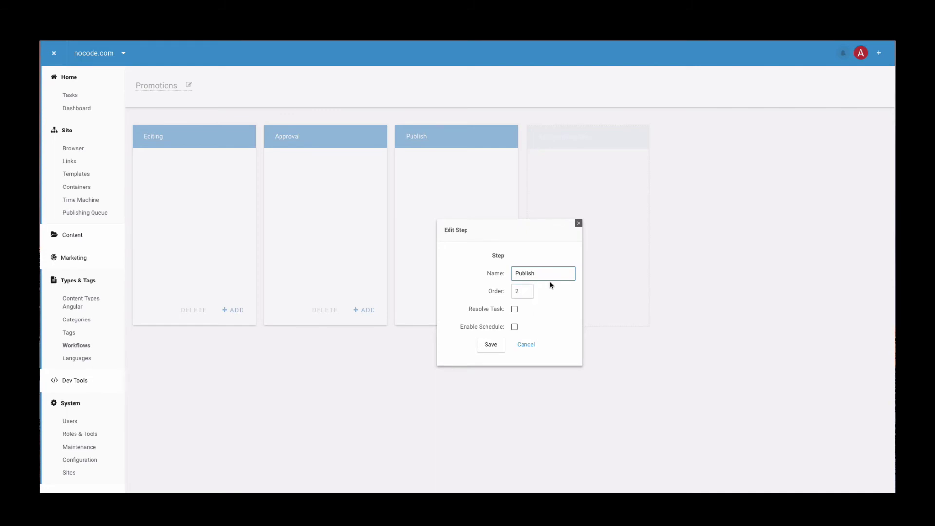
pyautogui.write('ed')
pyautogui.click(484, 345)
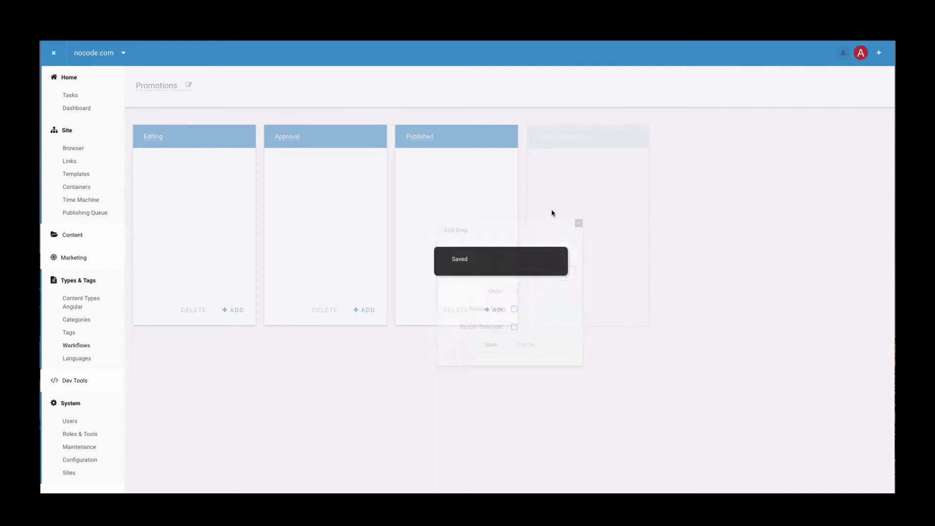
pyautogui.click(587, 144)
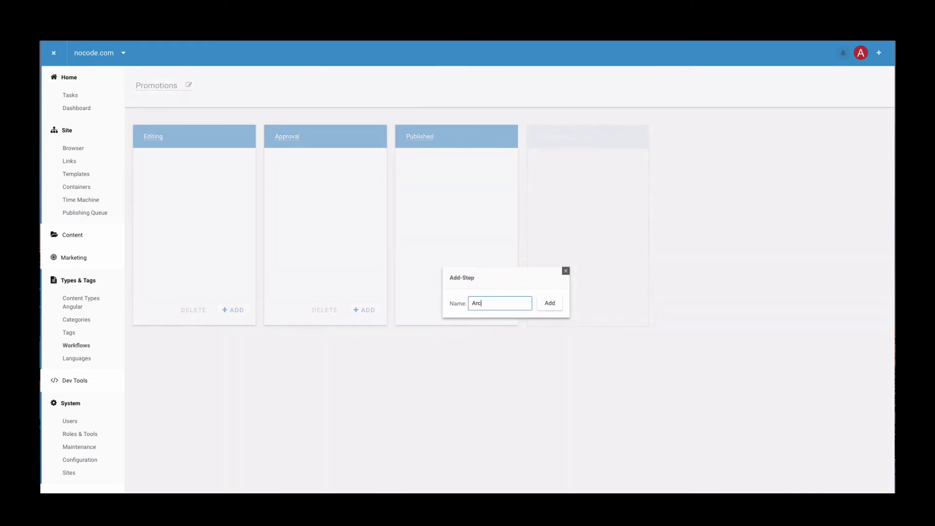
pyautogui.press('Return')
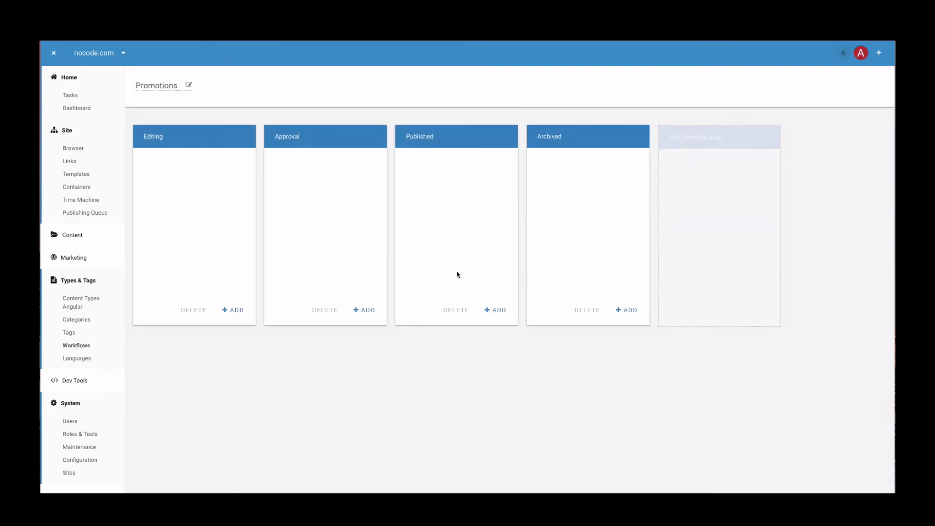
# Move the Published step ahead of Approval and restore the original step order
pyautogui.moveTo(465, 140); pyautogui.dragTo(319, 138)
pyautogui.moveTo(432, 138); pyautogui.dragTo(316, 143)
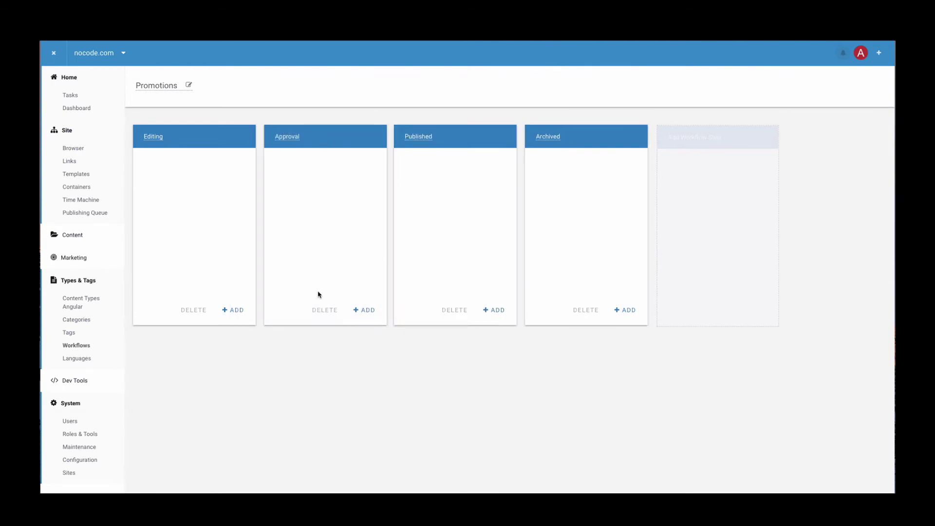
# Add a Save as Draft action to the Editing step and allow Anyone who can Edit Content to use it
pyautogui.click(232, 314)
pyautogui.click(195, 136)
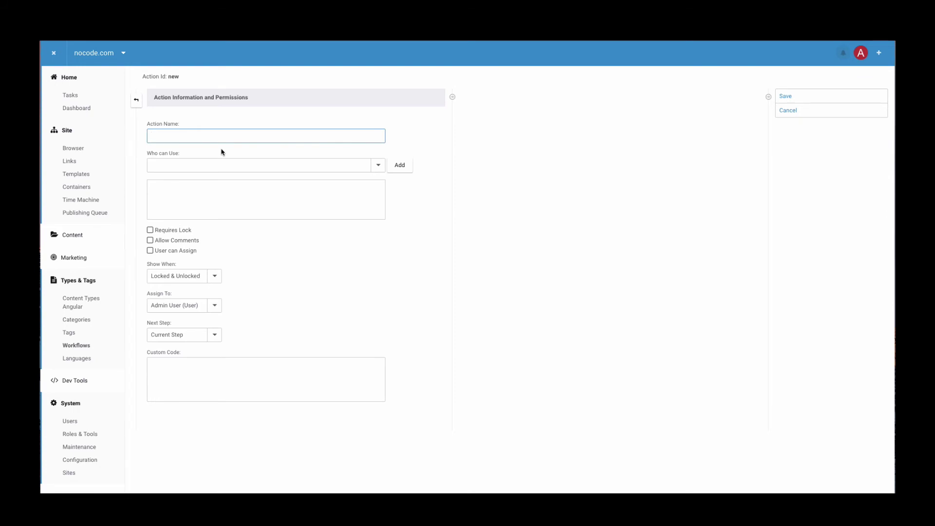
pyautogui.write('Save as Draft')
pyautogui.press('Tab')
pyautogui.click(378, 167)
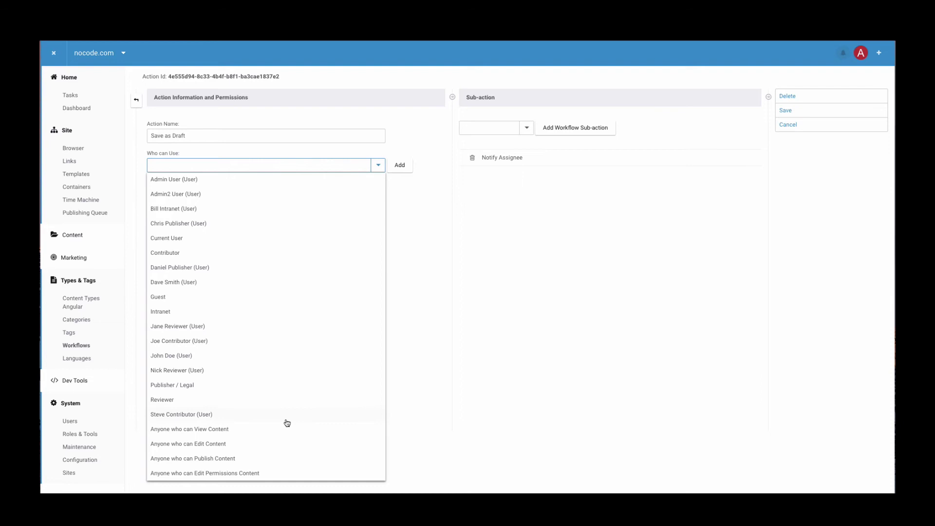
pyautogui.click(275, 445)
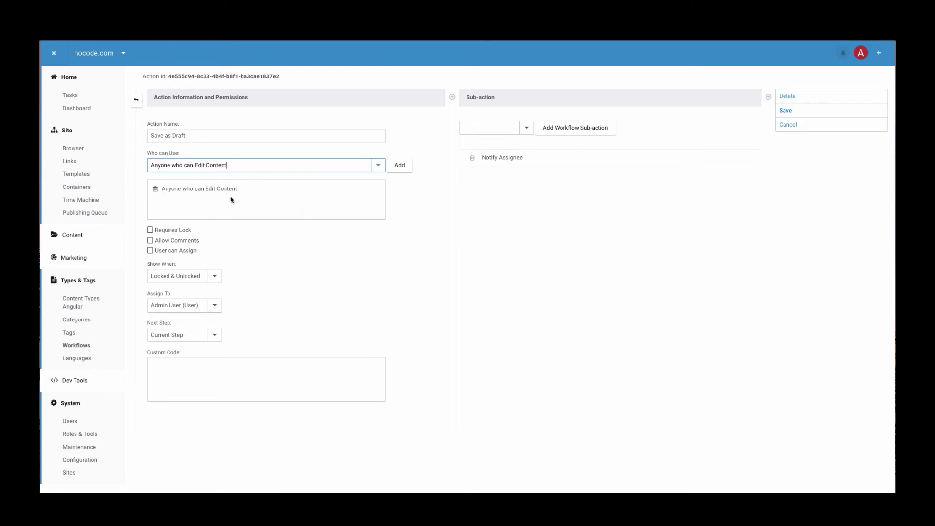
# Make the Save as Draft action require a lock, show only when Locked, and assign to Current User
pyautogui.click(188, 237)
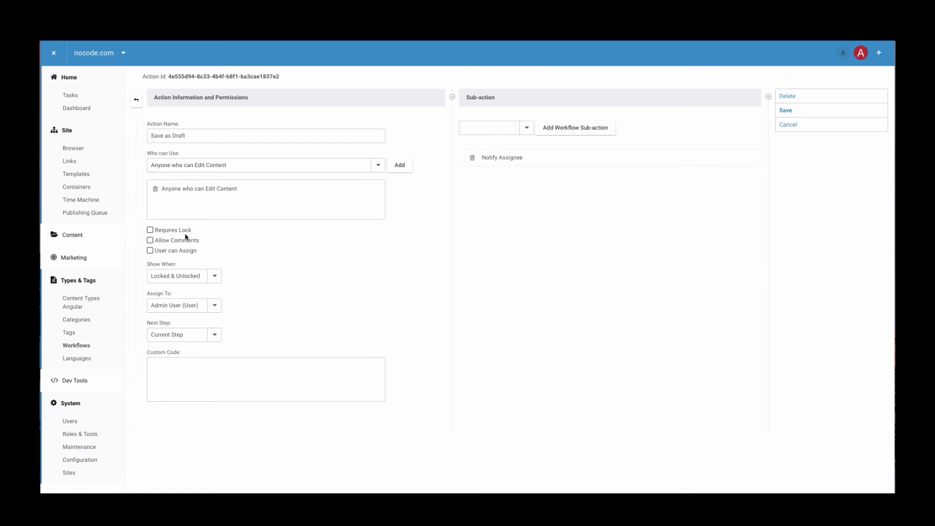
pyautogui.click(151, 231)
pyautogui.click(216, 277)
pyautogui.click(200, 292)
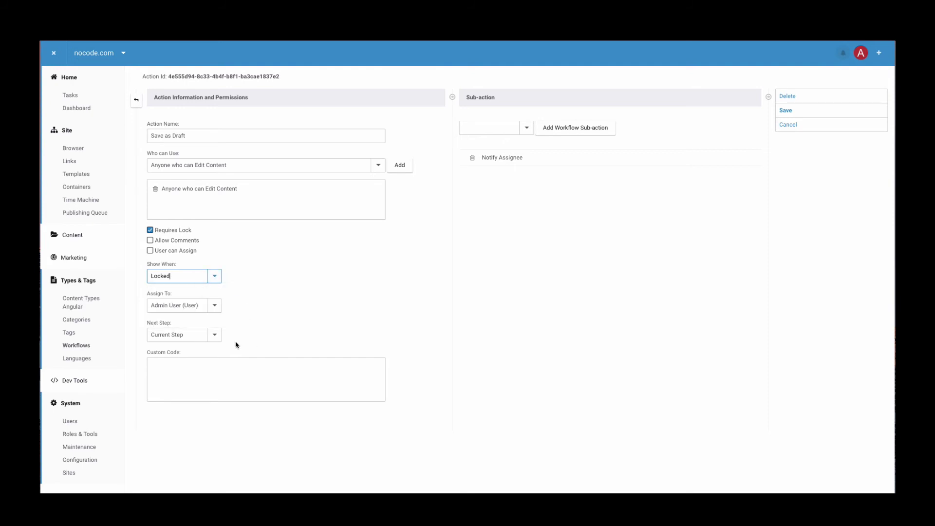
pyautogui.click(214, 306)
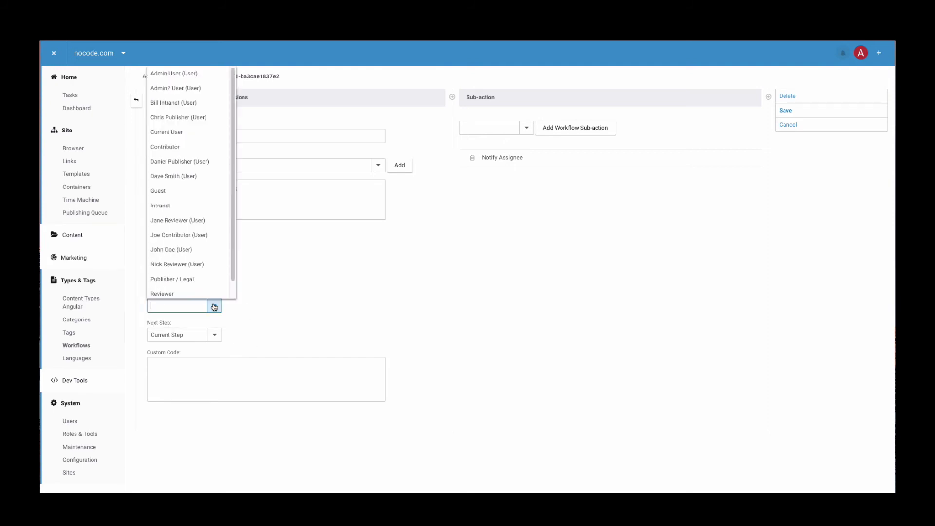
pyautogui.click(192, 137)
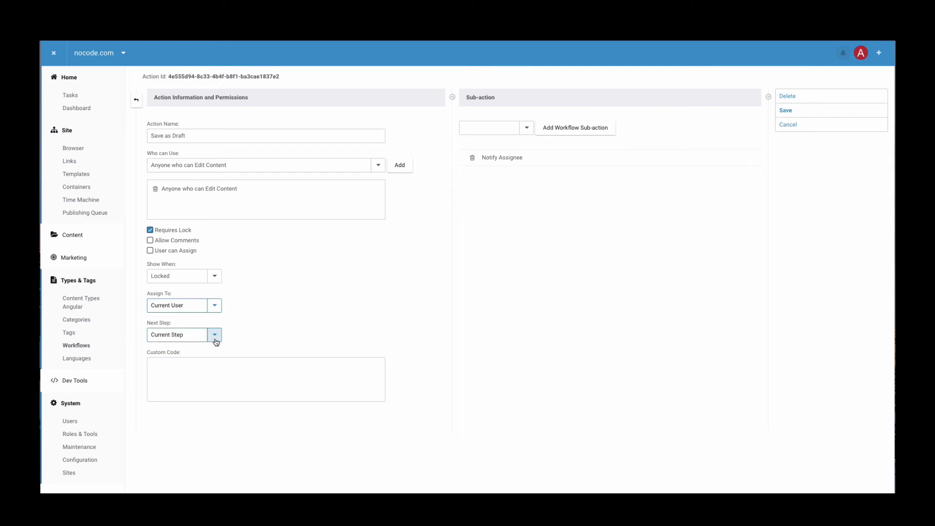
# Replace the Notify Assignee sub-action of Save as Draft with Save Draft content and save the action
pyautogui.click(471, 160)
pyautogui.click(555, 91)
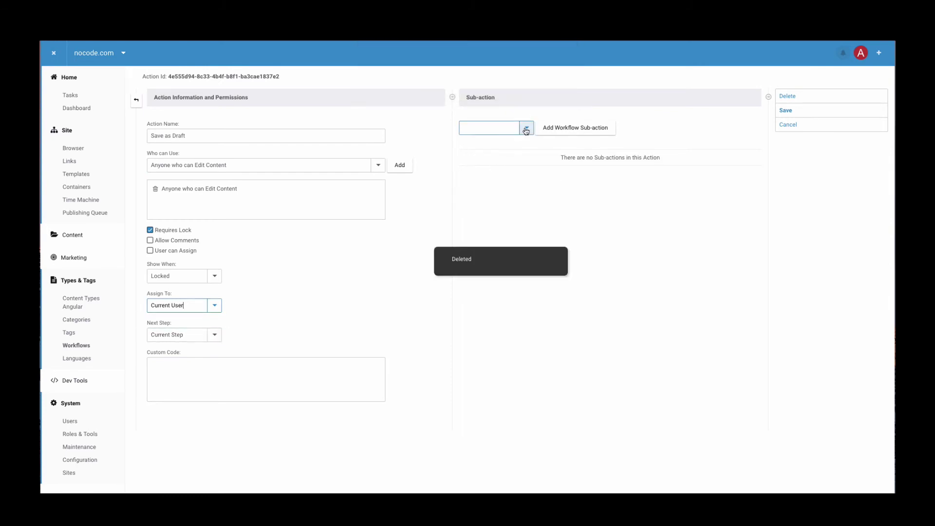
pyautogui.click(525, 129)
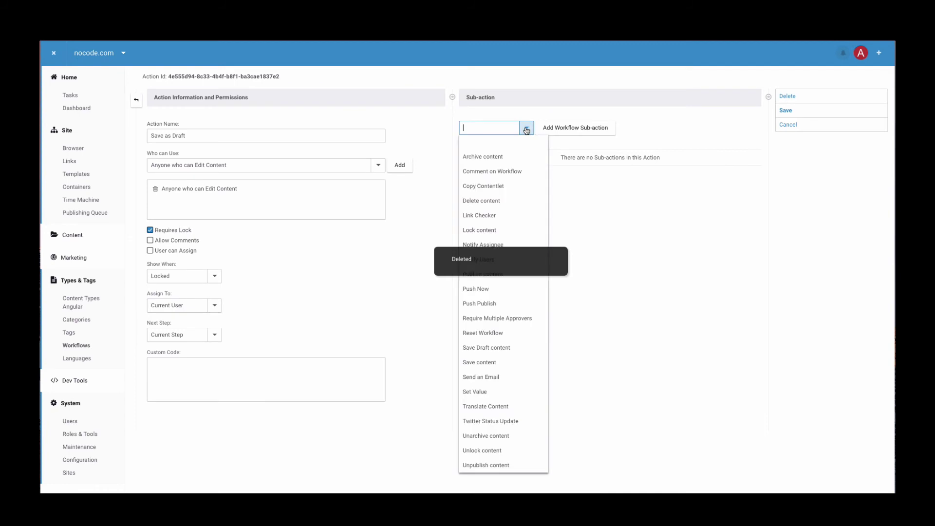
pyautogui.click(515, 363)
pyautogui.click(526, 127)
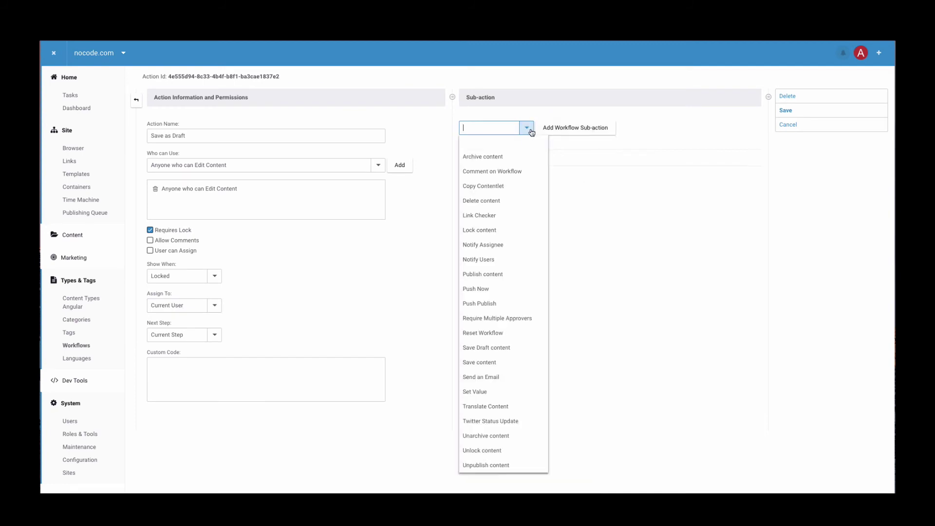
pyautogui.click(509, 349)
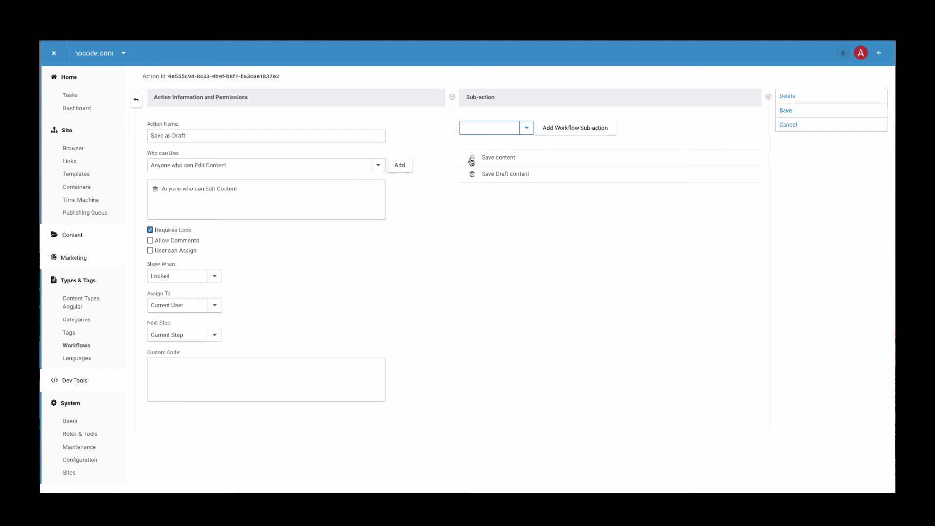
pyautogui.click(472, 159)
pyautogui.click(552, 90)
pyautogui.click(801, 113)
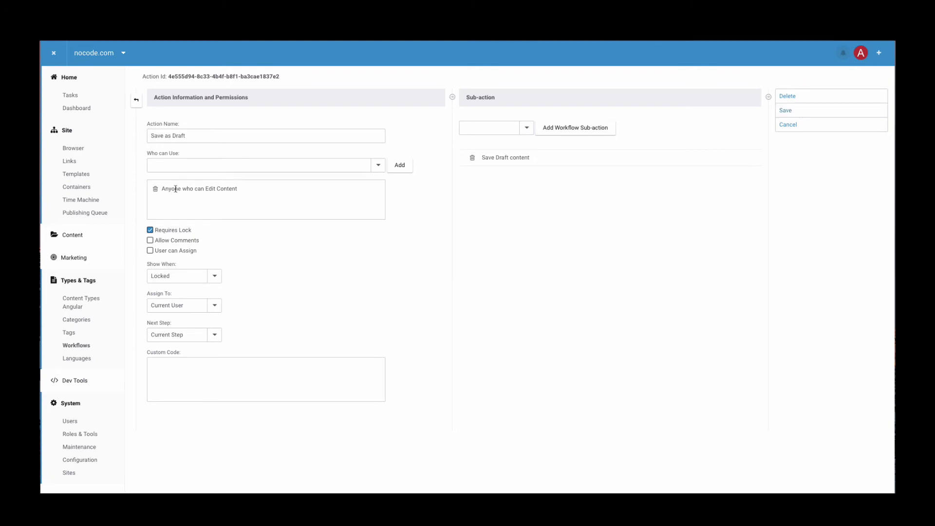
# Copy the Save as Draft action from Editing to Approval, and remove a trial copy from Published
pyautogui.click(136, 98)
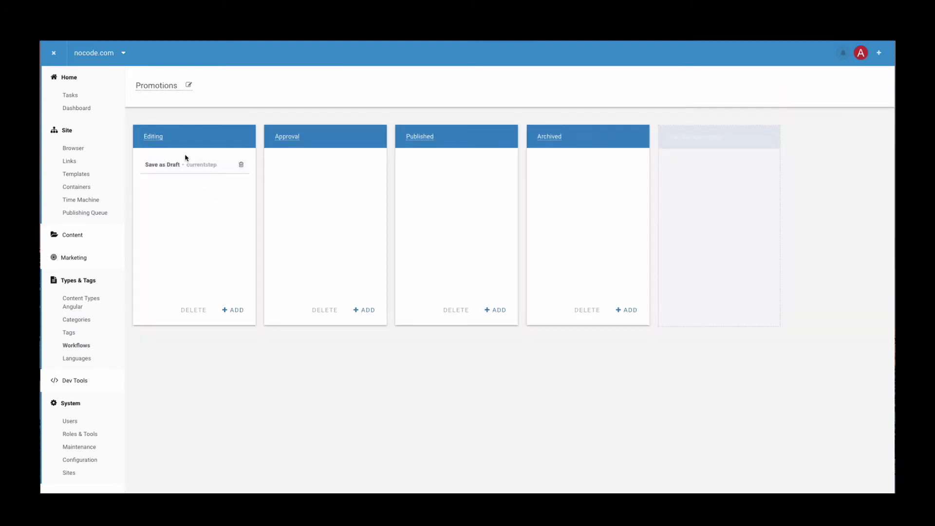
pyautogui.moveTo(177, 165); pyautogui.dragTo(292, 166)
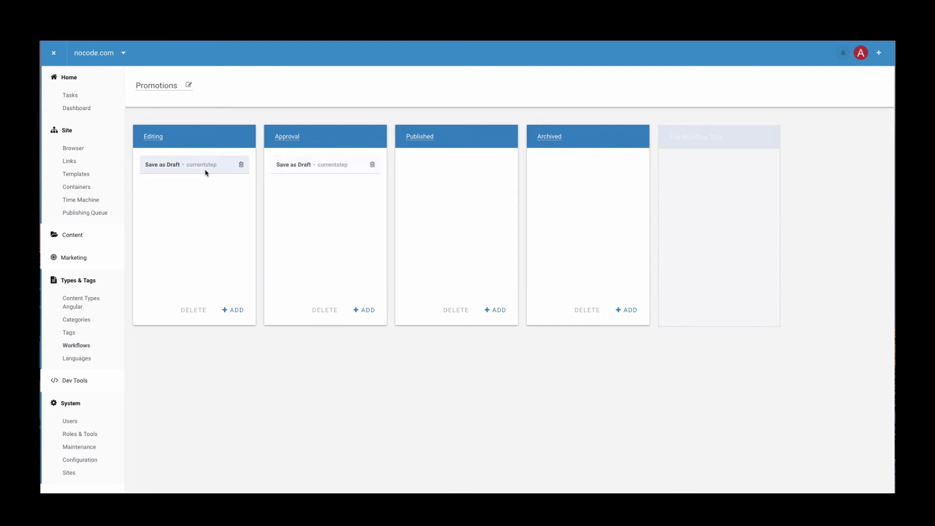
pyautogui.moveTo(205, 171); pyautogui.dragTo(452, 167)
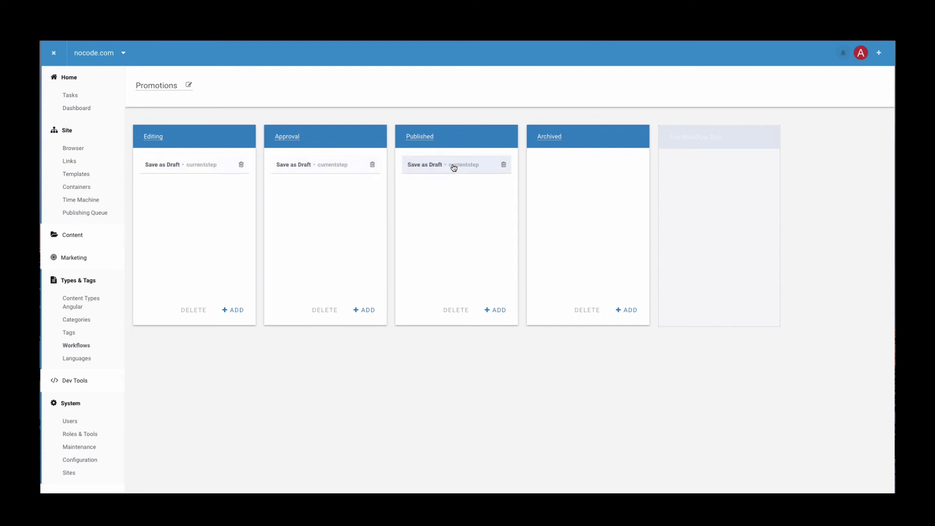
pyautogui.click(504, 165)
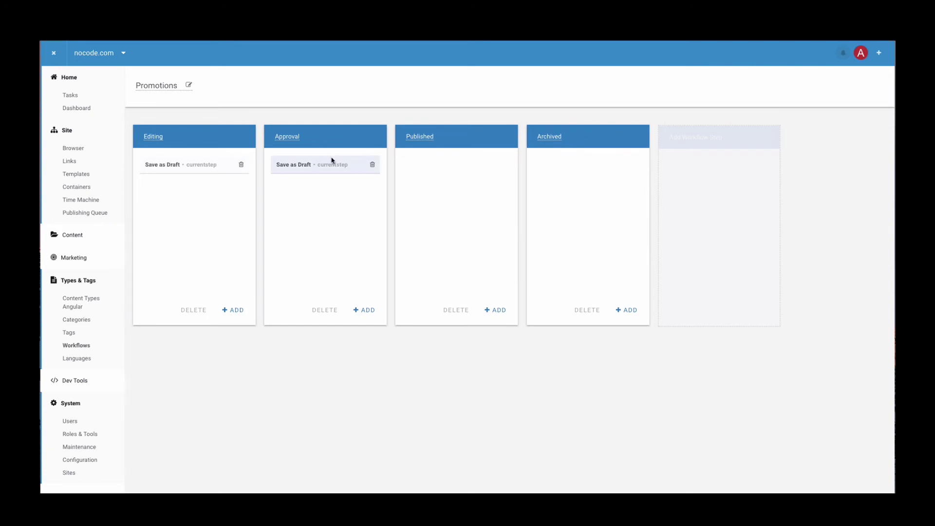
# Add a Request Approval action to the Editing step and allow Anyone who can Edit Content to use it
pyautogui.click(232, 310)
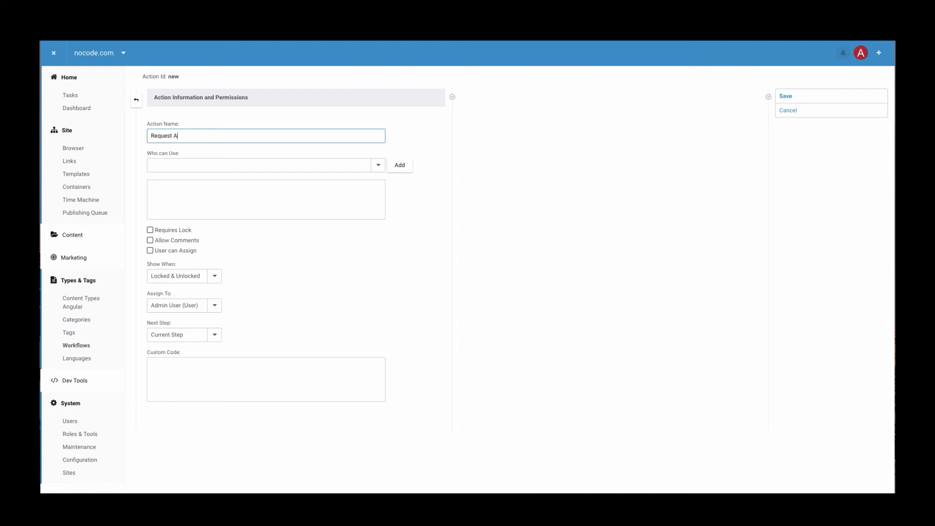
pyautogui.write('pproval')
pyautogui.press('Return')
pyautogui.click(378, 165)
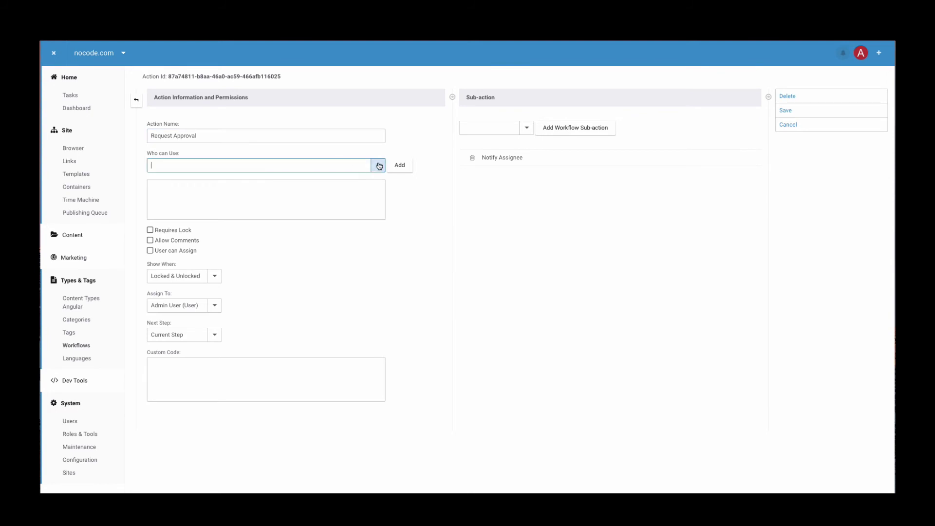
pyautogui.click(378, 166)
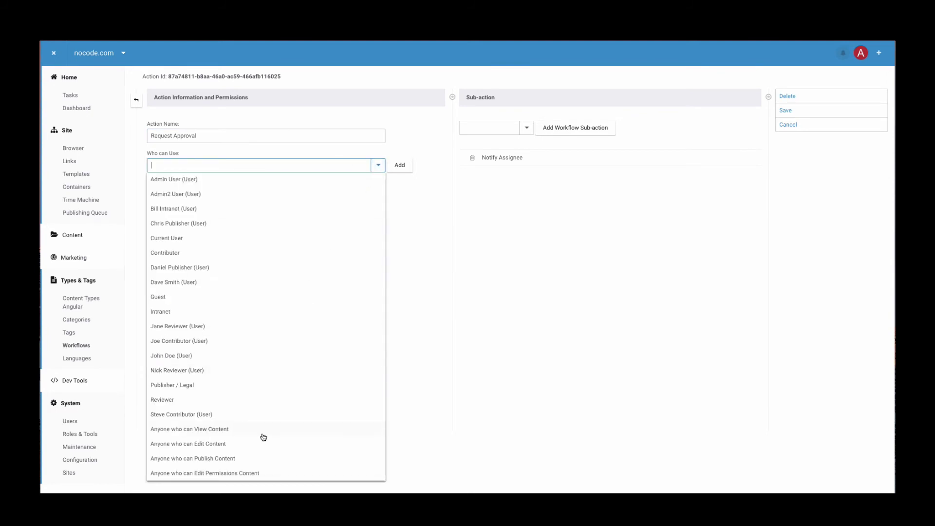
pyautogui.click(224, 444)
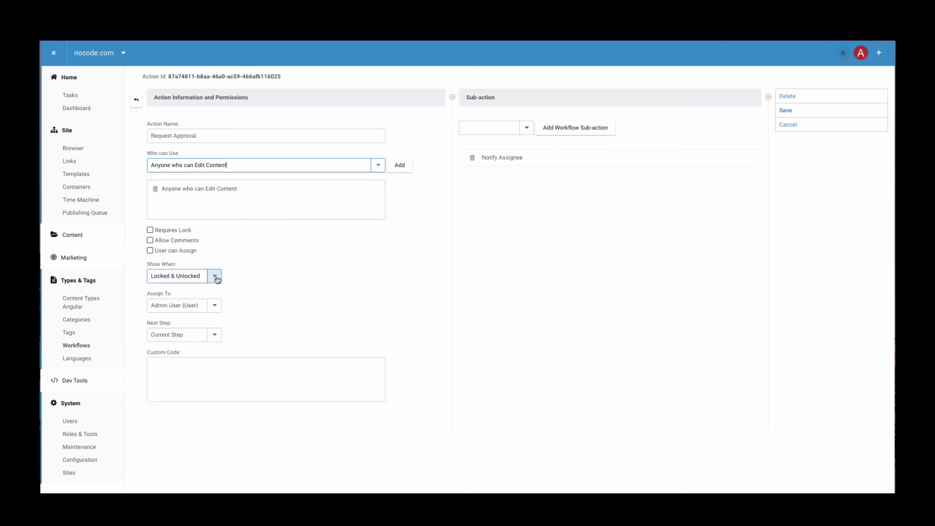
# Enable User can Assign and Allow Comments for Request Approval, and assign it to the Reviewer role
pyautogui.click(149, 250)
pyautogui.click(150, 240)
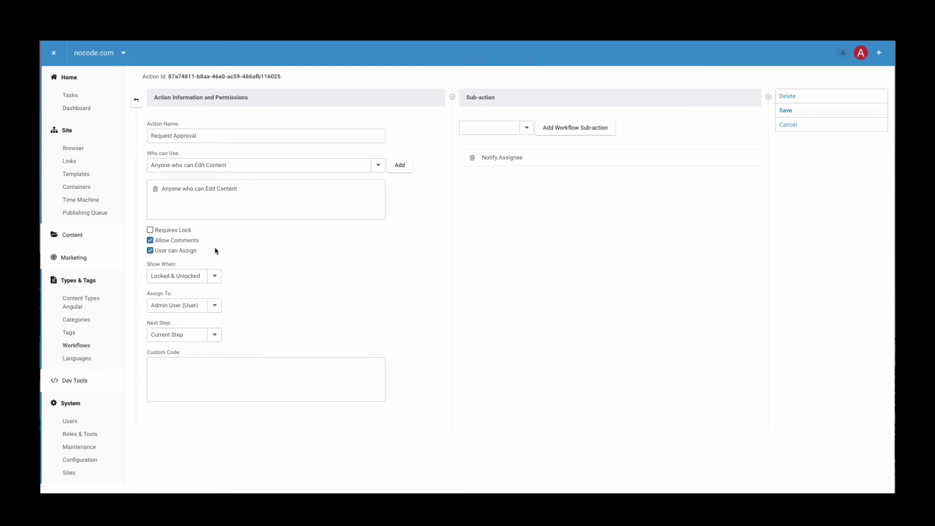
pyautogui.click(216, 306)
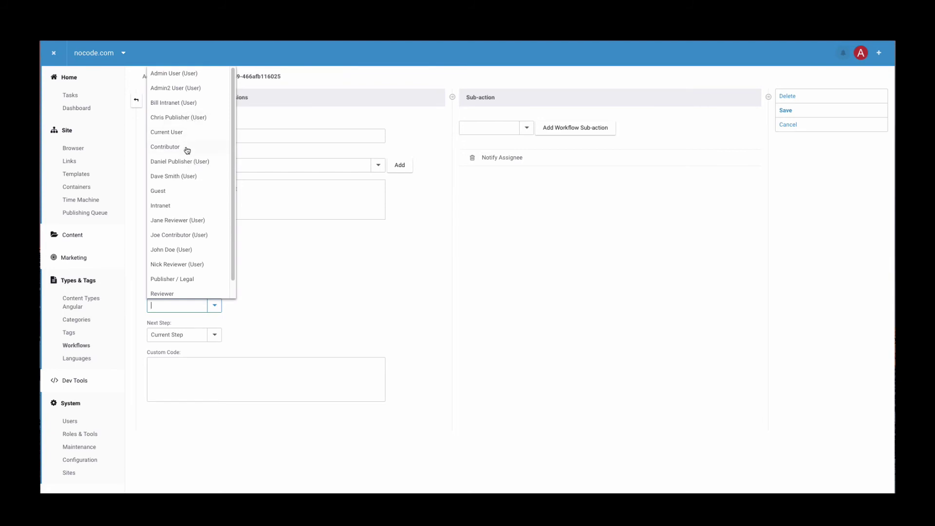
pyautogui.click(183, 294)
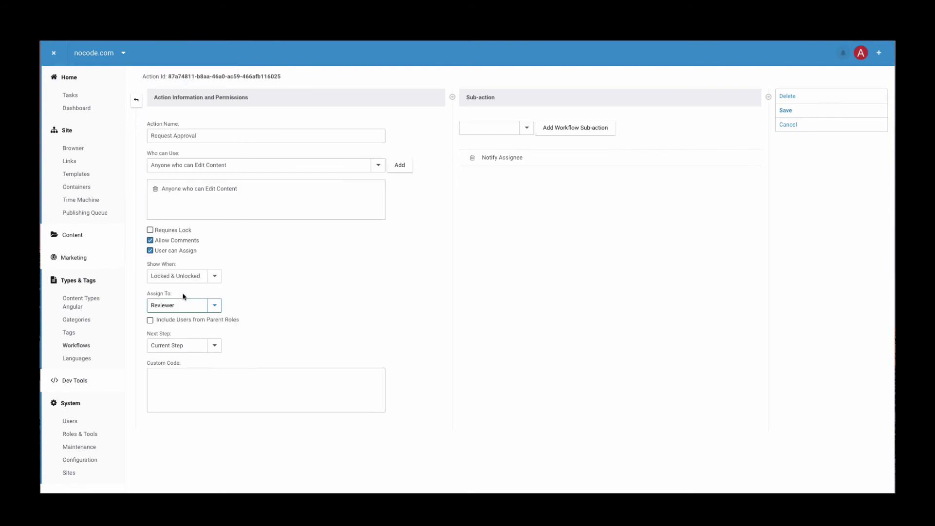
# Include users from parent roles in the Request Approval assignment and set the action's next step to Approval
pyautogui.click(170, 320)
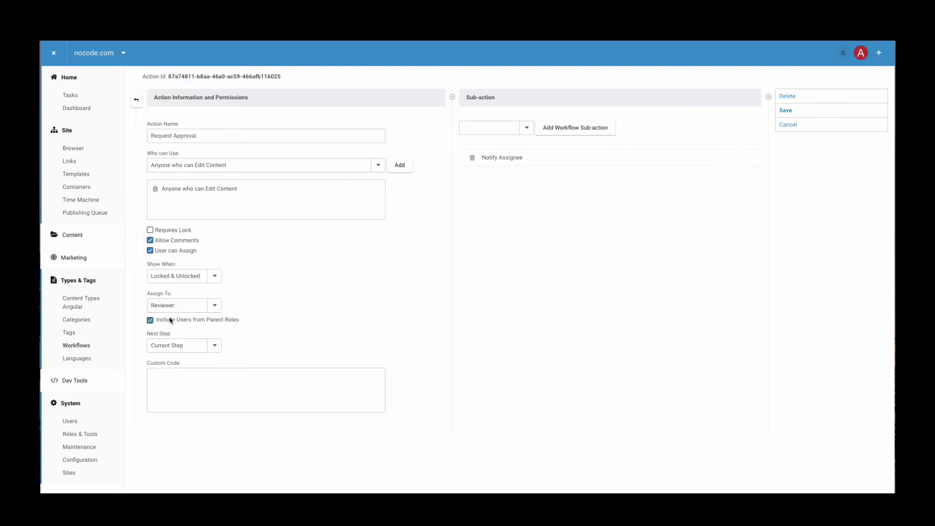
pyautogui.click(214, 346)
pyautogui.click(179, 389)
# Add a Save Draft content sub-action to Request Approval and place it before Notify Assignee
pyautogui.click(527, 128)
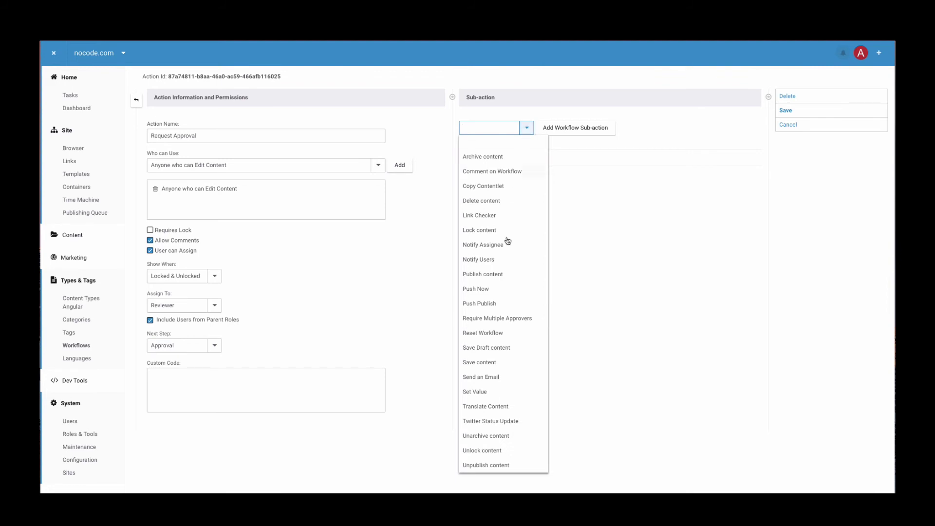
pyautogui.click(508, 347)
pyautogui.moveTo(522, 176); pyautogui.dragTo(521, 151)
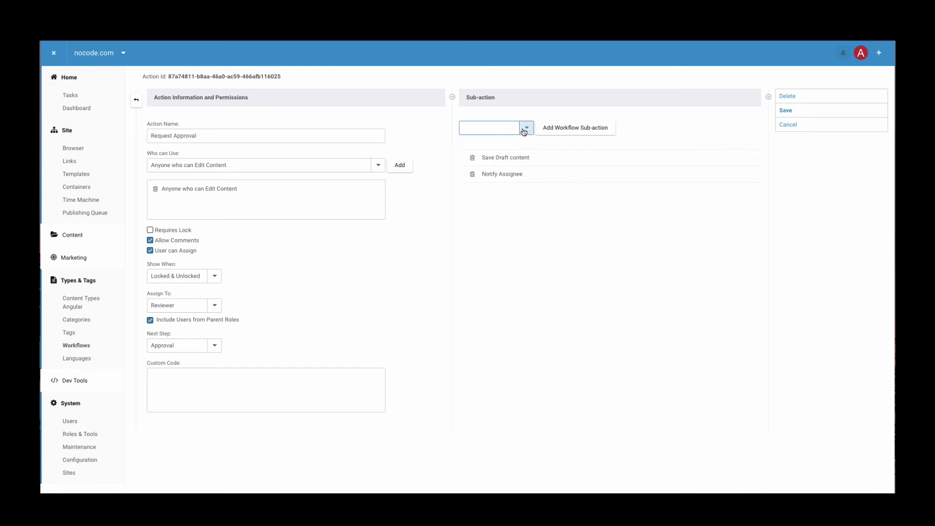
pyautogui.click(526, 127)
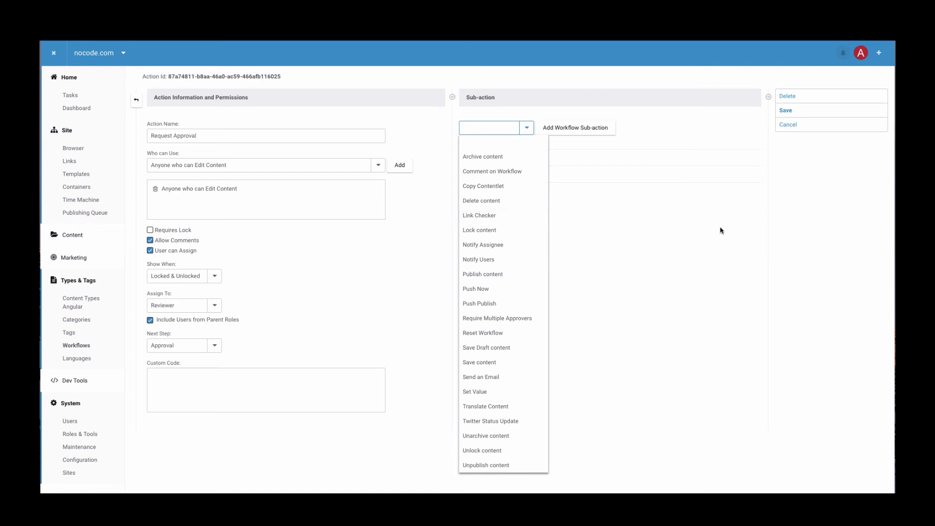
pyautogui.click(601, 264)
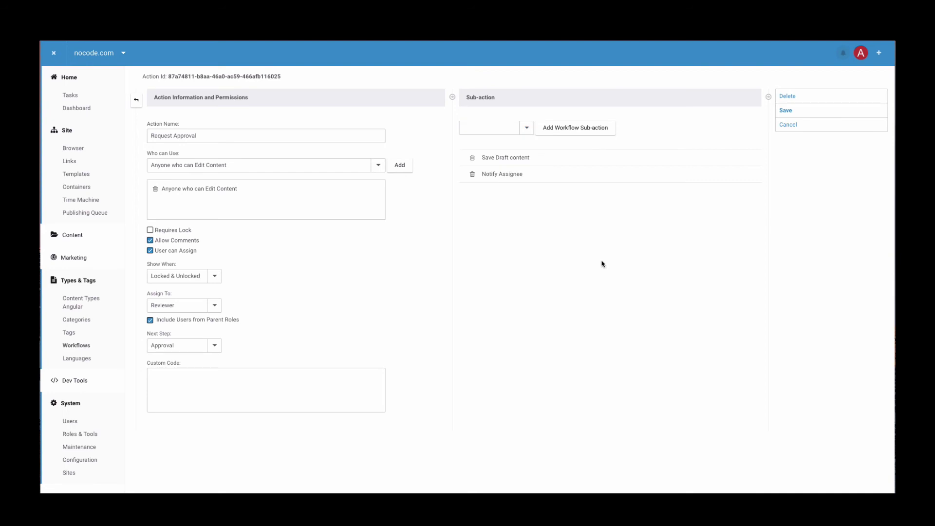
# Save the Request Approval action and copy it from the Editing step to the Approval step
pyautogui.click(786, 110)
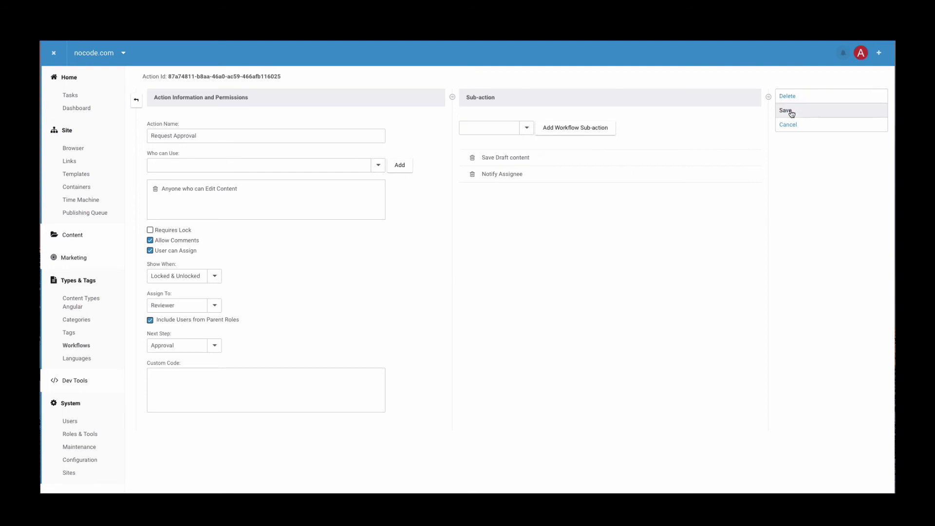
pyautogui.click(136, 104)
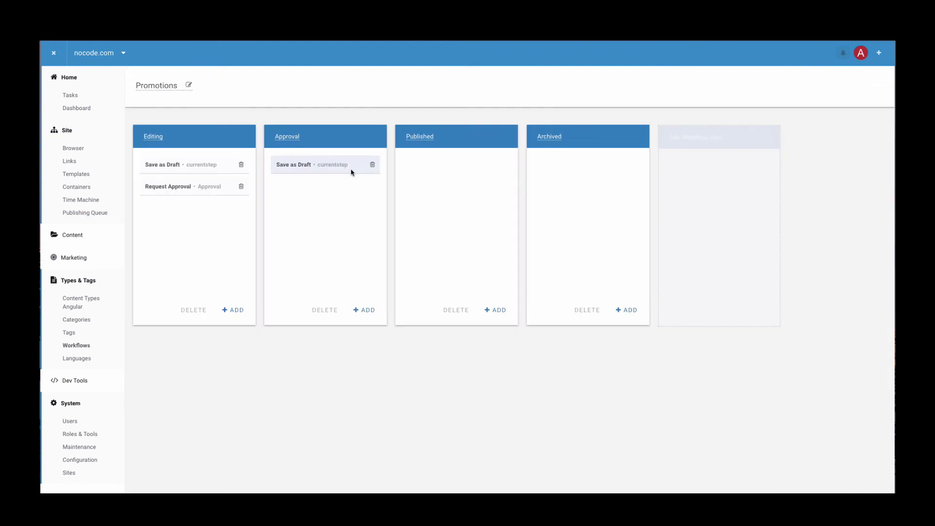
pyautogui.moveTo(191, 188); pyautogui.dragTo(329, 254)
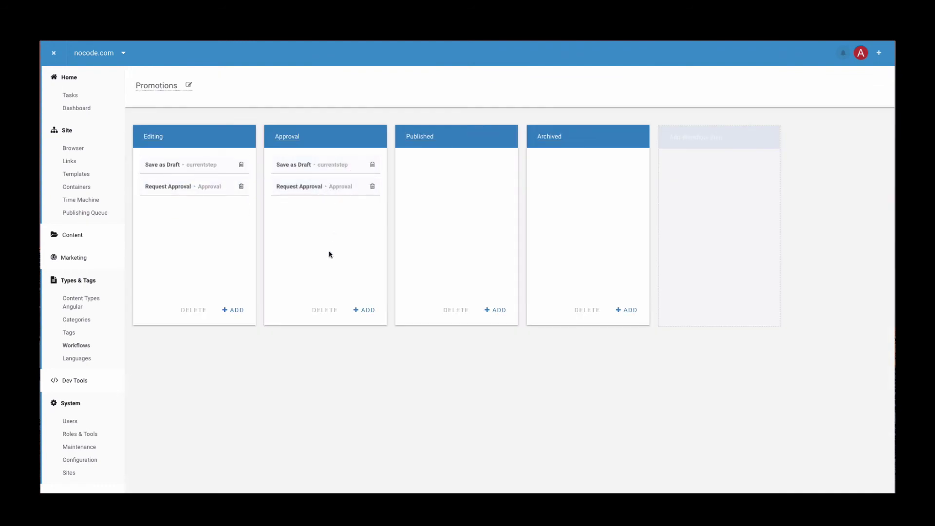
# Add a Publish action to the Editing step and allow Anyone who can Publish Content to use it
pyautogui.click(236, 311)
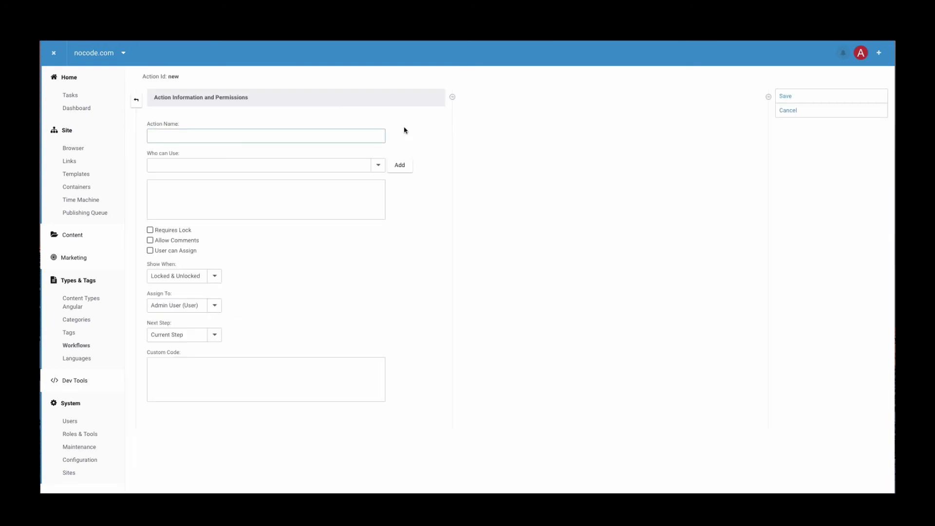
pyautogui.click(265, 132)
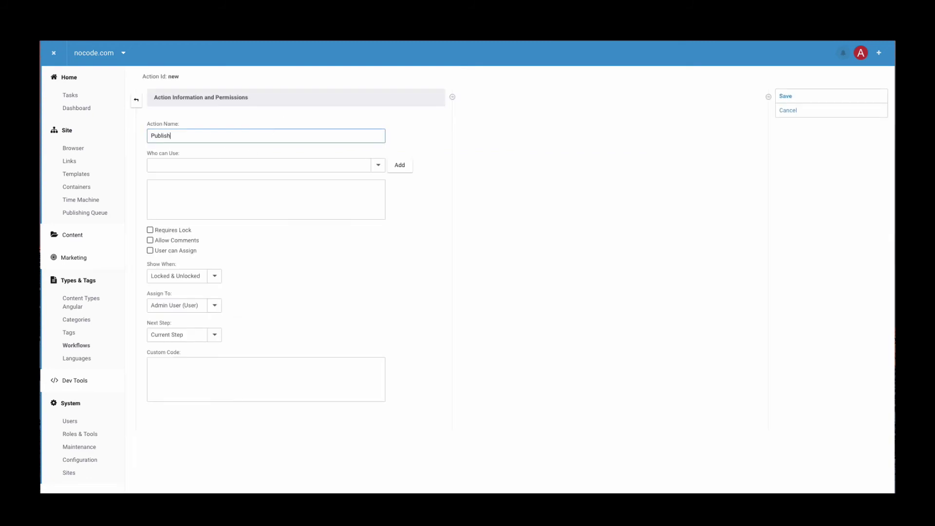
pyautogui.press('Return')
pyautogui.click(375, 166)
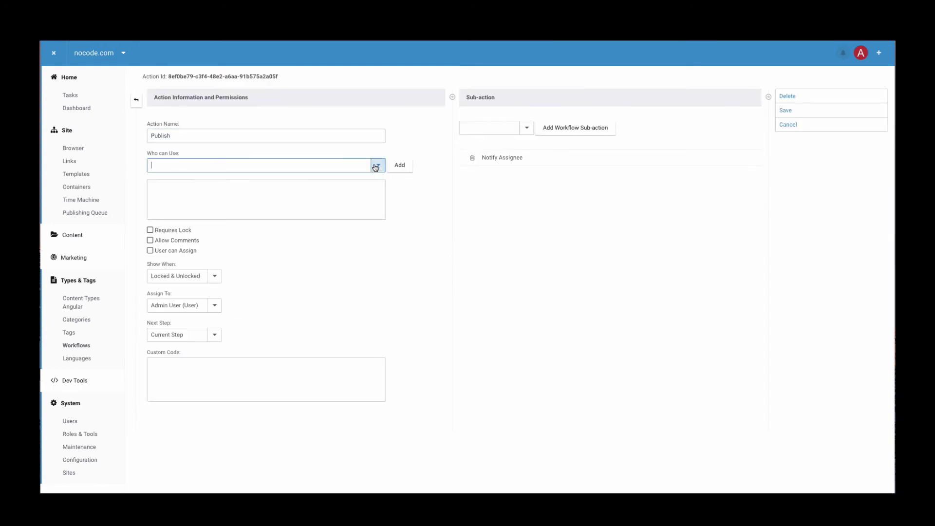
pyautogui.click(178, 461)
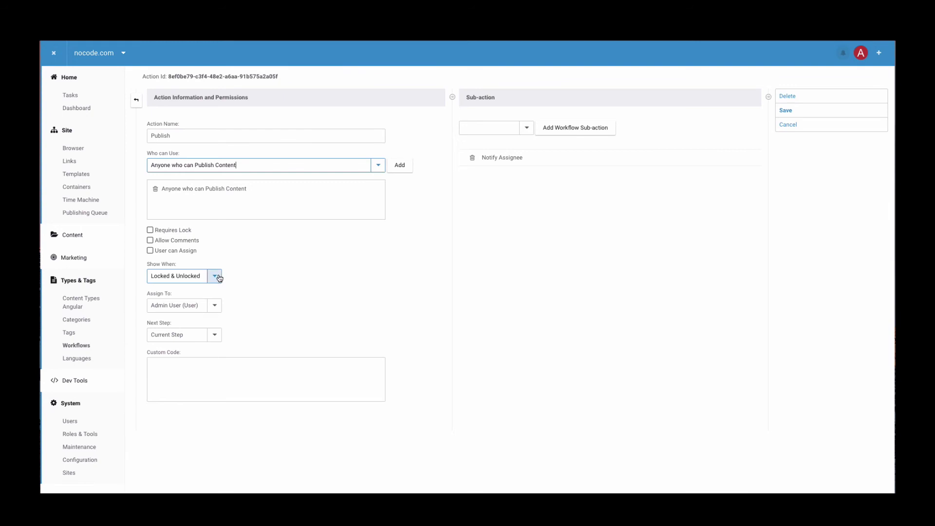
# Assign the Publish action to Current User and set its next step to Published
pyautogui.click(217, 303)
pyautogui.click(217, 303)
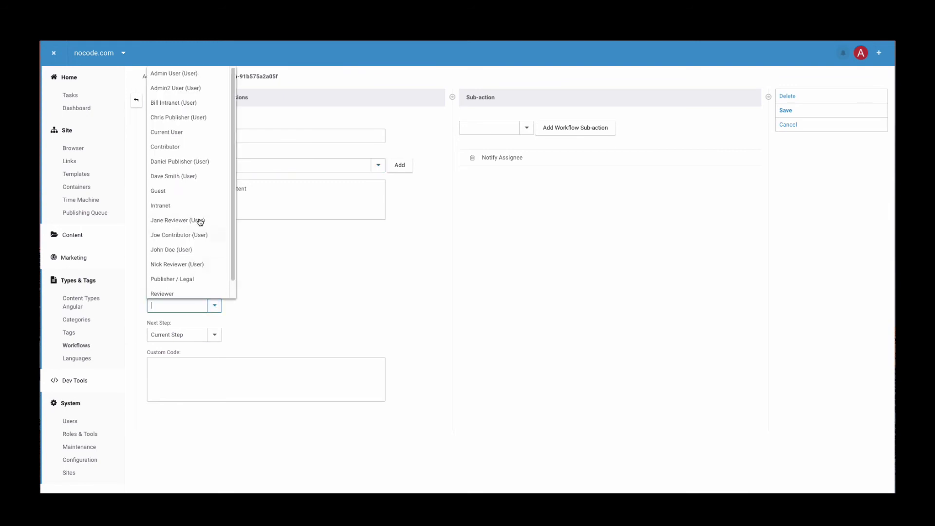
pyautogui.click(187, 134)
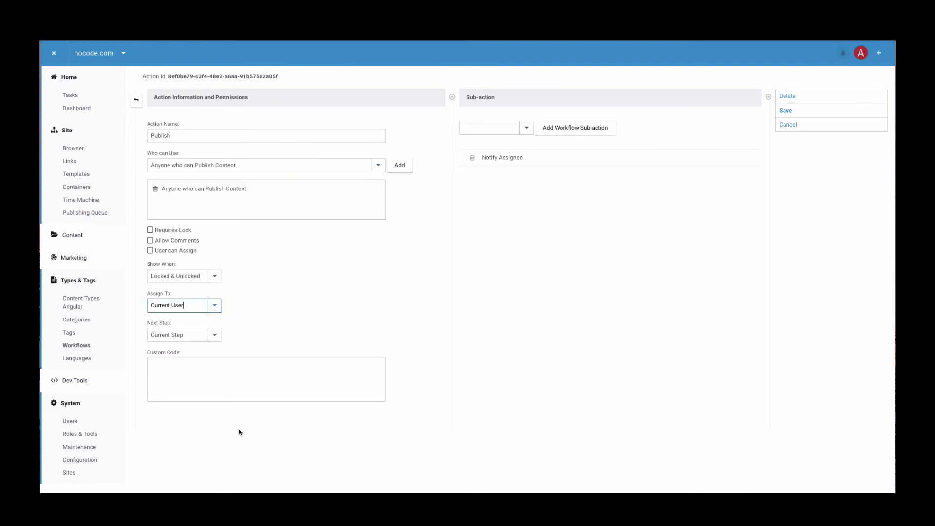
pyautogui.click(214, 335)
pyautogui.click(179, 393)
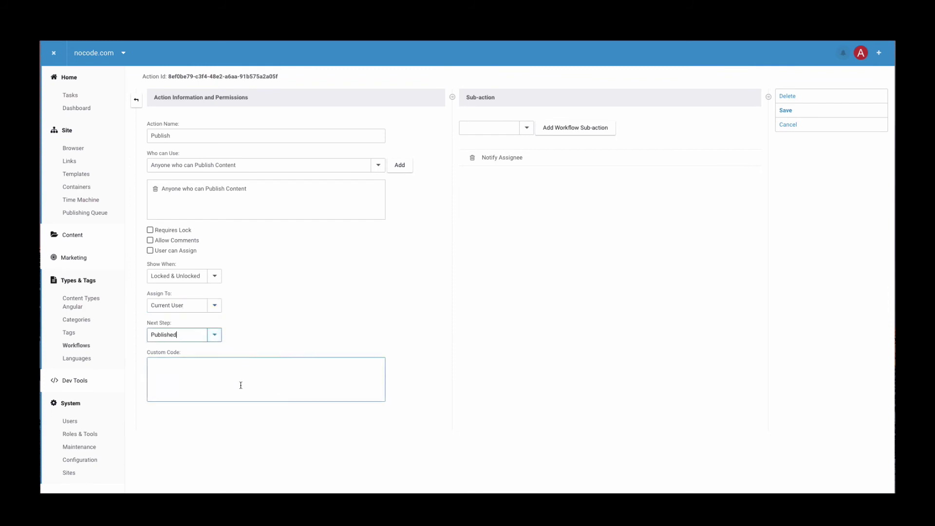
# Replace the Notify Assignee sub-action of Publish with Unlock content and Publish content
pyautogui.click(532, 131)
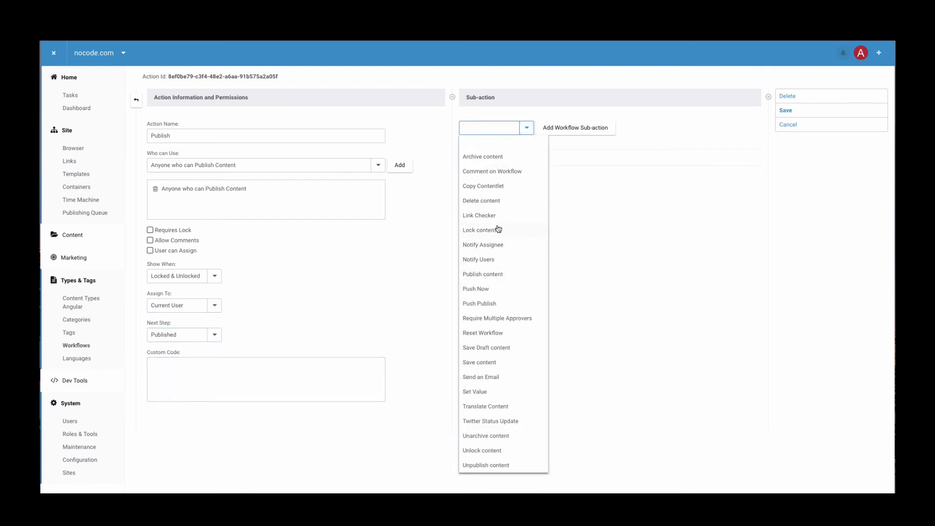
pyautogui.click(492, 450)
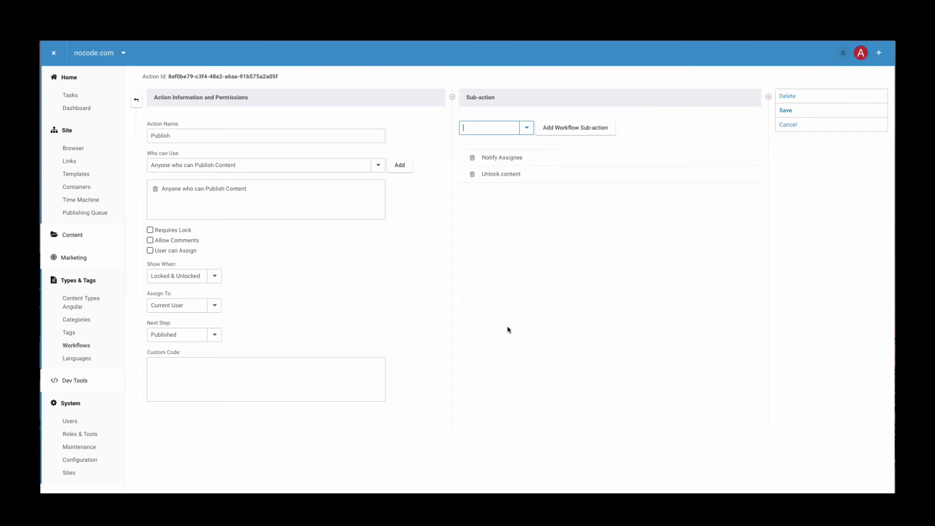
pyautogui.click(472, 158)
pyautogui.click(552, 86)
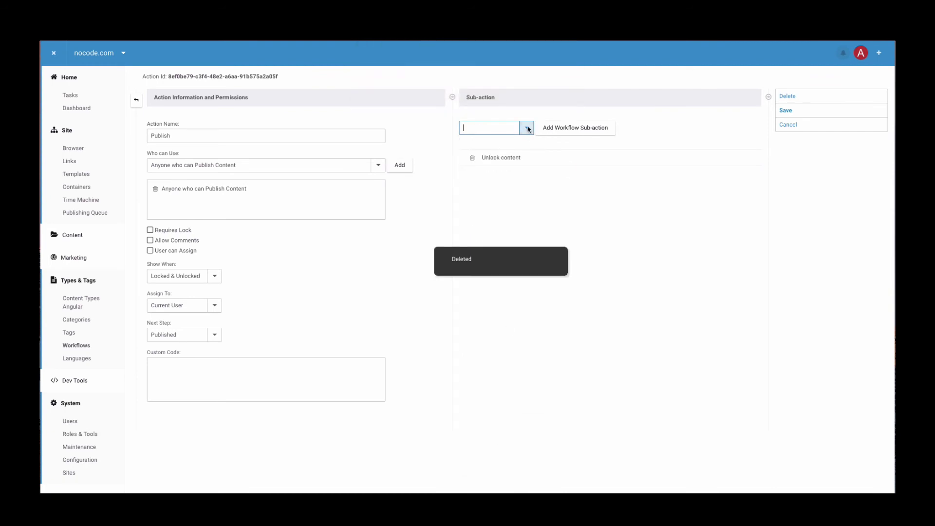
pyautogui.click(526, 128)
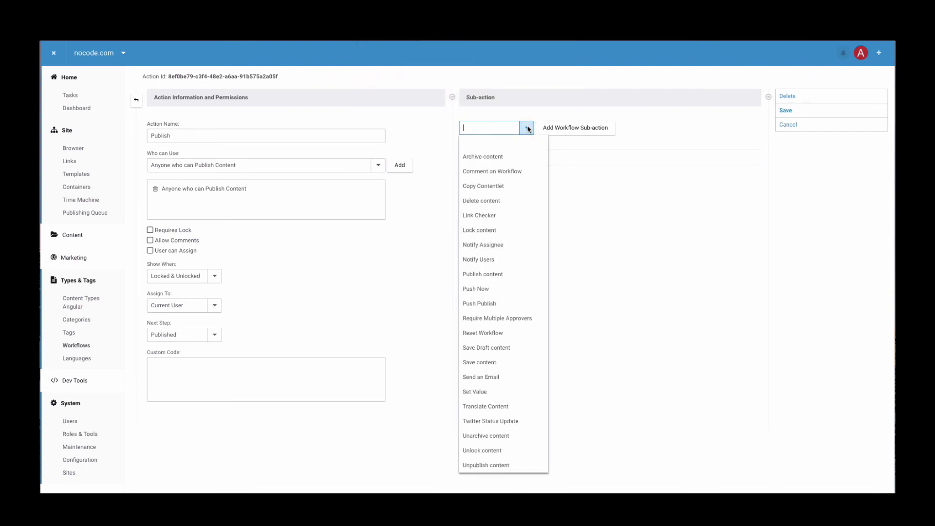
pyautogui.click(501, 274)
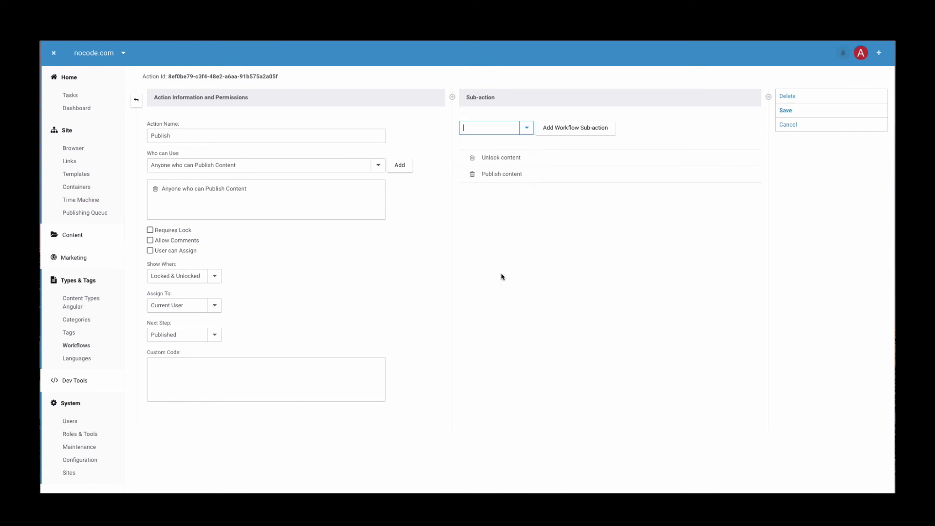
pyautogui.click(527, 128)
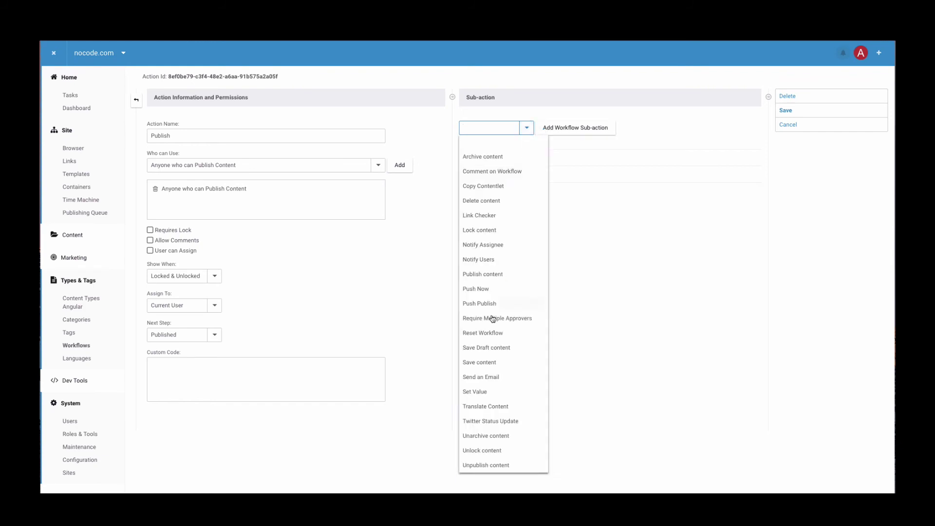
pyautogui.click(497, 350)
pyautogui.moveTo(526, 190); pyautogui.dragTo(526, 160)
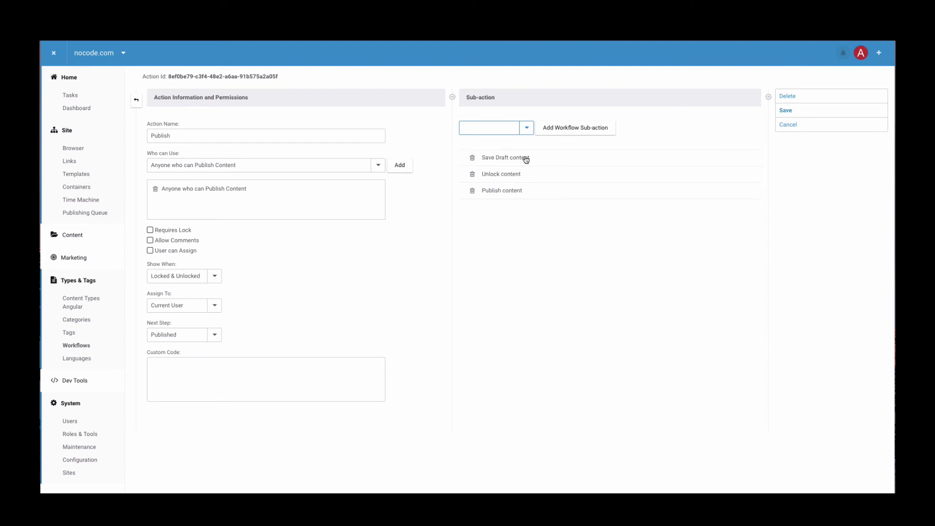
pyautogui.click(472, 157)
pyautogui.click(551, 90)
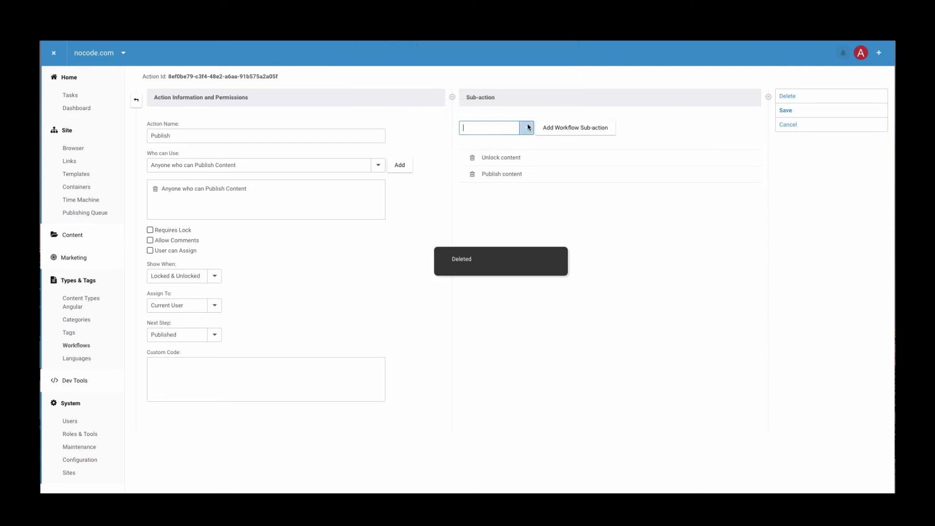
# Add a Save content sub-action to Publish and place it before Unlock content
pyautogui.click(528, 128)
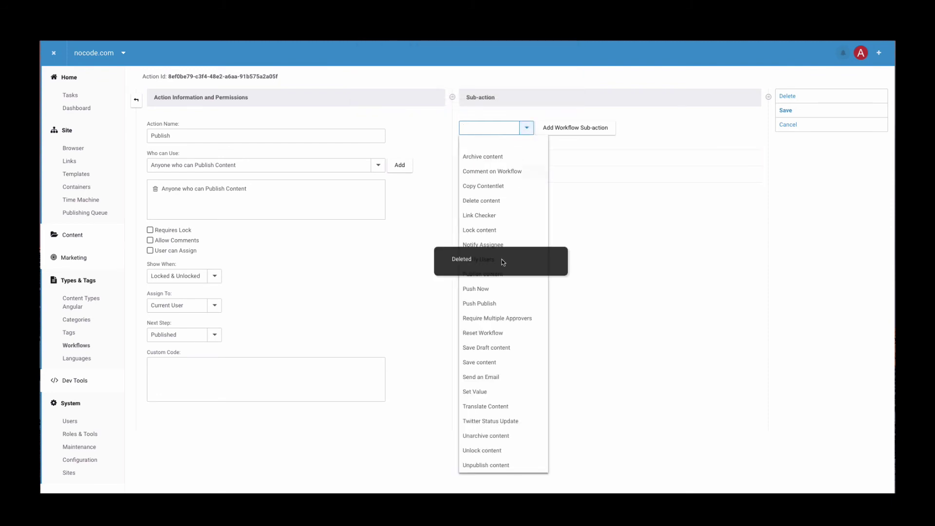
pyautogui.click(500, 363)
pyautogui.moveTo(513, 194); pyautogui.dragTo(516, 155)
# Save the Publish action and copy it from the Editing step to the Approval step
pyautogui.click(779, 110)
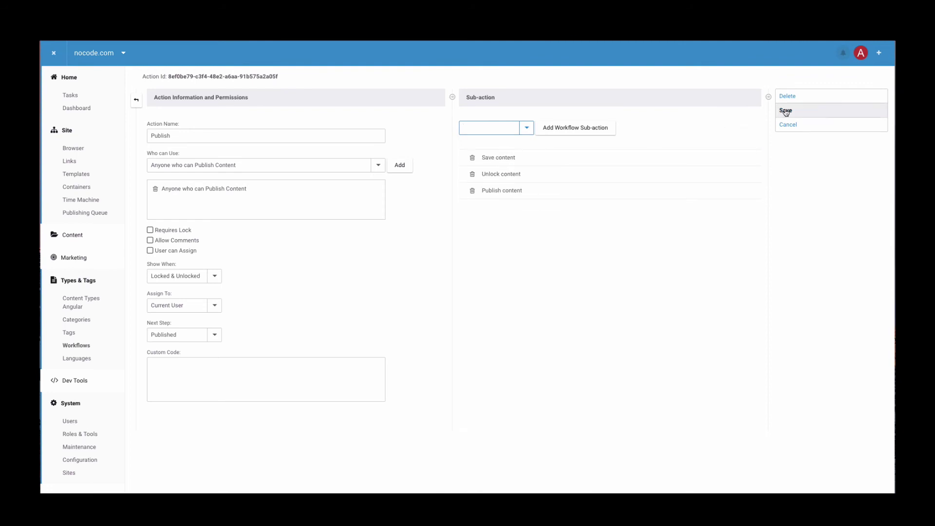
pyautogui.click(136, 100)
pyautogui.moveTo(344, 208); pyautogui.dragTo(309, 206)
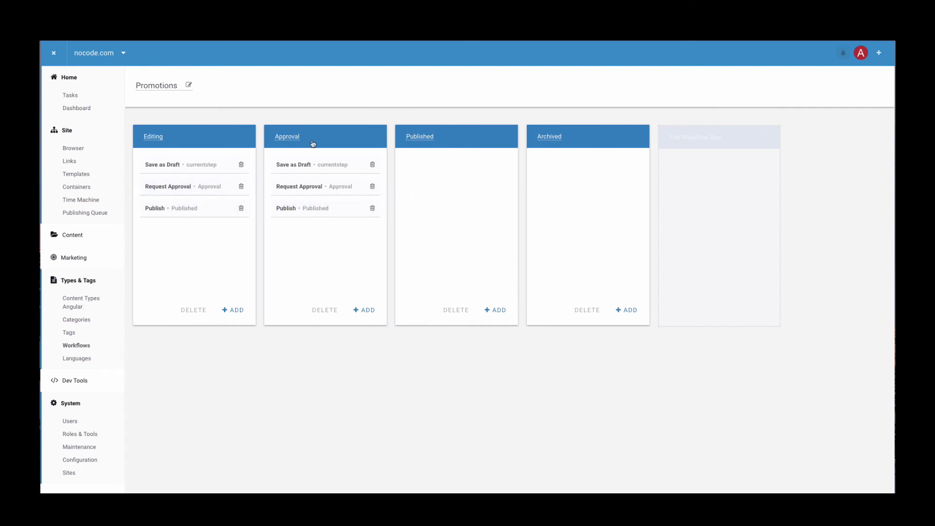
# Add an Unlock content sub-action to Request Approval, place it before Save Draft content, and save the action
pyautogui.click(202, 187)
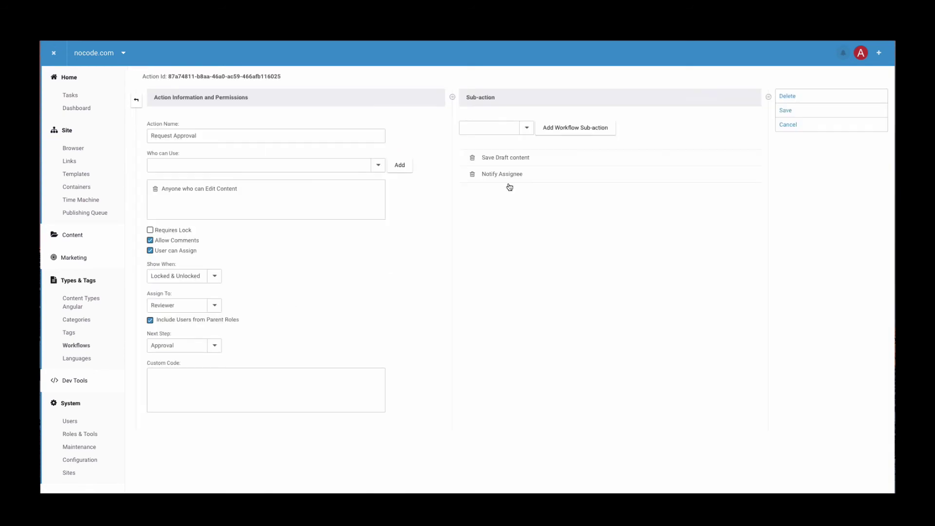
pyautogui.click(527, 128)
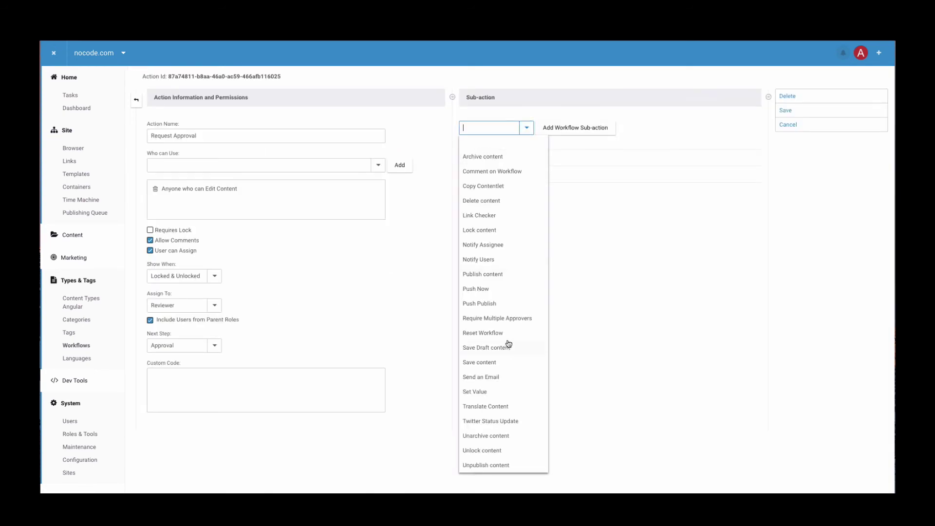
pyautogui.click(494, 450)
pyautogui.click(575, 127)
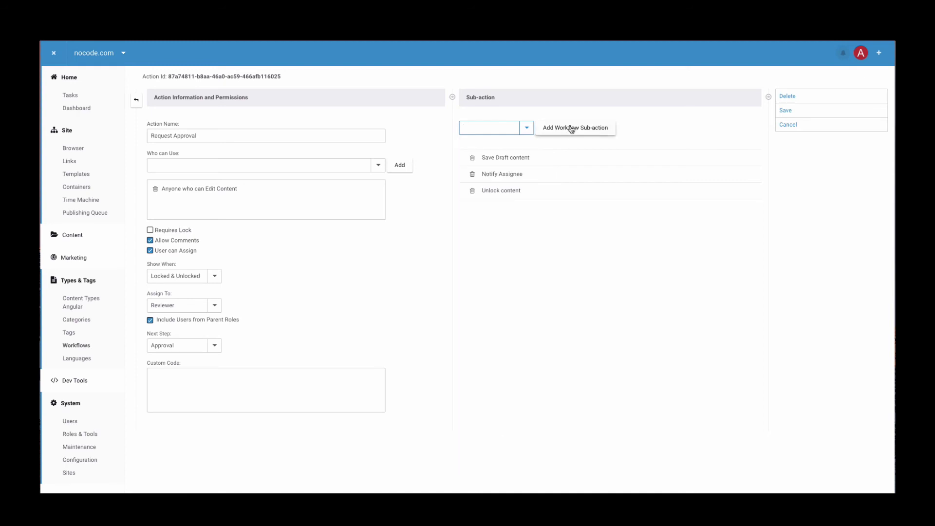
pyautogui.moveTo(502, 190); pyautogui.dragTo(507, 156)
pyautogui.click(785, 110)
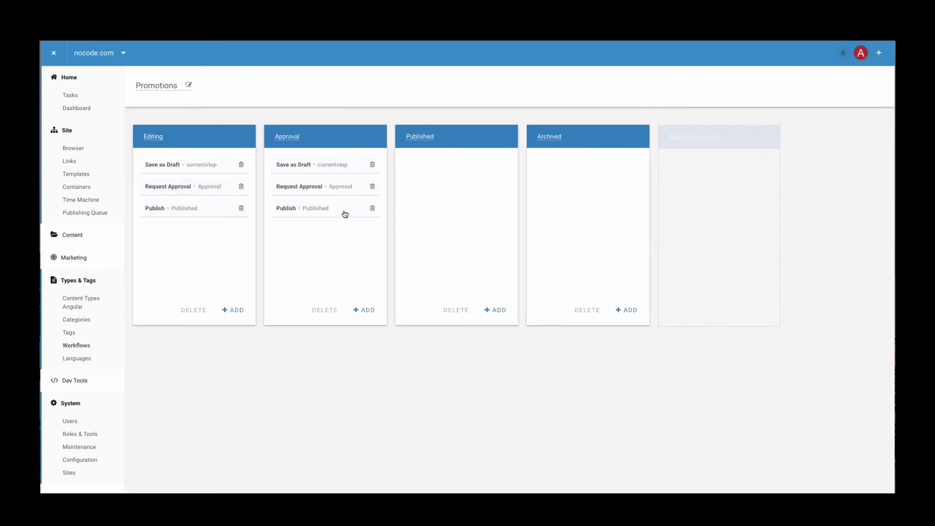
# Enable Resolve Task for the Published and Archived workflow steps, saving each one
pyautogui.click(427, 141)
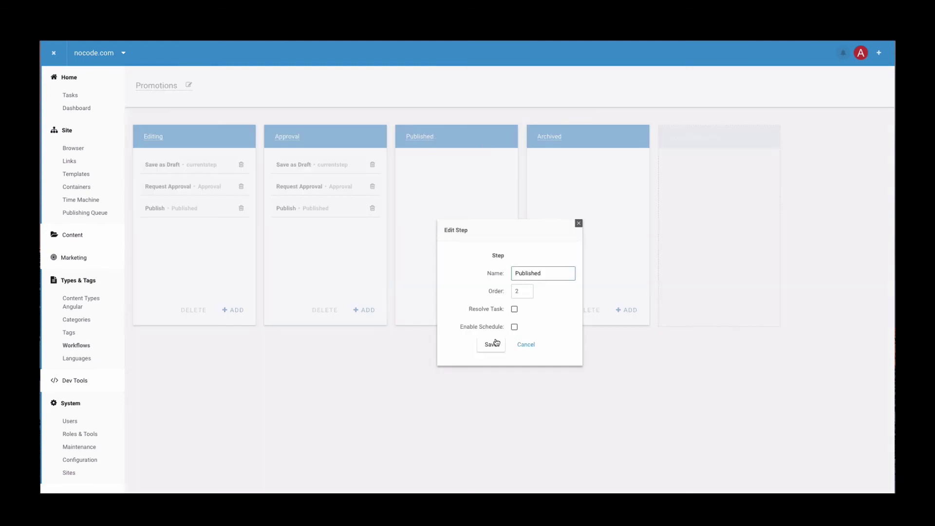
pyautogui.click(518, 311)
pyautogui.click(490, 353)
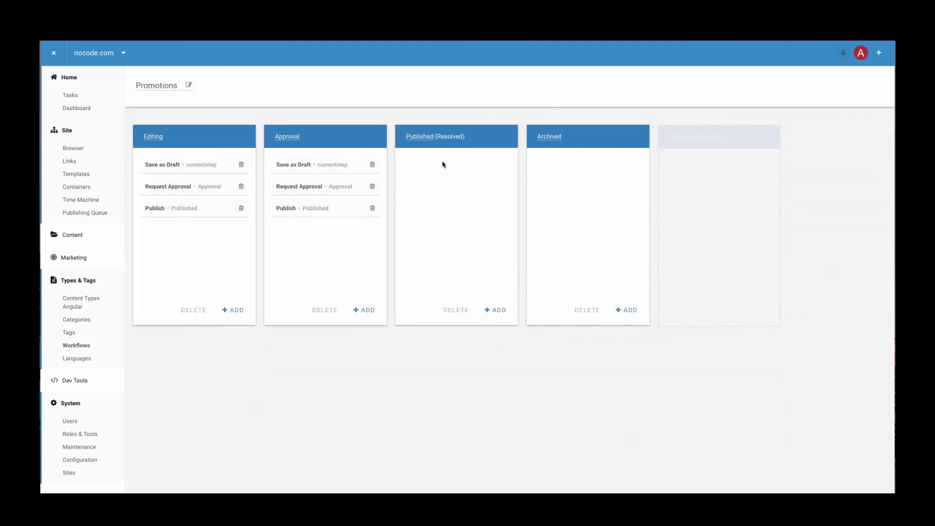
pyautogui.click(548, 138)
pyautogui.click(515, 312)
pyautogui.click(490, 349)
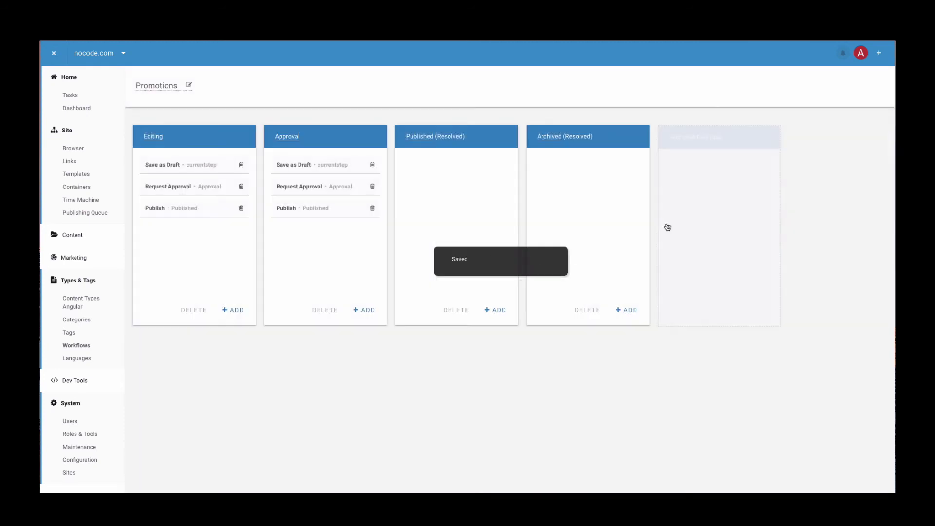
# Add a Return for Edits action to the Published step, usable by Anyone who can Publish Content
pyautogui.click(495, 310)
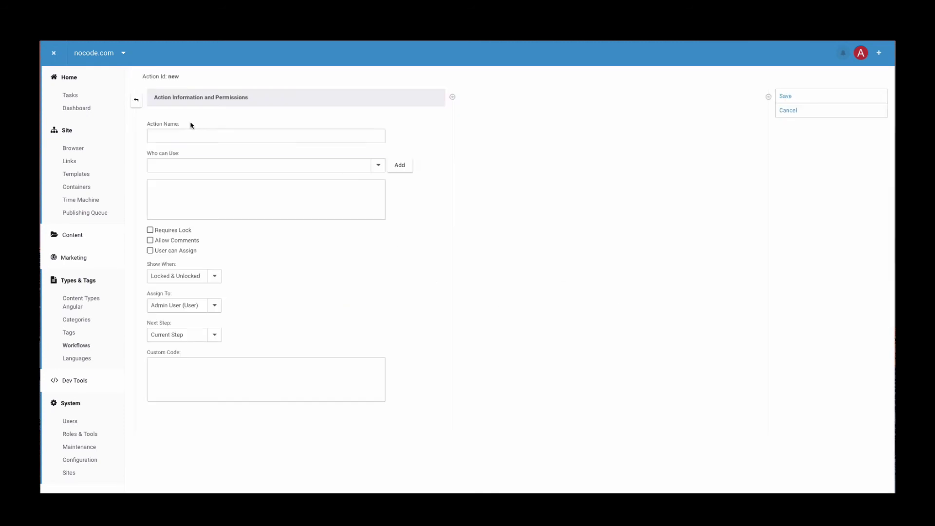
pyautogui.write('Return for Edits')
pyautogui.press('Return')
pyautogui.click(378, 165)
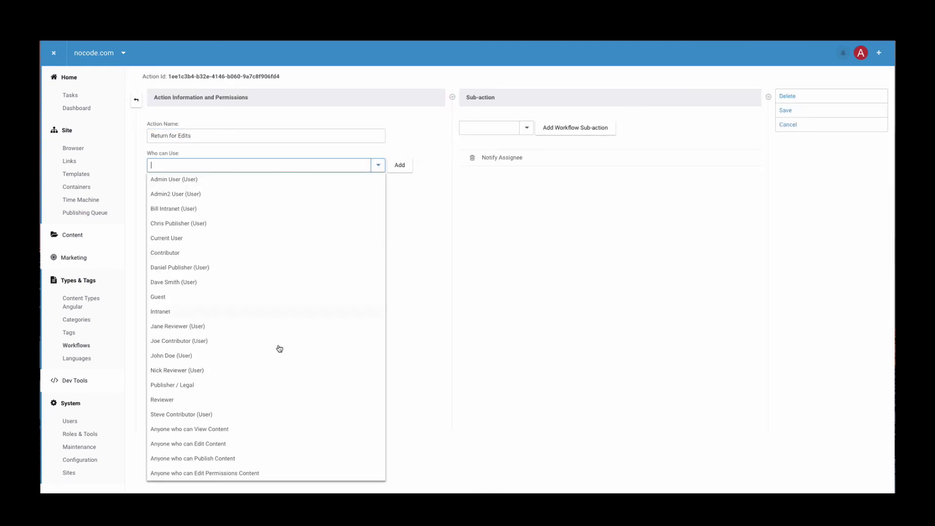
pyautogui.click(250, 453)
# Assign the Return for Edits action to Contributor and set its next step to Editing
pyautogui.click(214, 305)
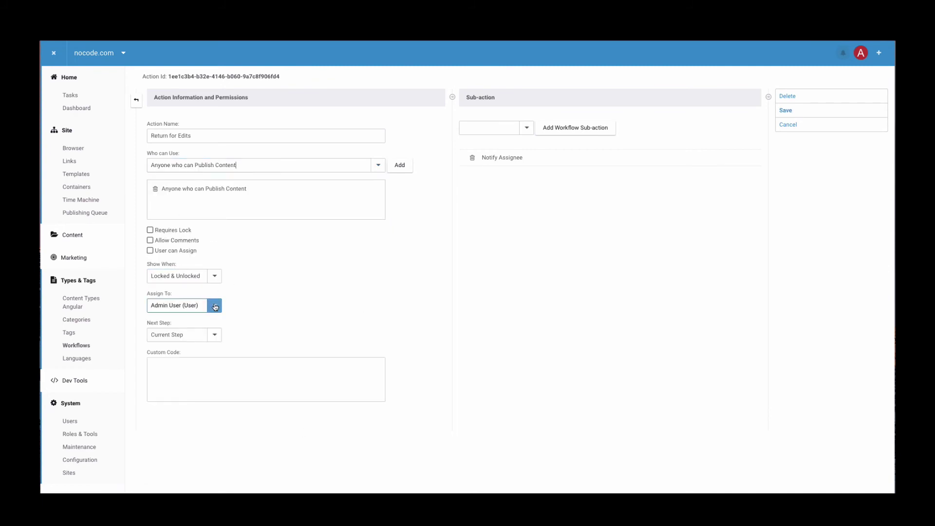
pyautogui.click(183, 155)
pyautogui.click(214, 334)
pyautogui.click(194, 364)
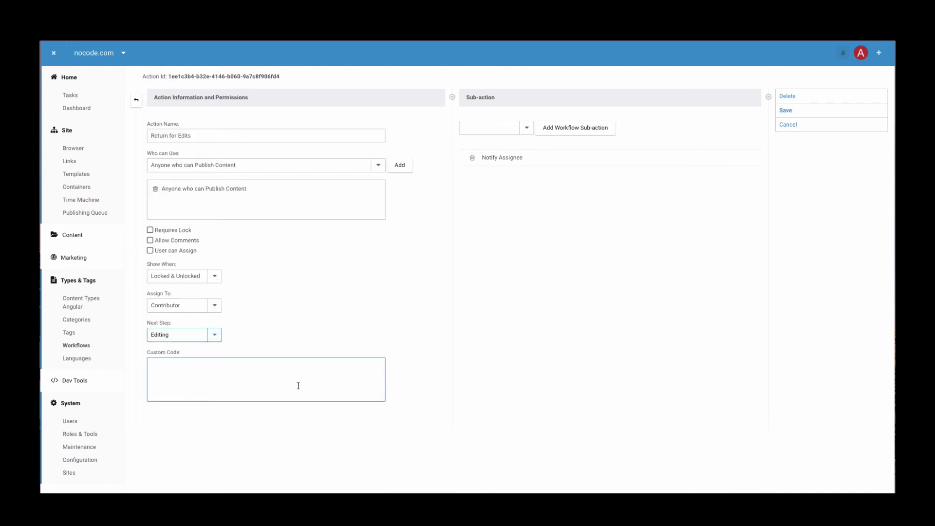
# Add Unpublish content and Unlock content sub-actions ahead of Notify Assignee, in that order, and save the Return for Edits action
pyautogui.click(524, 128)
pyautogui.click(481, 451)
pyautogui.click(526, 128)
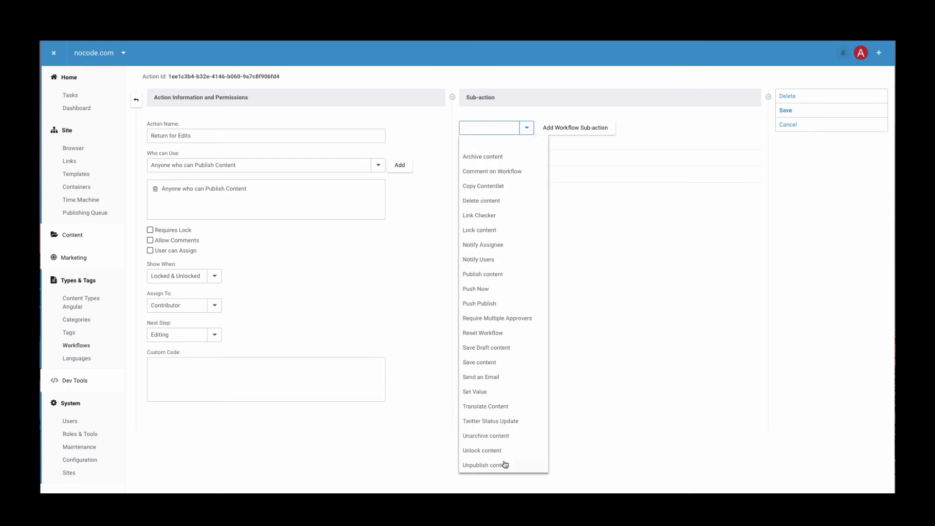
pyautogui.click(505, 464)
pyautogui.moveTo(501, 174); pyautogui.dragTo(540, 158)
pyautogui.moveTo(540, 194); pyautogui.dragTo(538, 159)
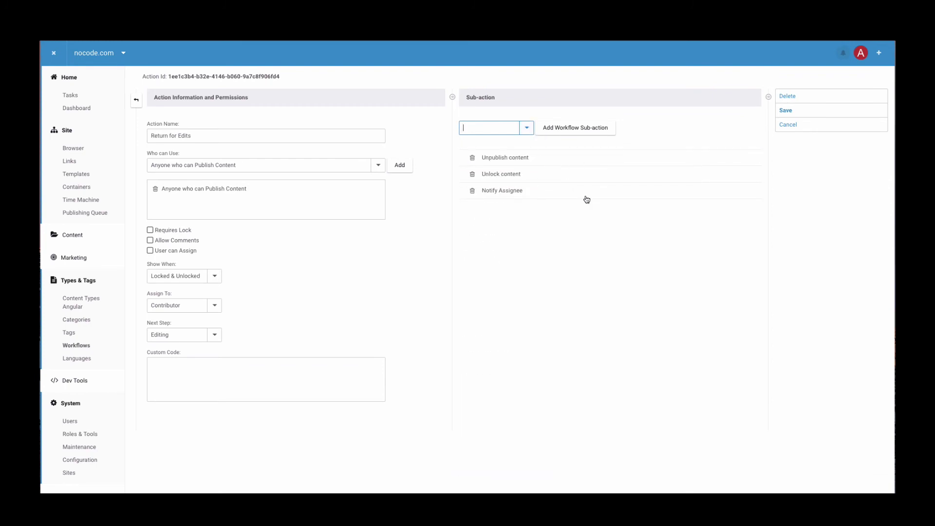
pyautogui.click(785, 110)
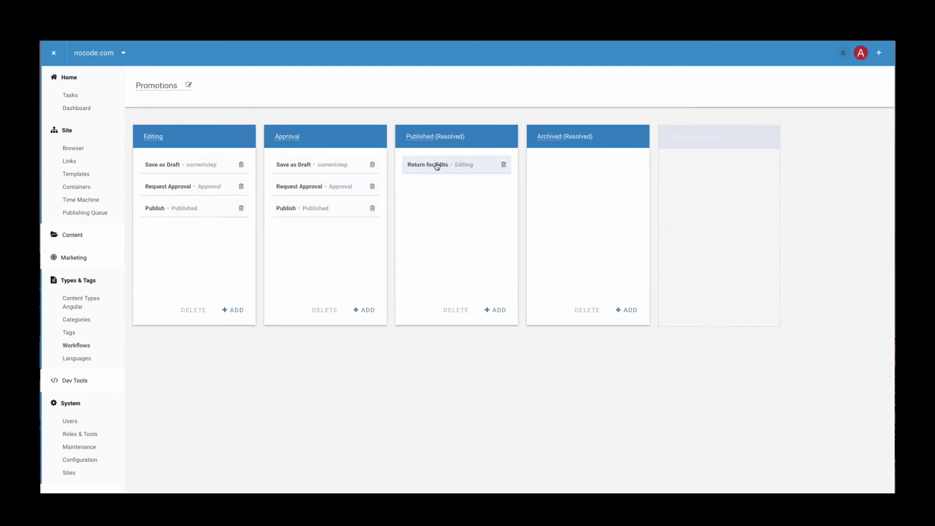
# Add an Archive action to the Published step, usable by Anyone who can Publish Content
pyautogui.click(495, 310)
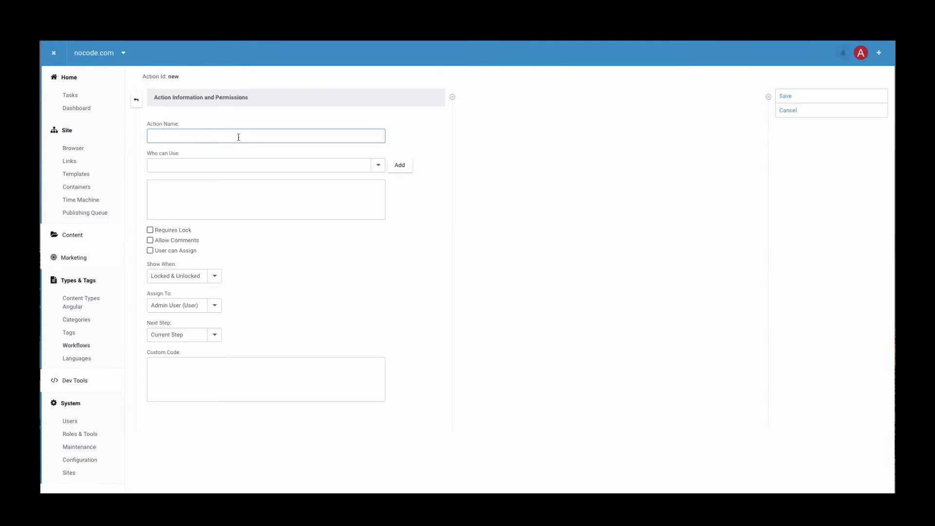
pyautogui.write('Archive')
pyautogui.click(377, 166)
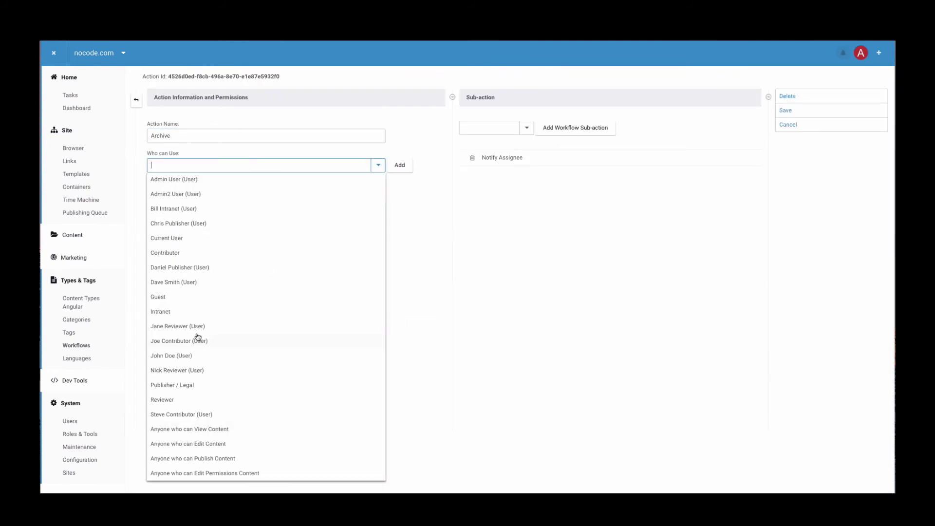
pyautogui.click(221, 456)
# Assign the Archive action to Current User and set its next step to Archived
pyautogui.click(212, 305)
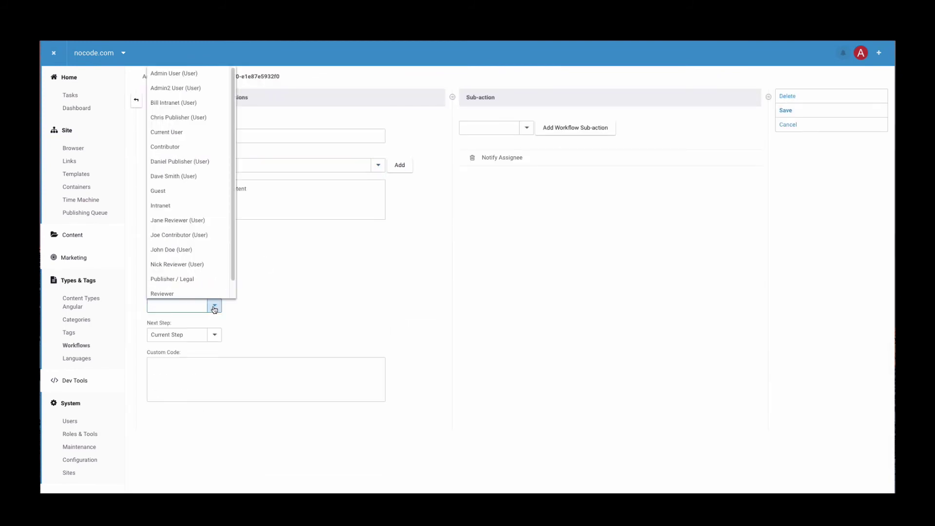
pyautogui.click(189, 155)
pyautogui.click(214, 334)
pyautogui.click(188, 408)
# Replace the Archive action's Notify Assignee sub-action with Unlock content and Archive content
pyautogui.click(472, 157)
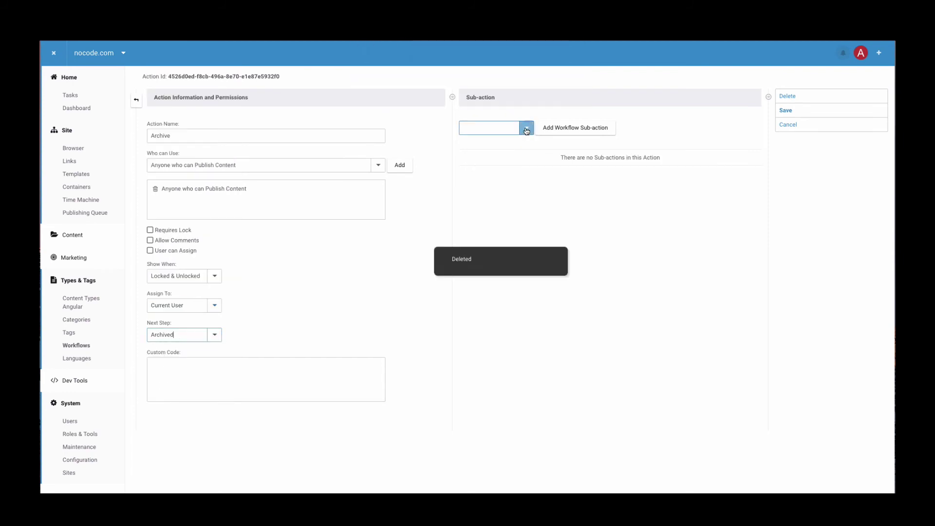
pyautogui.click(526, 128)
pyautogui.click(493, 448)
pyautogui.click(560, 127)
pyautogui.click(527, 128)
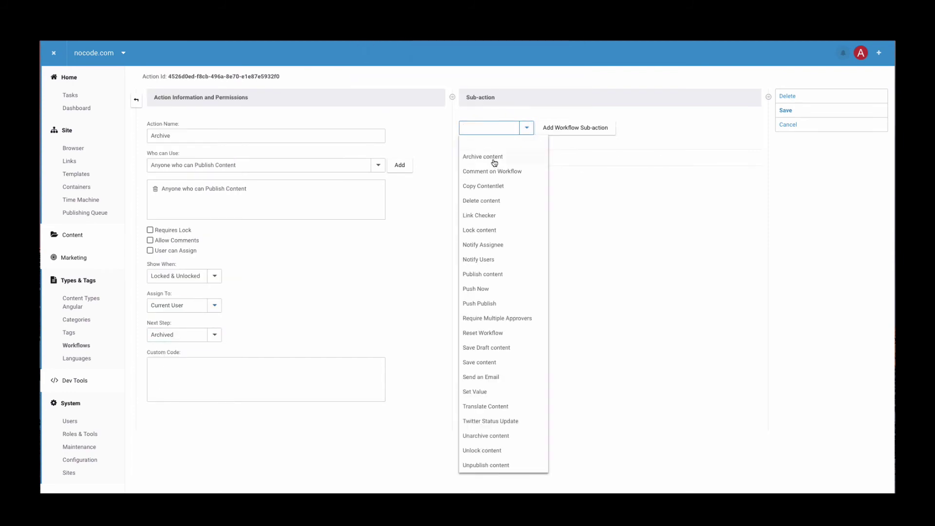
pyautogui.click(495, 156)
pyautogui.click(575, 127)
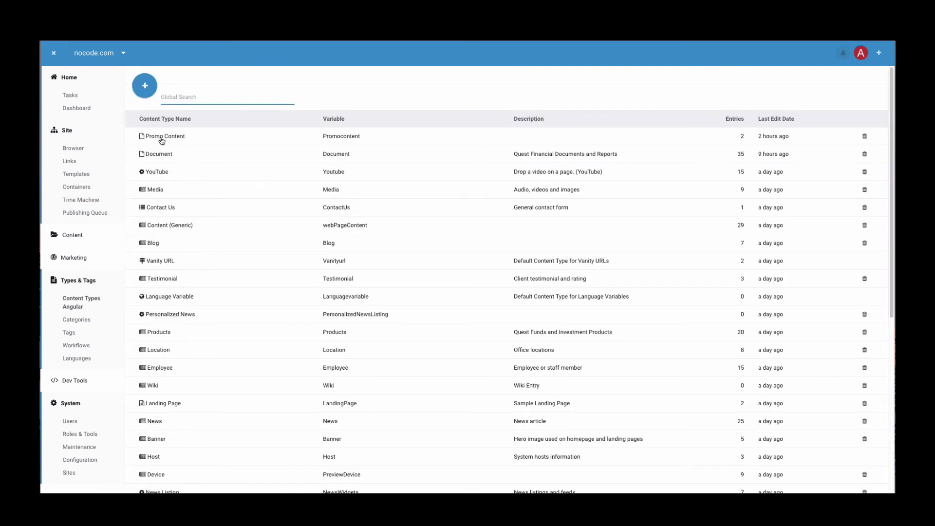
# Switch the Promo Content type's workflow from Default Scheme to Promotions, update it, and review the available workflow choices
pyautogui.click(162, 141)
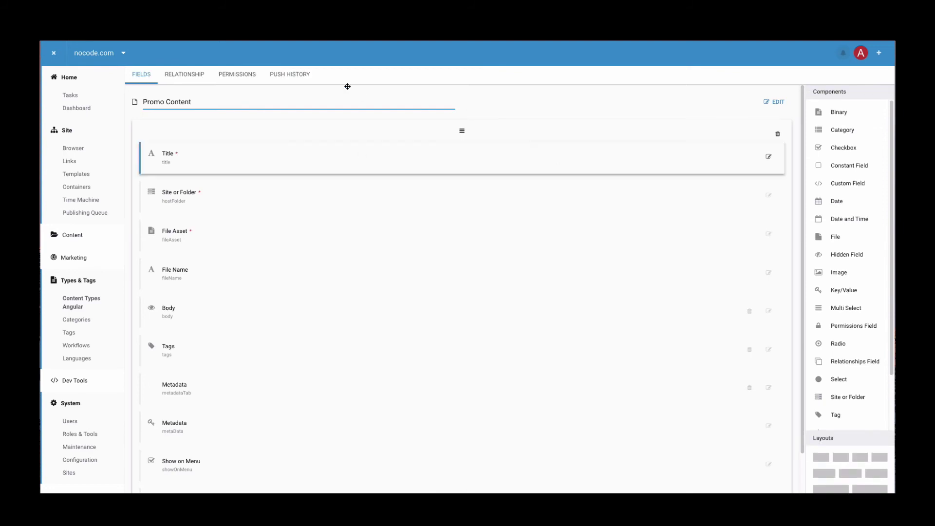
pyautogui.click(240, 100)
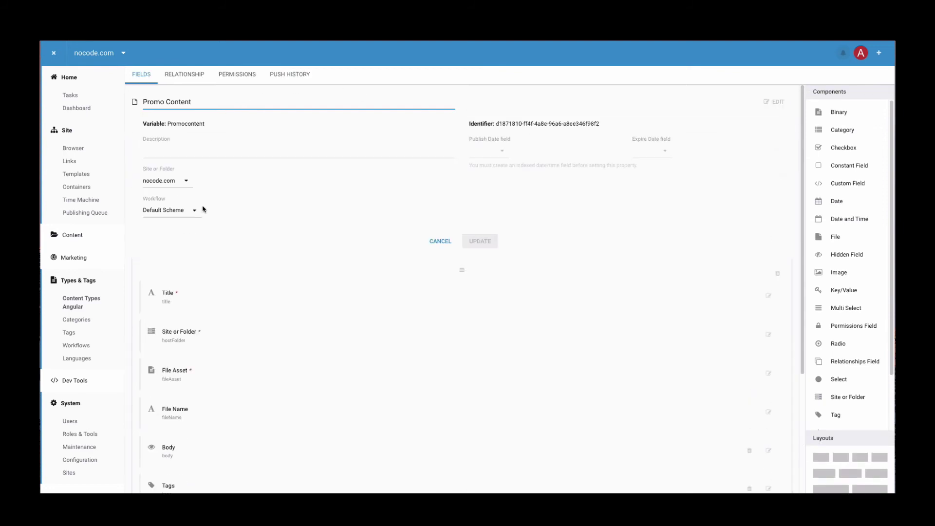
pyautogui.click(194, 210)
pyautogui.click(171, 252)
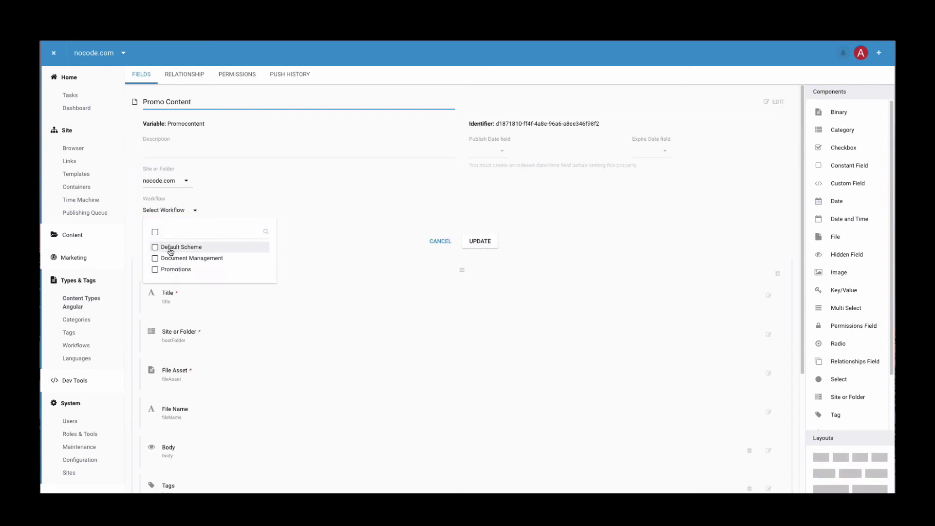
pyautogui.click(173, 270)
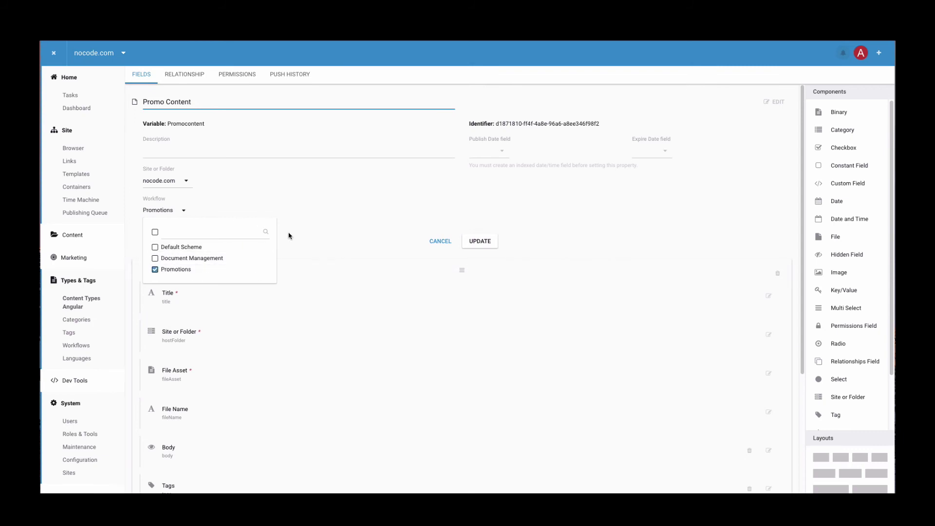
pyautogui.click(479, 241)
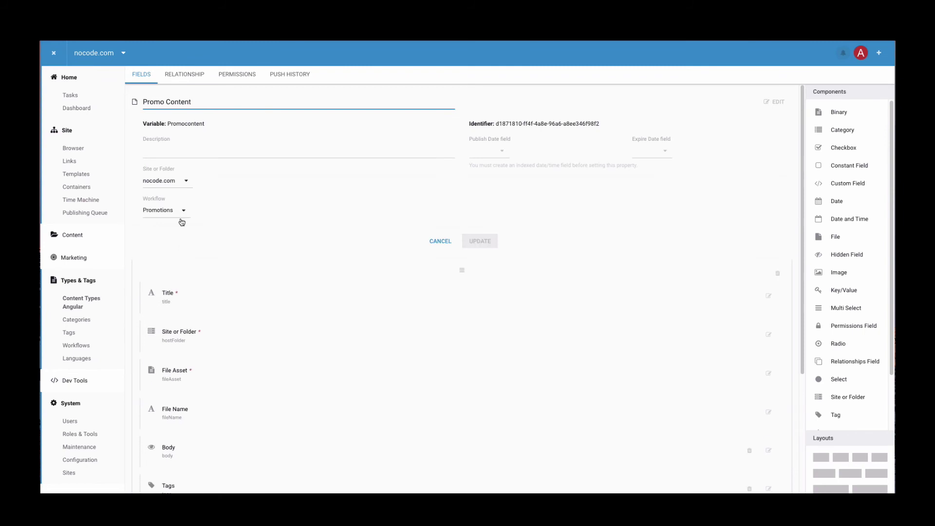
pyautogui.click(183, 211)
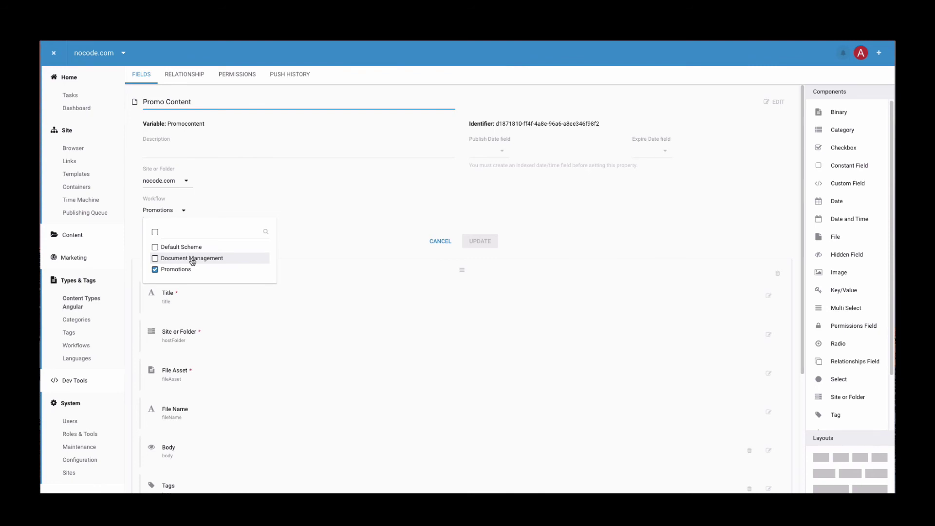
pyautogui.click(337, 215)
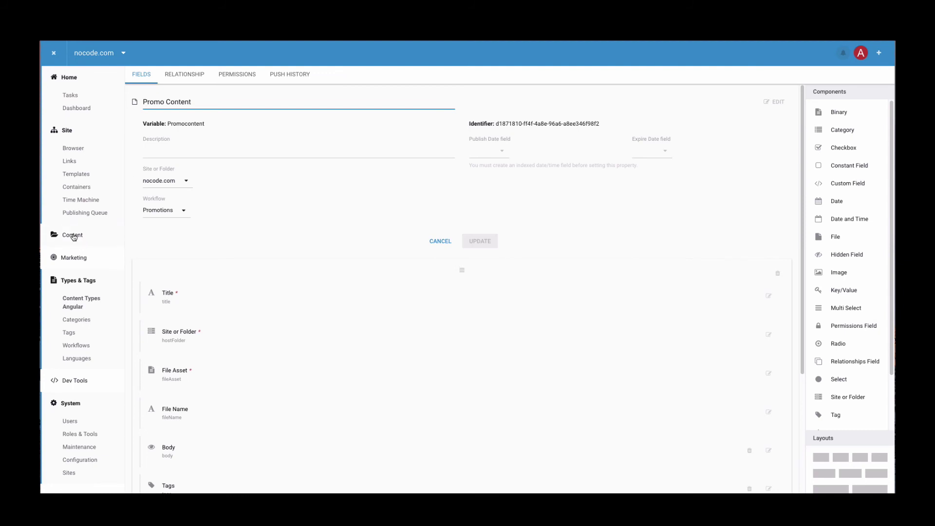
# Go to the content search and filter the list to the Promo Content type
pyautogui.click(73, 236)
pyautogui.click(72, 261)
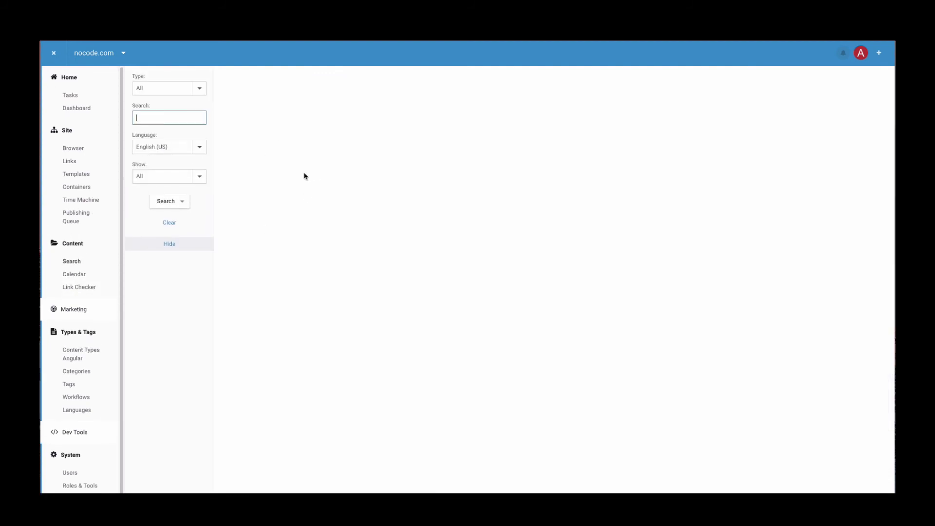
pyautogui.click(199, 88)
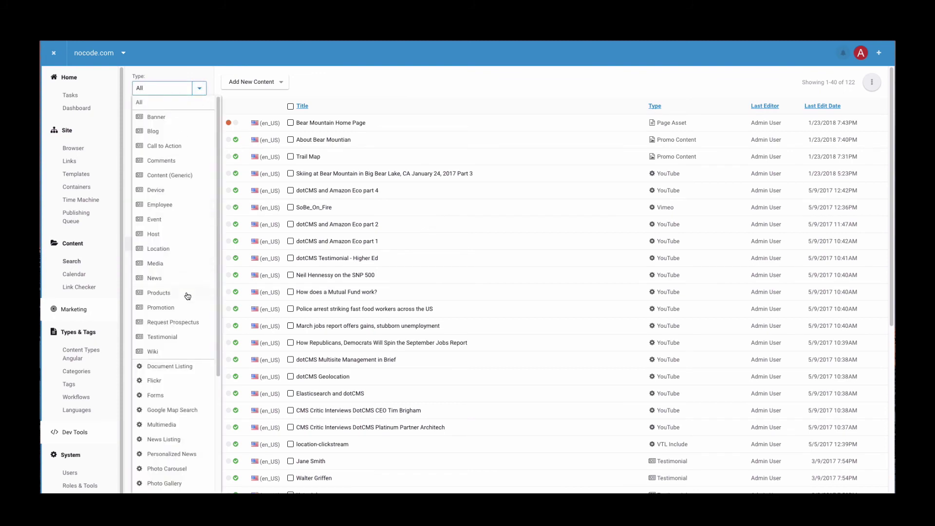
pyautogui.scroll(-4, 188, 297)
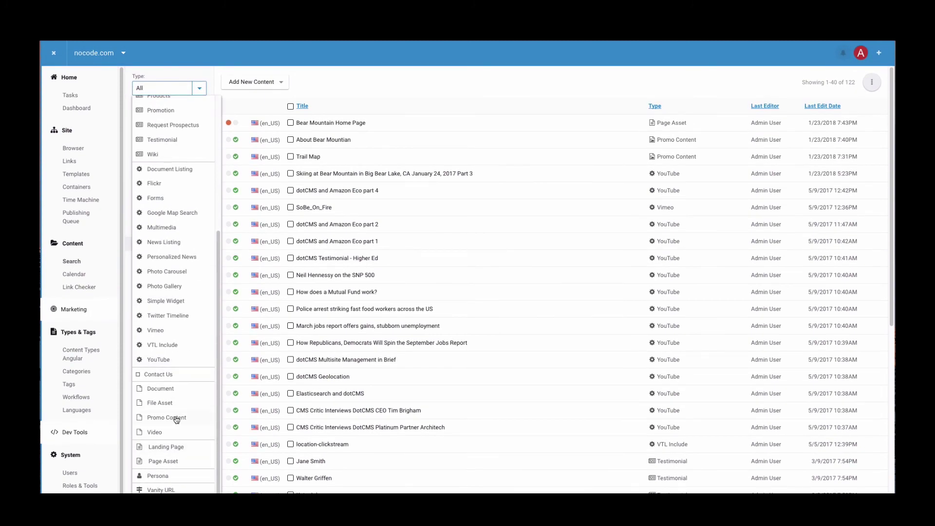
pyautogui.click(176, 418)
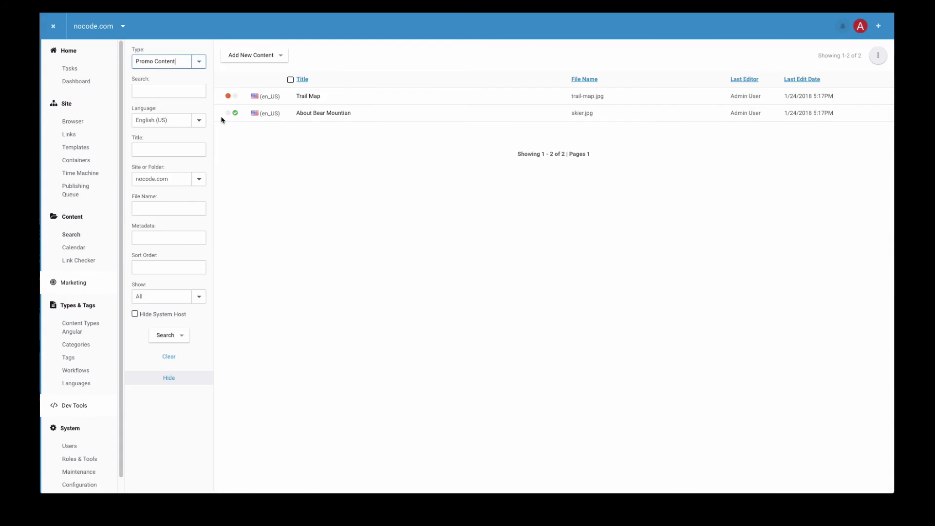
# Open the About Bear Mountian item, lock it for editing, and run Return for Edits on it
pyautogui.click(316, 114)
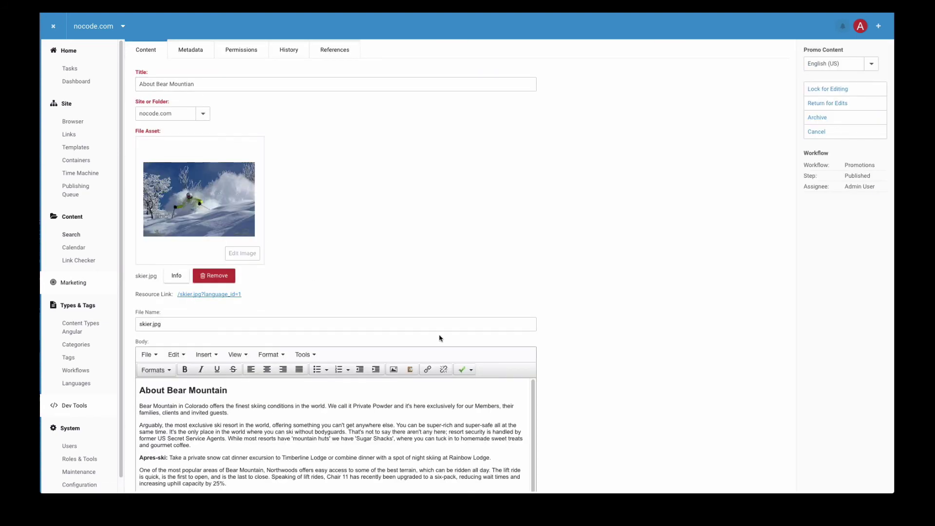
pyautogui.click(833, 92)
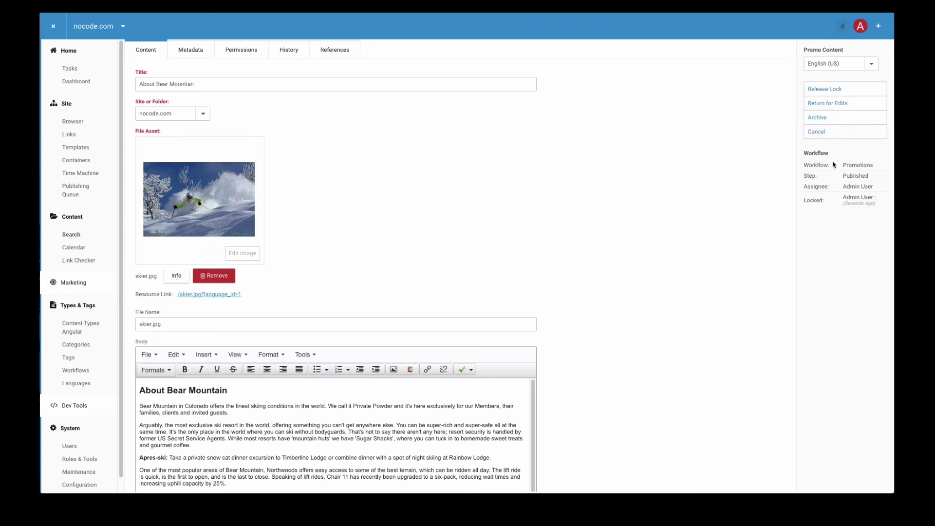
pyautogui.click(841, 106)
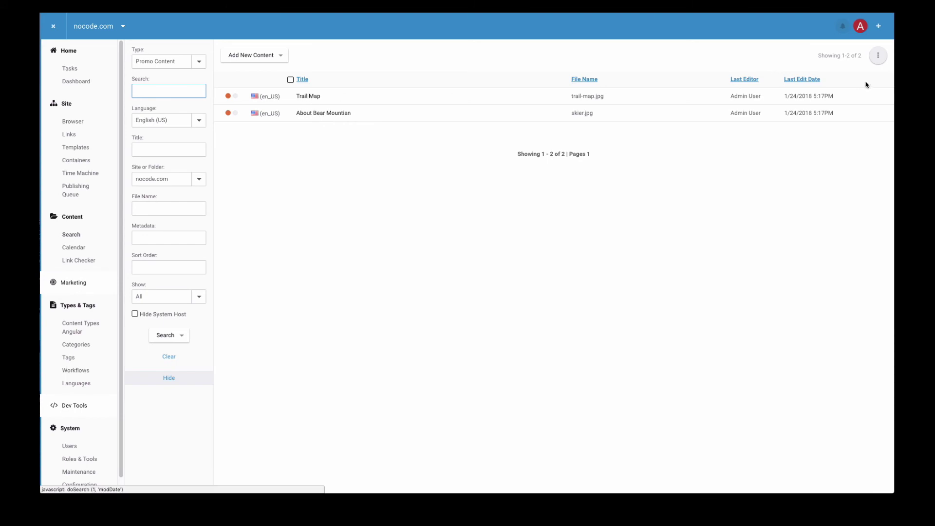
# Use Login As to switch from the admin account to the demo contributor account
pyautogui.click(860, 26)
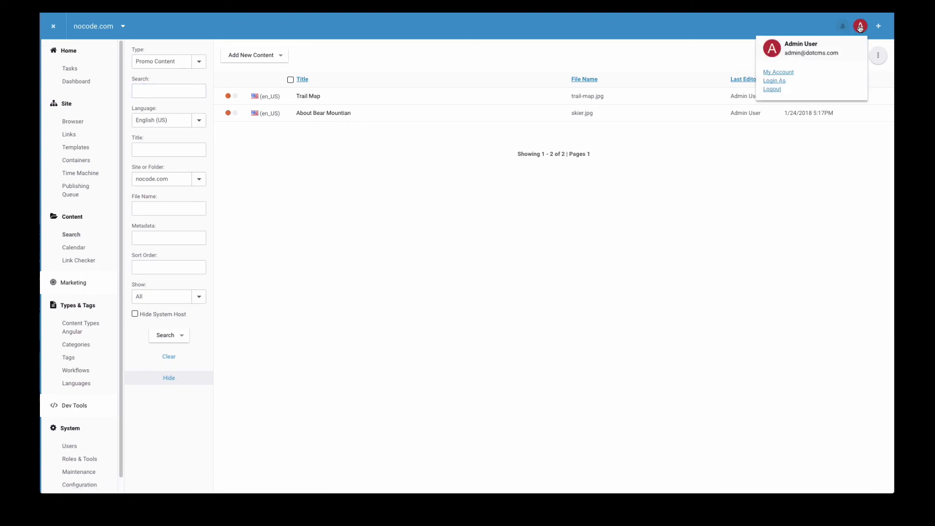
pyautogui.click(774, 81)
pyautogui.click(494, 253)
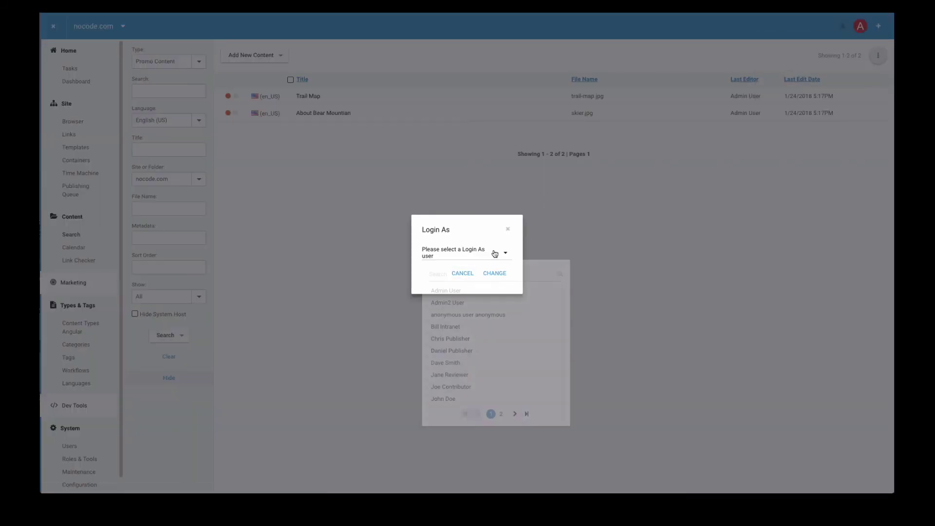
pyautogui.click(451, 387)
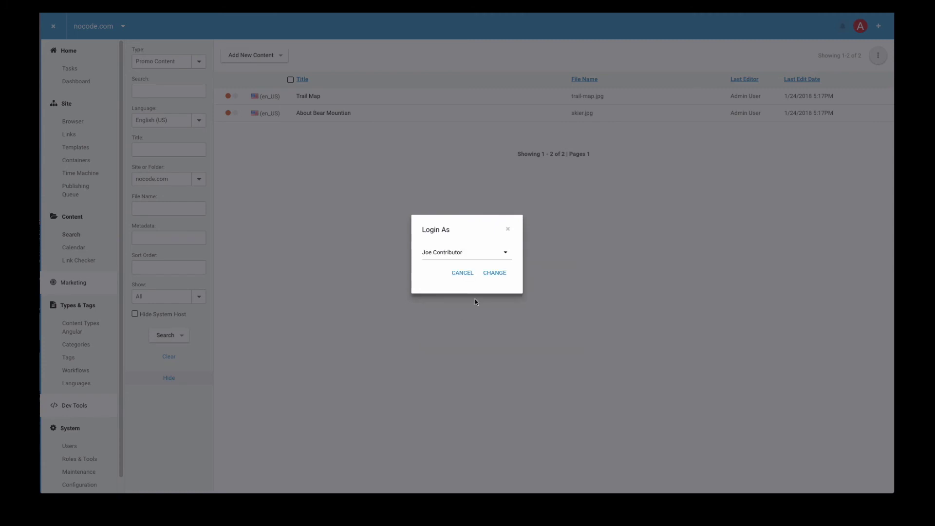
pyautogui.click(495, 273)
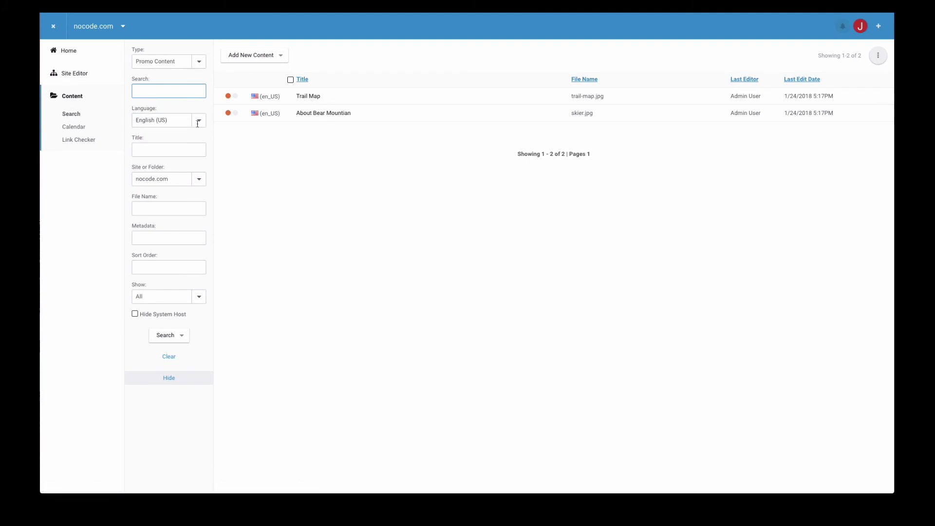
# Check the content types available to the contributor and open the About Bear Mountian item for editing
pyautogui.click(76, 74)
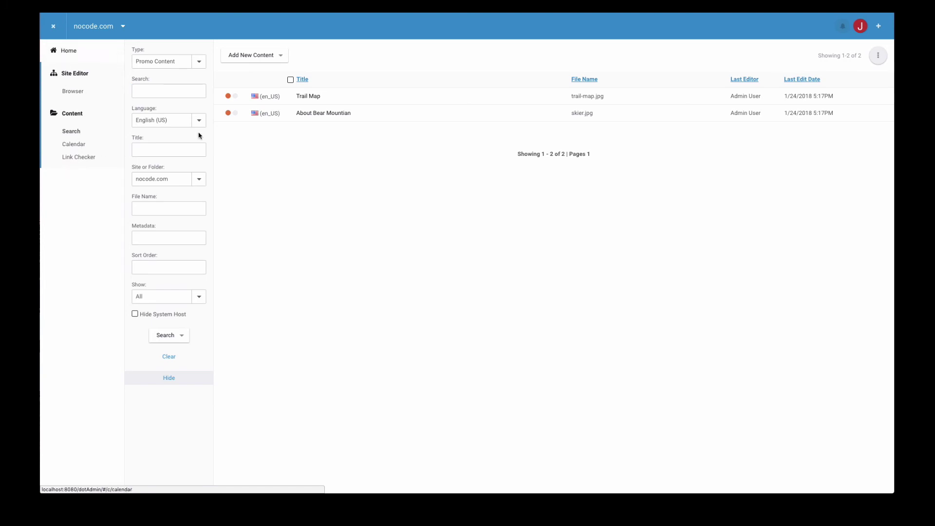
pyautogui.click(201, 62)
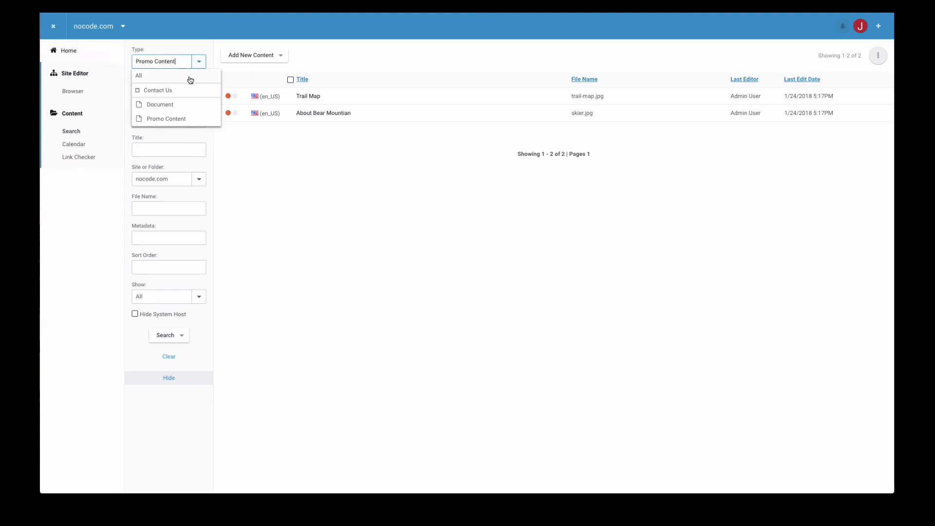
pyautogui.click(372, 160)
pyautogui.rightClick(315, 113)
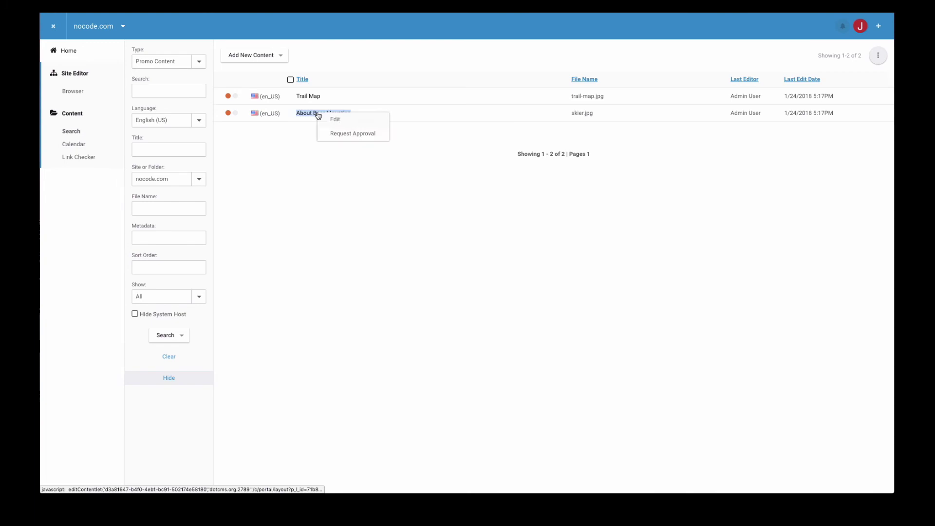
pyautogui.click(342, 121)
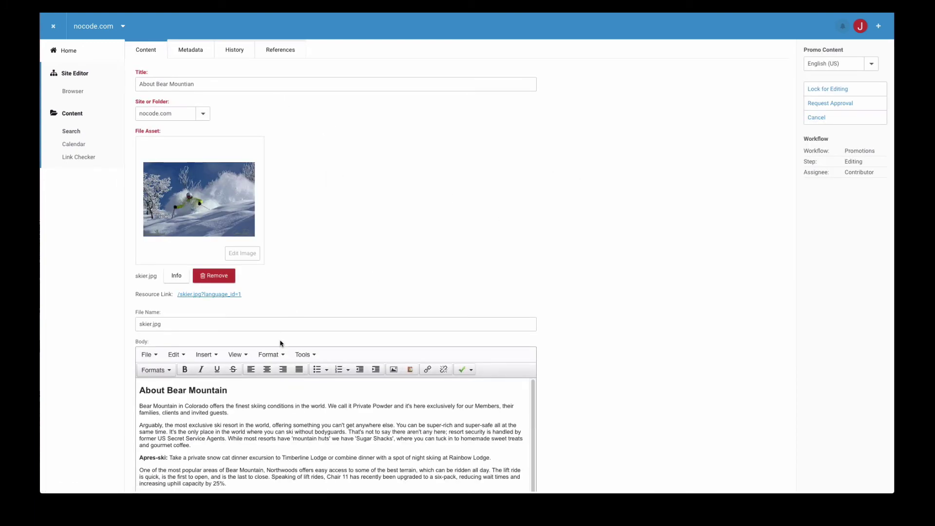
# Lock the item for editing and extend the body heading to "About Bear Mountain Today"
pyautogui.click(221, 325)
pyautogui.click(244, 391)
pyautogui.write('Today')
pyautogui.click(833, 90)
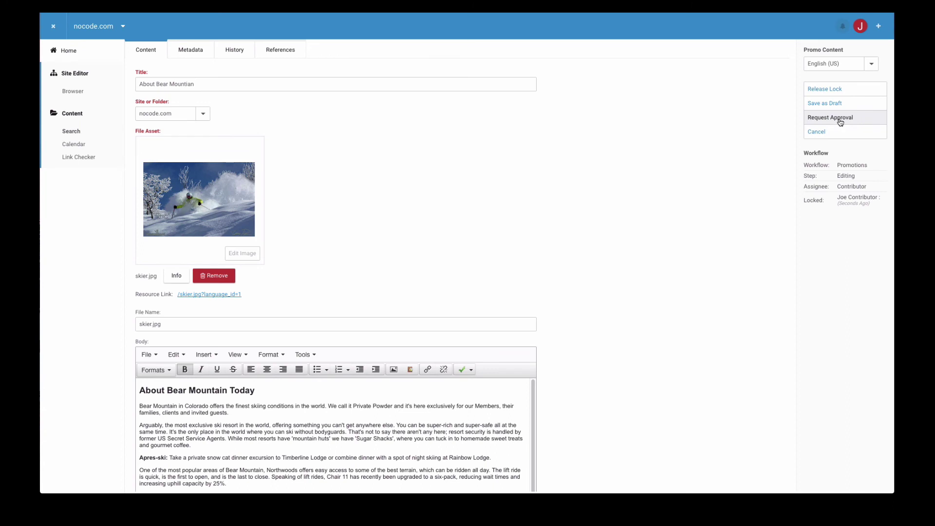
# Run Request Approval on the item with the comment "Please review and Approve" and assign it to Reviewer
pyautogui.click(839, 120)
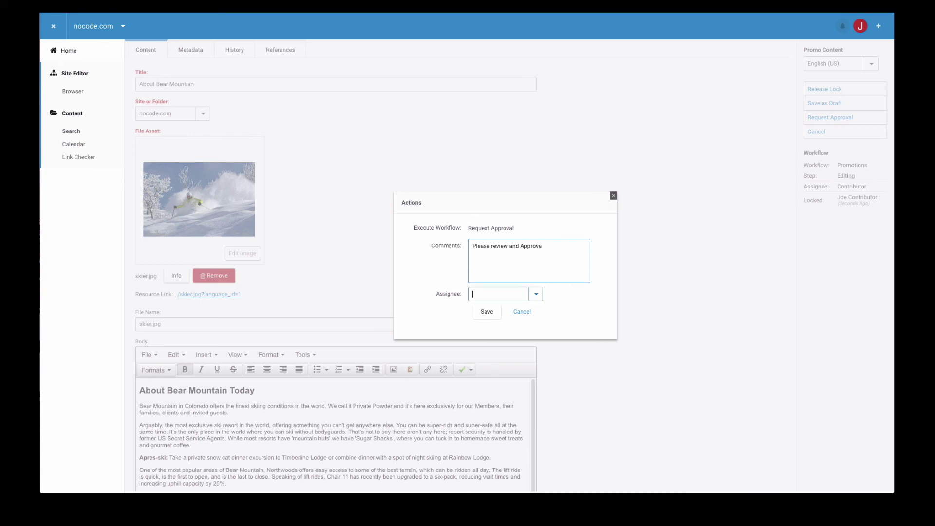
pyautogui.click(537, 295)
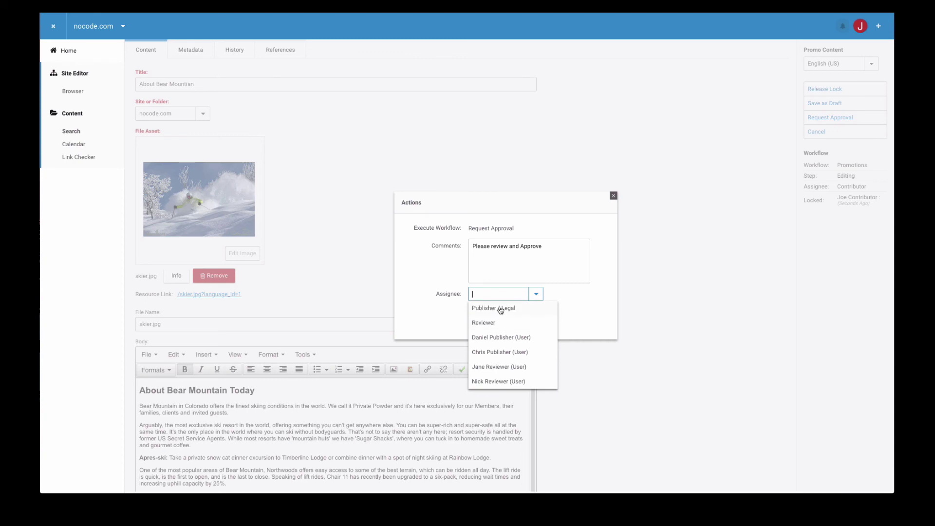
pyautogui.click(490, 323)
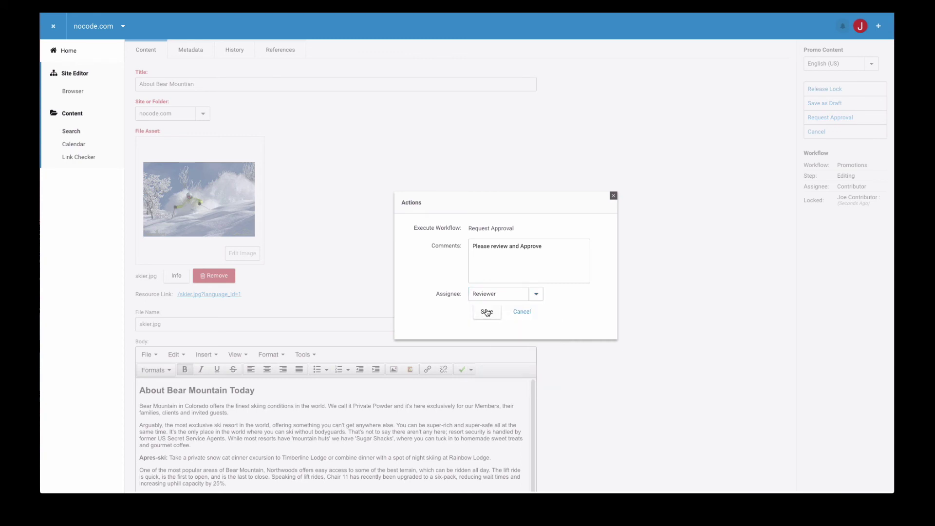
pyautogui.click(486, 312)
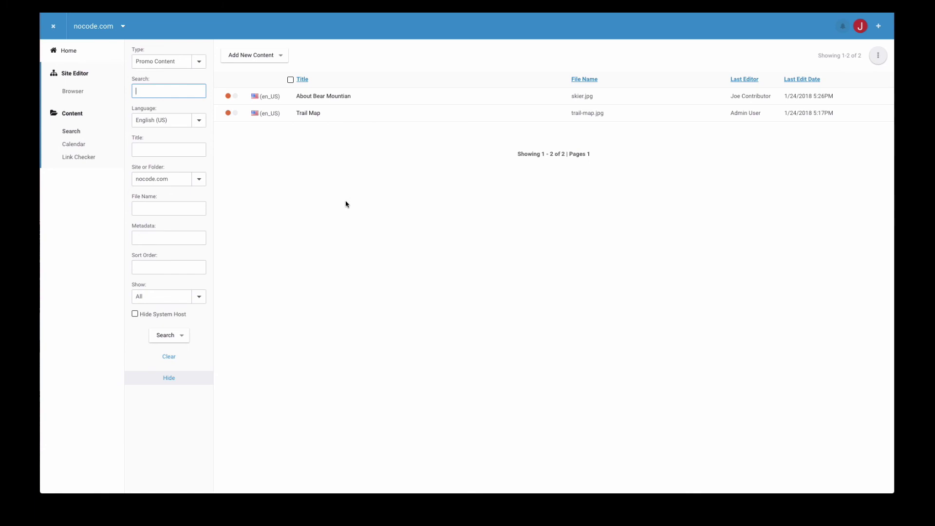
# End the Login As session to return from the contributor account to the admin account
pyautogui.click(859, 29)
pyautogui.click(860, 31)
pyautogui.click(778, 74)
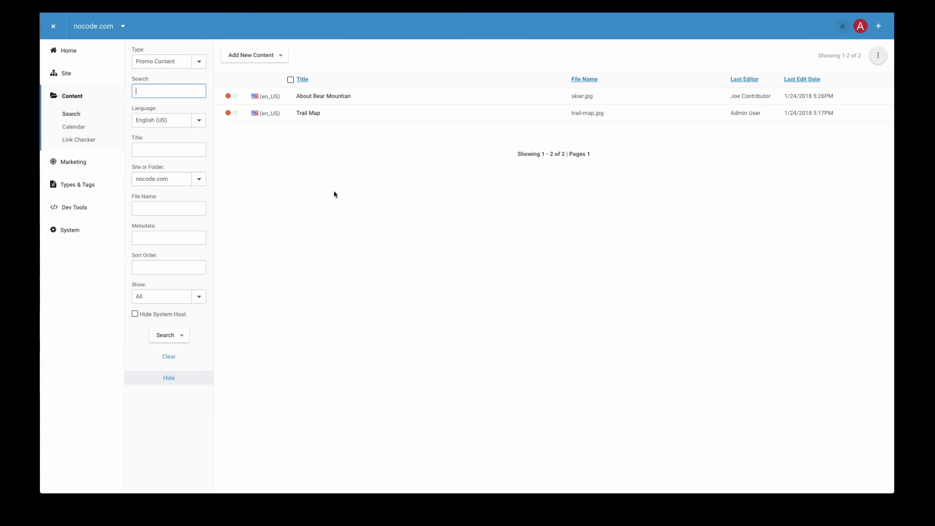
# Open the Promotions workflow and add an action named Request Translation to the Approval step
pyautogui.click(74, 207)
pyautogui.click(78, 186)
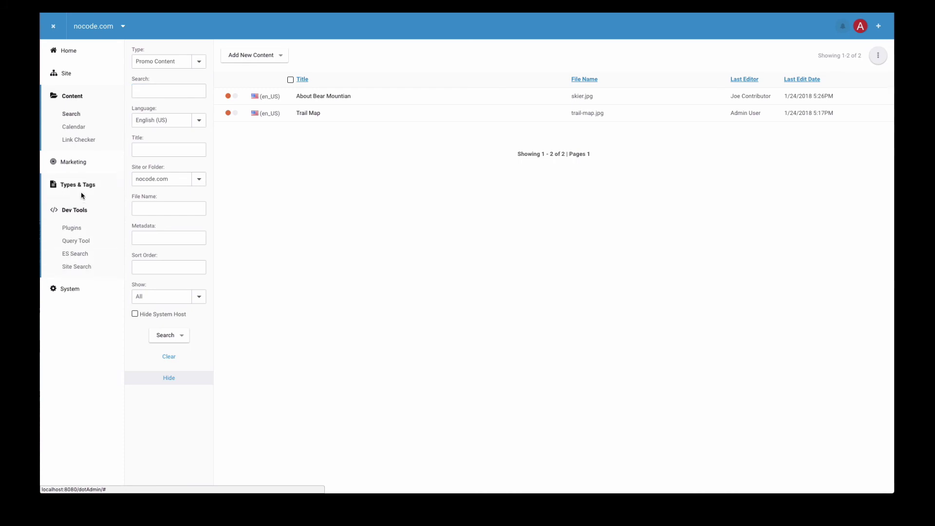
pyautogui.click(76, 250)
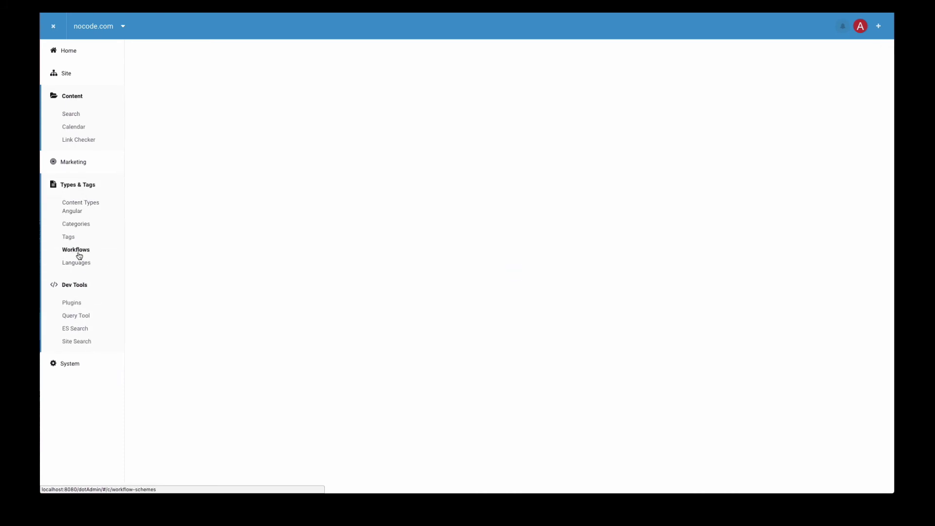
pyautogui.click(580, 195)
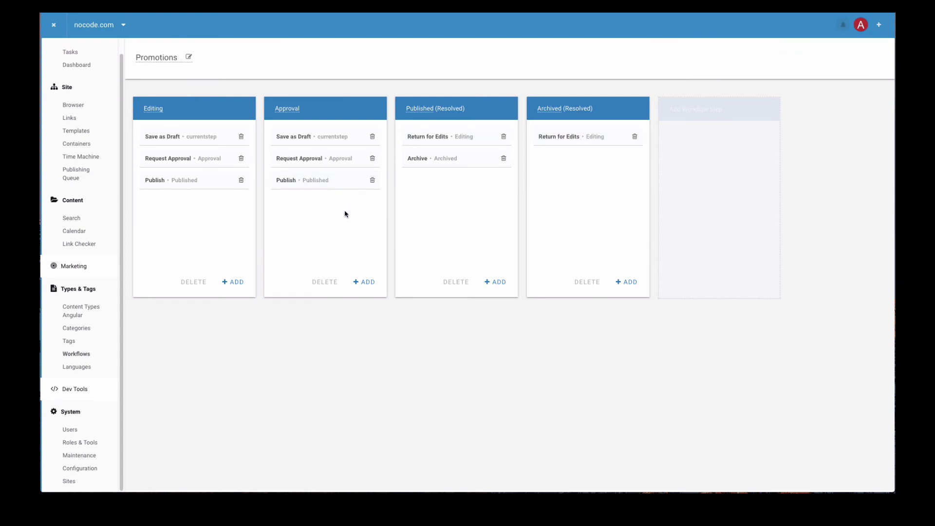
pyautogui.click(365, 282)
pyautogui.click(231, 114)
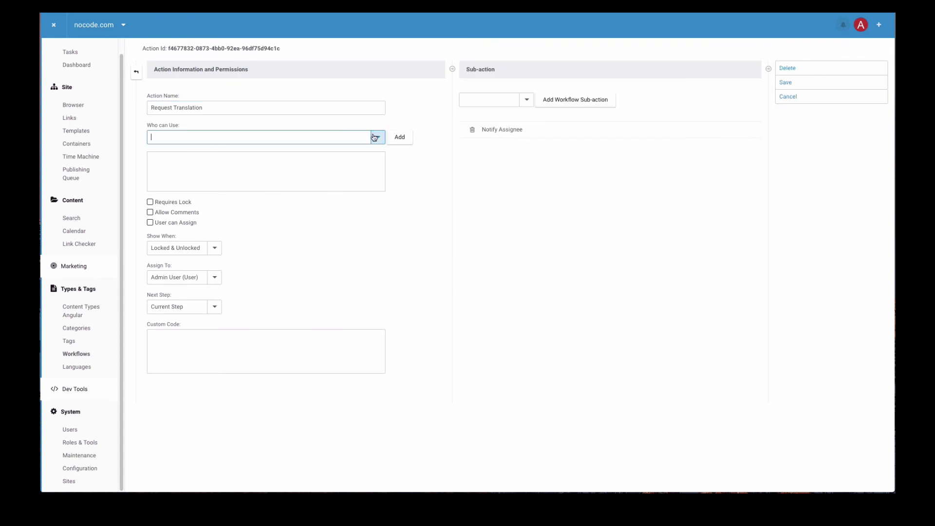
# Allow Anyone who can Publish Content to use the Request Translation action and assign it to Current User
pyautogui.click(377, 137)
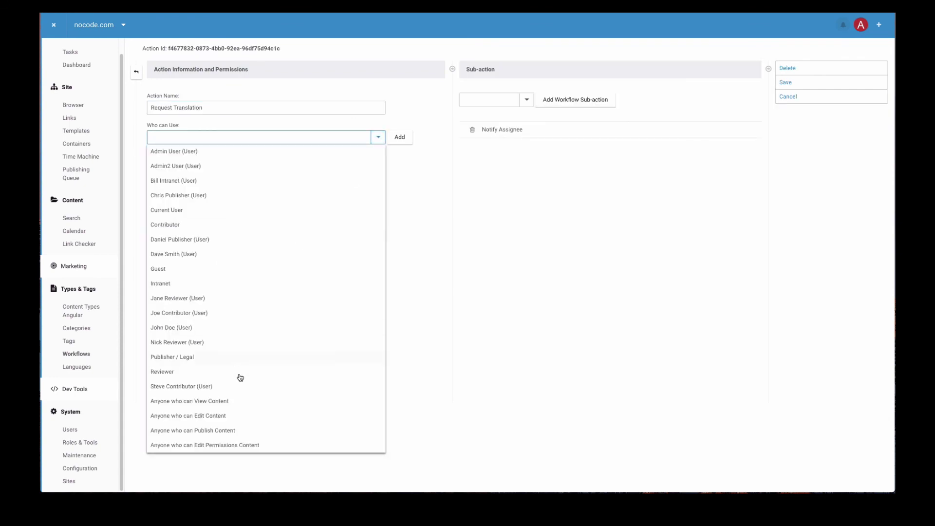
pyautogui.click(239, 430)
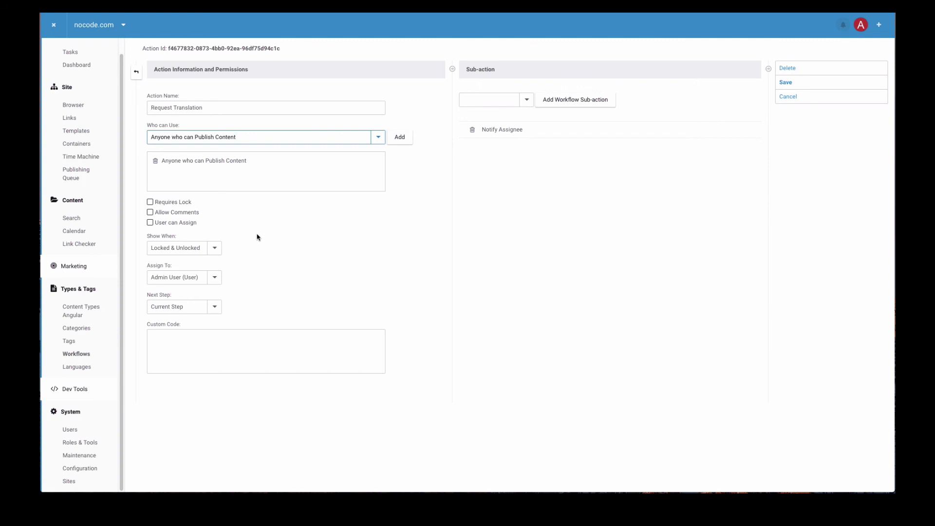
pyautogui.click(215, 277)
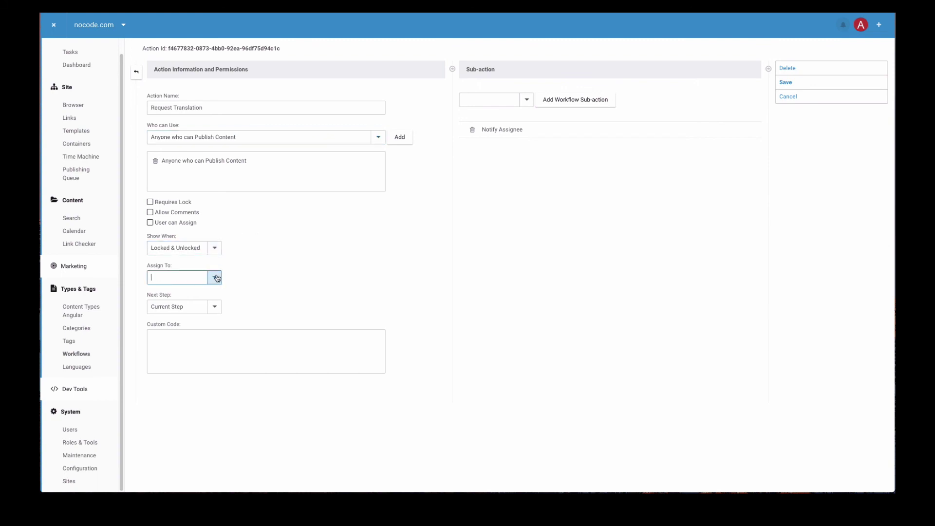
pyautogui.click(191, 103)
# Remove the Notify Assignee sub-action from Request Translation and add the Translate Content sub-action
pyautogui.click(471, 130)
pyautogui.click(554, 59)
pyautogui.click(526, 100)
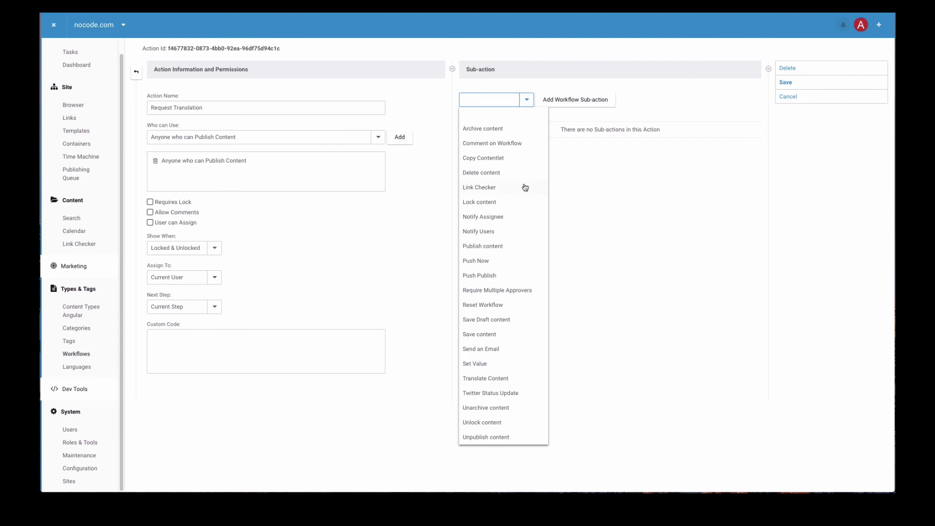
pyautogui.click(507, 380)
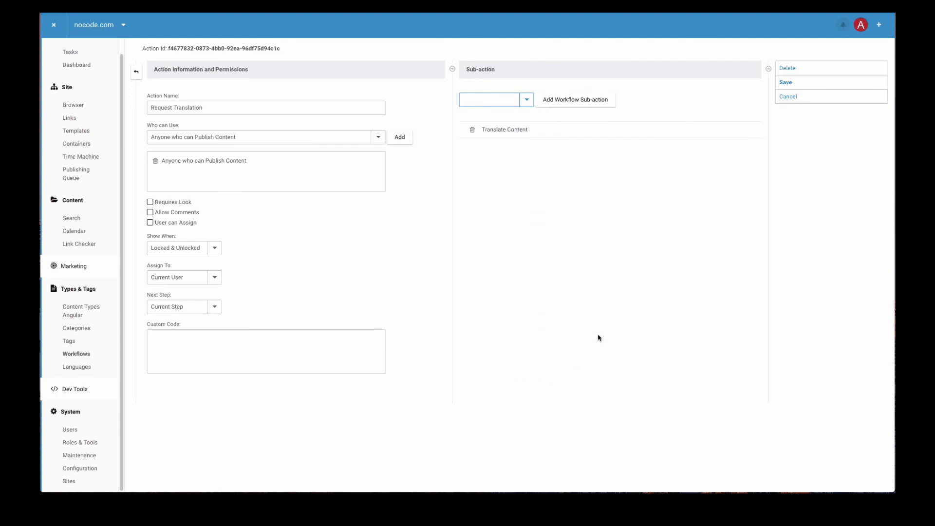
# Review the Translate Content sub-action's target language, field types, ignored fields and service API key parameters and save them
pyautogui.click(460, 135)
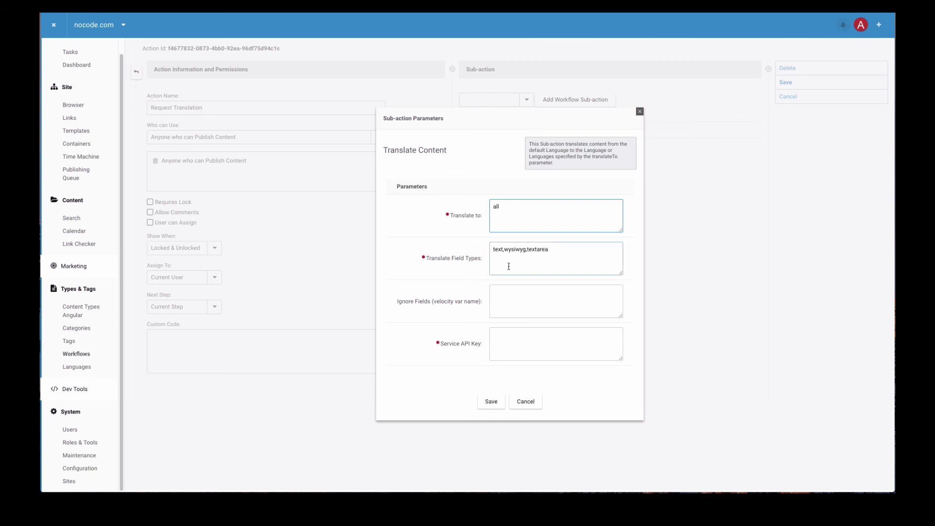
pyautogui.moveTo(556, 250); pyautogui.dragTo(479, 248)
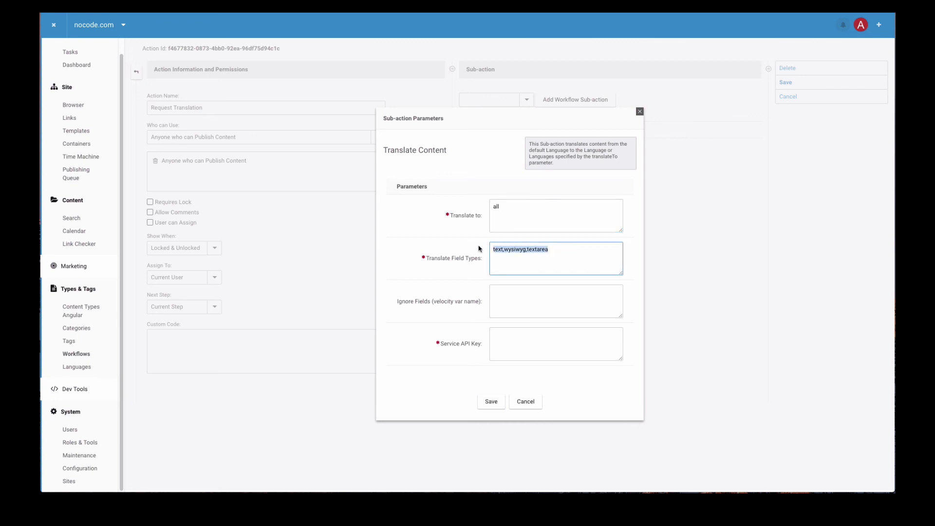
pyautogui.click(513, 305)
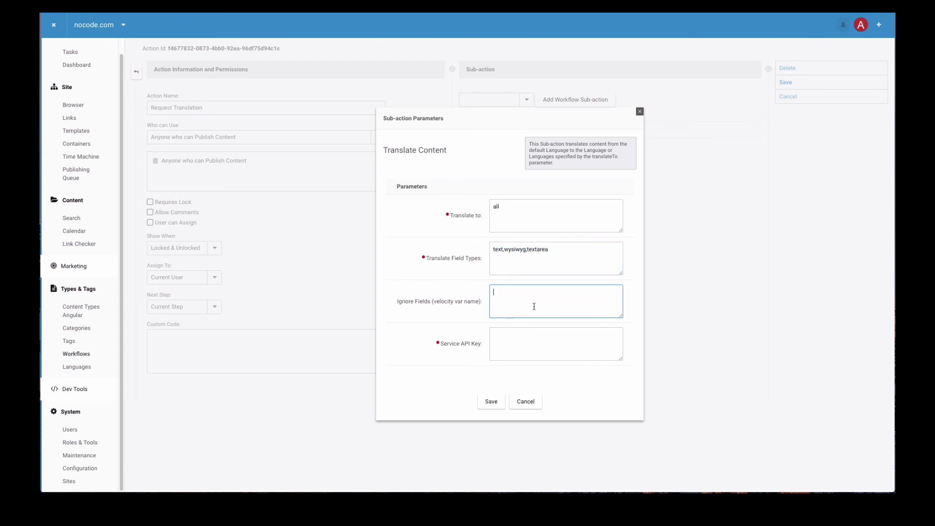
pyautogui.click(534, 337)
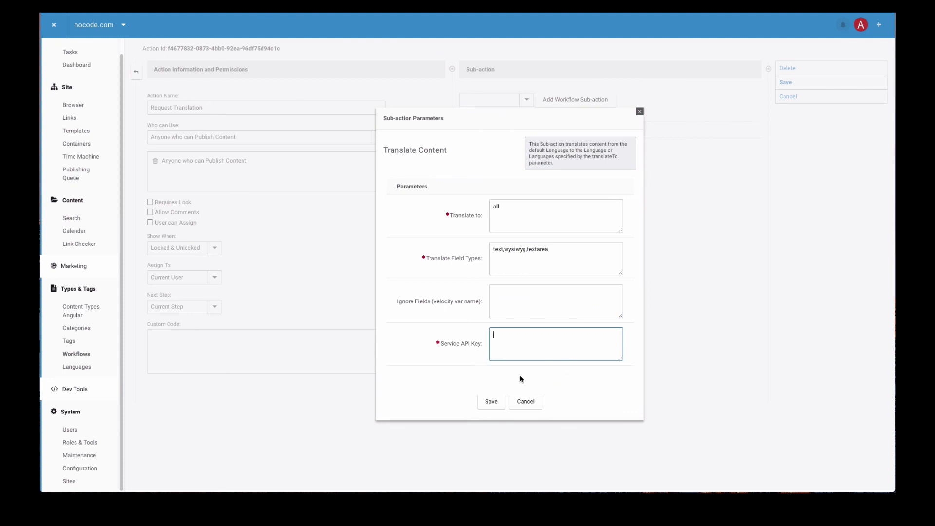
pyautogui.click(492, 402)
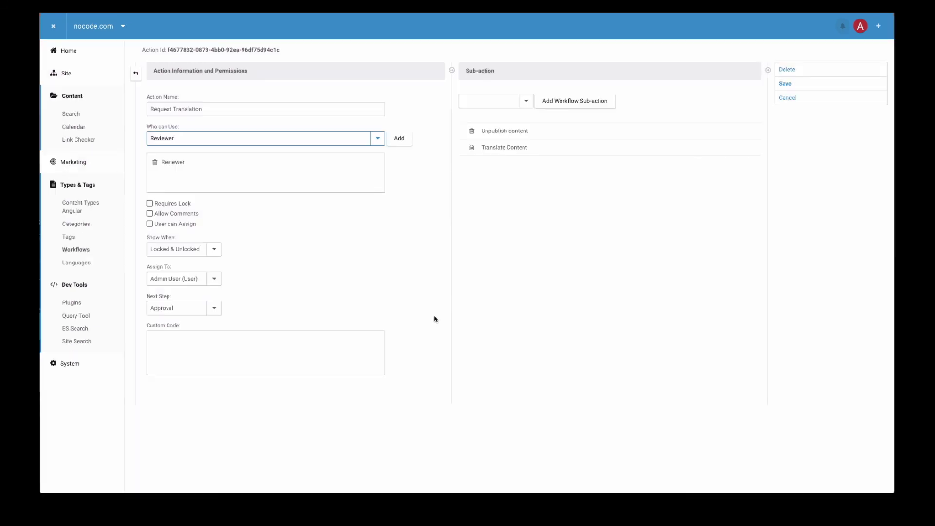
# Save the Request Translation action and copy it from the Approval step to the Editing step
pyautogui.click(807, 84)
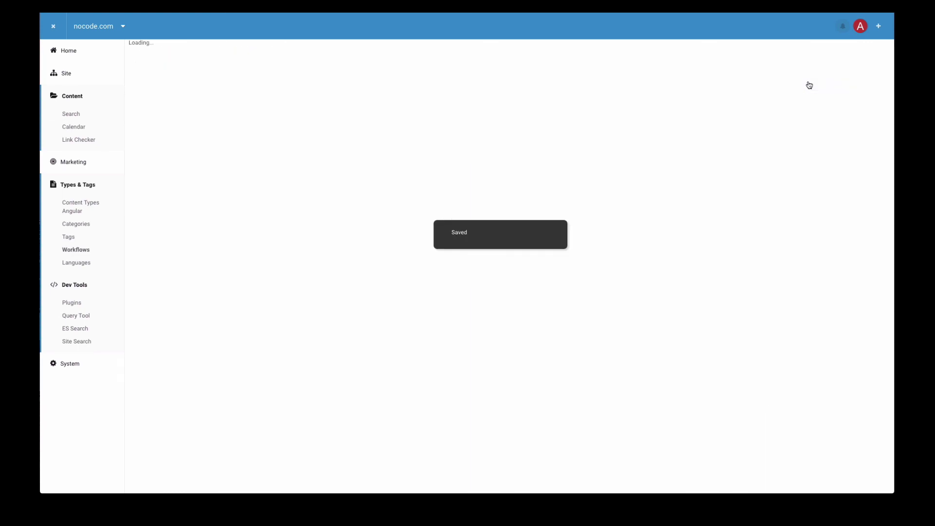
pyautogui.click(136, 73)
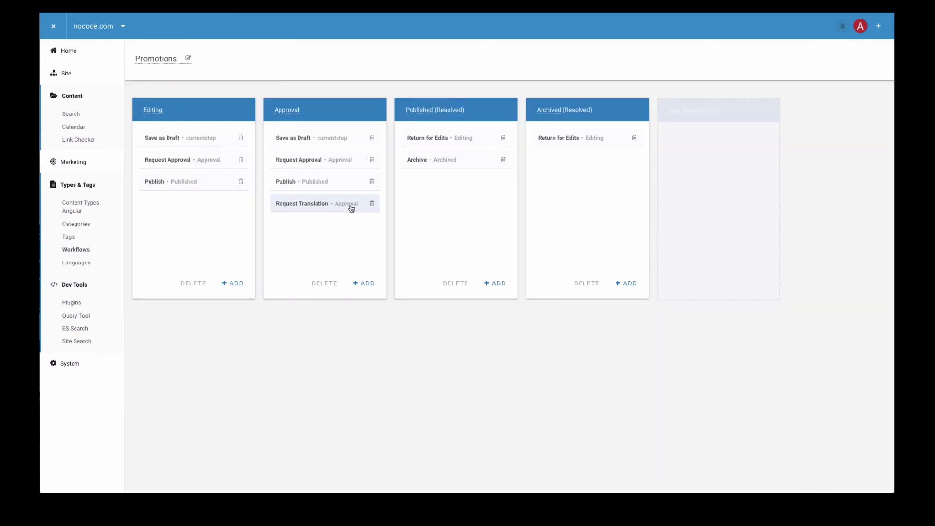
pyautogui.moveTo(351, 208); pyautogui.dragTo(229, 207)
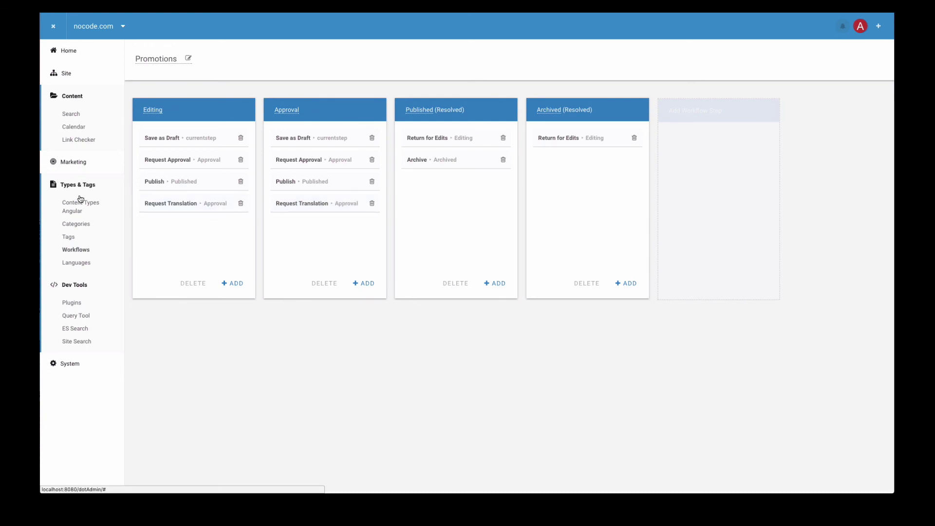
# Check the configured languages and run Request Translation on the About Bear Mountian item from the content search
pyautogui.click(83, 265)
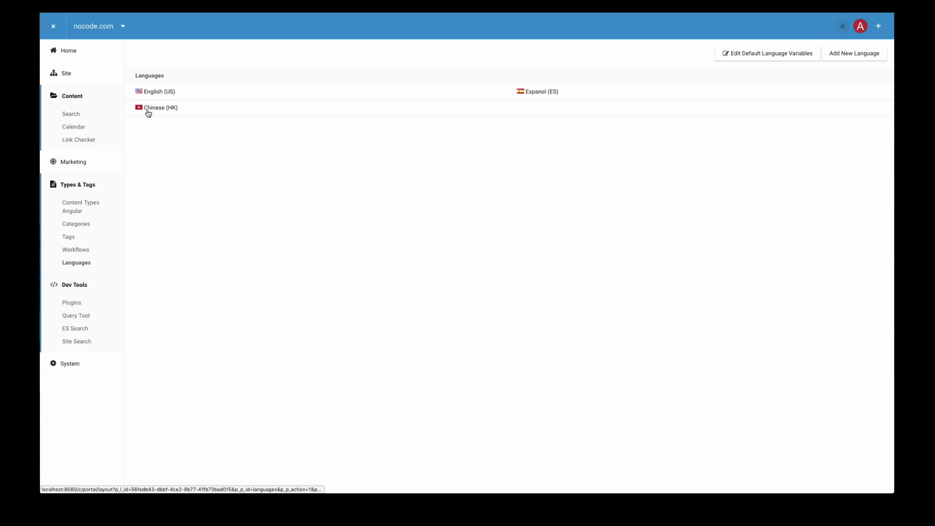
pyautogui.click(73, 114)
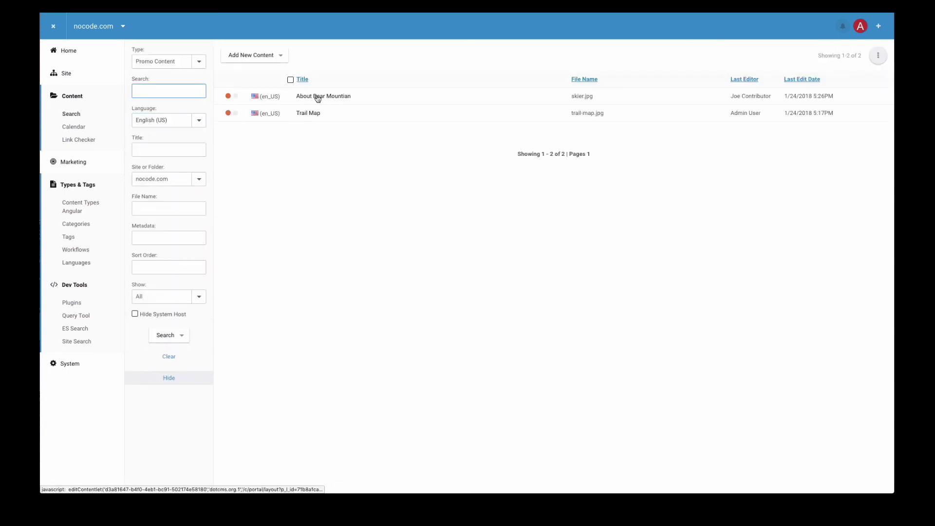
pyautogui.click(311, 99)
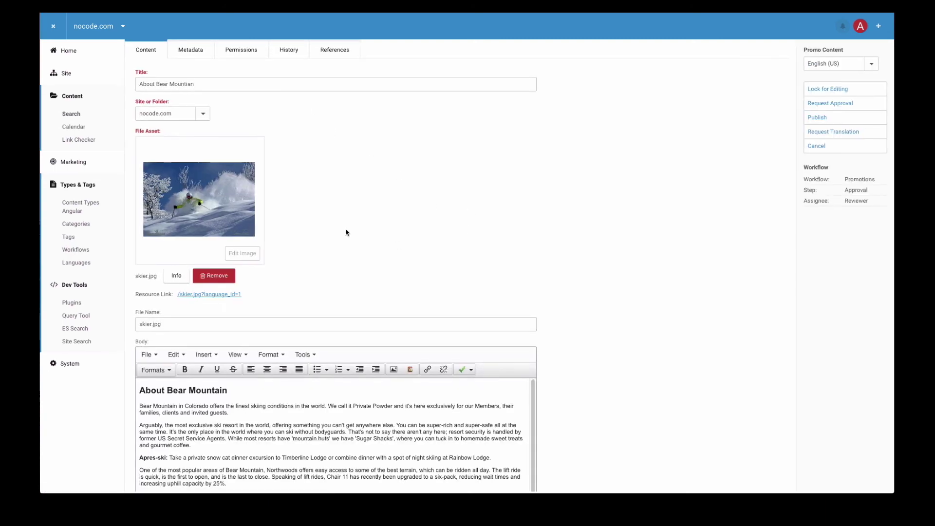
pyautogui.click(830, 133)
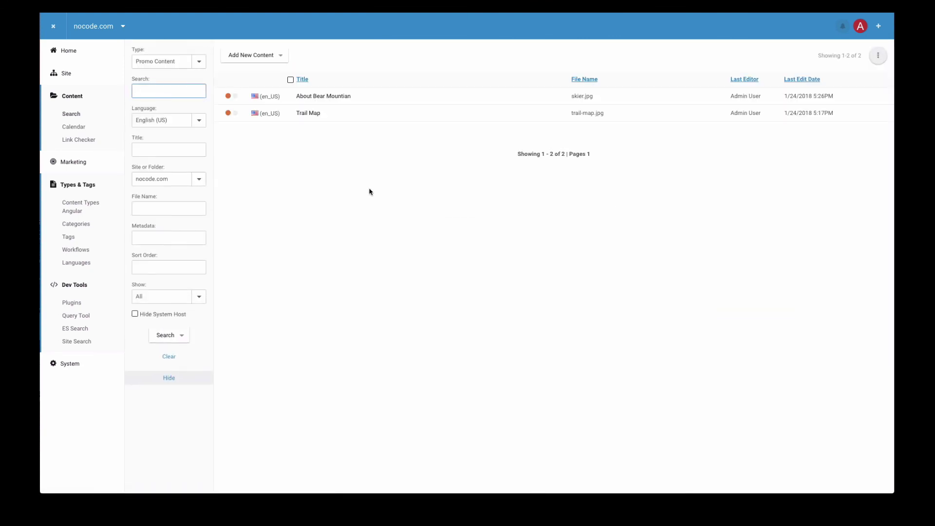
# List Promo Content in all languages and examine the Spanish and Chinese versions of About Bear Mountian
pyautogui.click(200, 121)
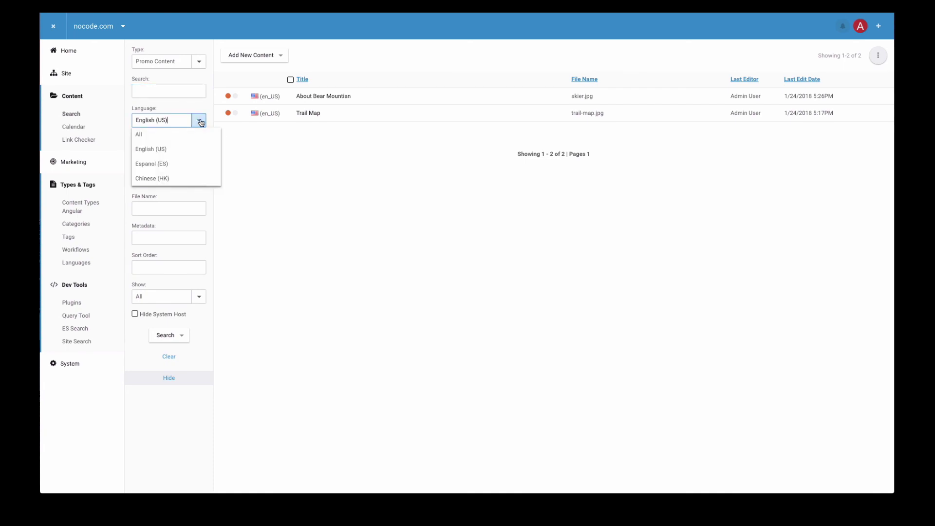
pyautogui.click(177, 136)
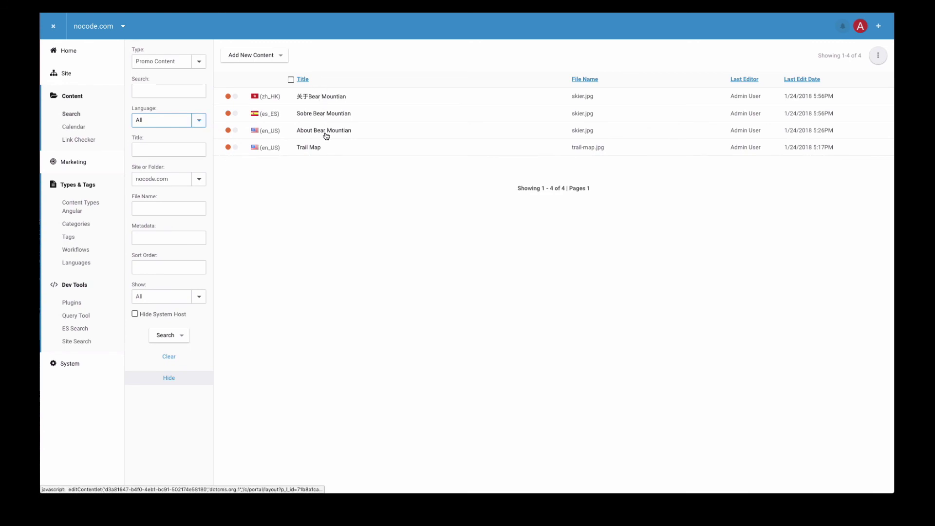
pyautogui.click(327, 114)
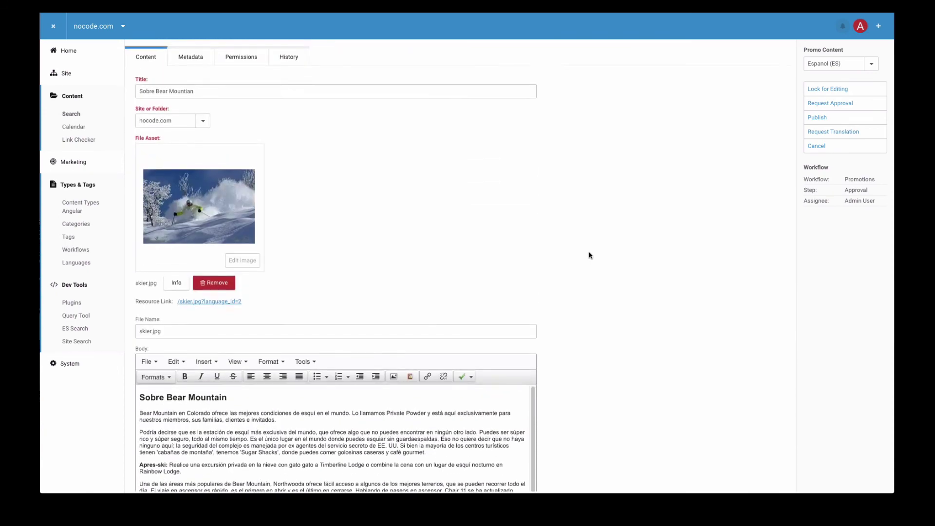
pyautogui.click(823, 148)
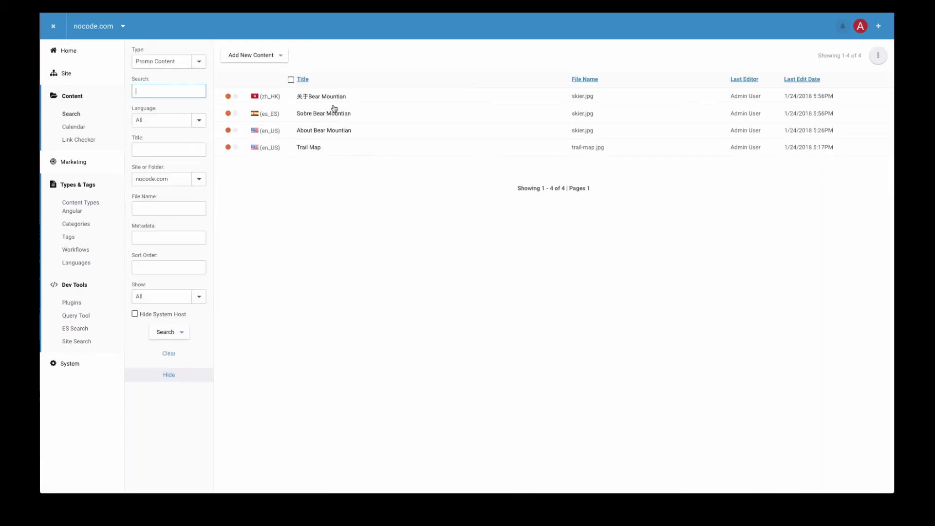
pyautogui.click(341, 96)
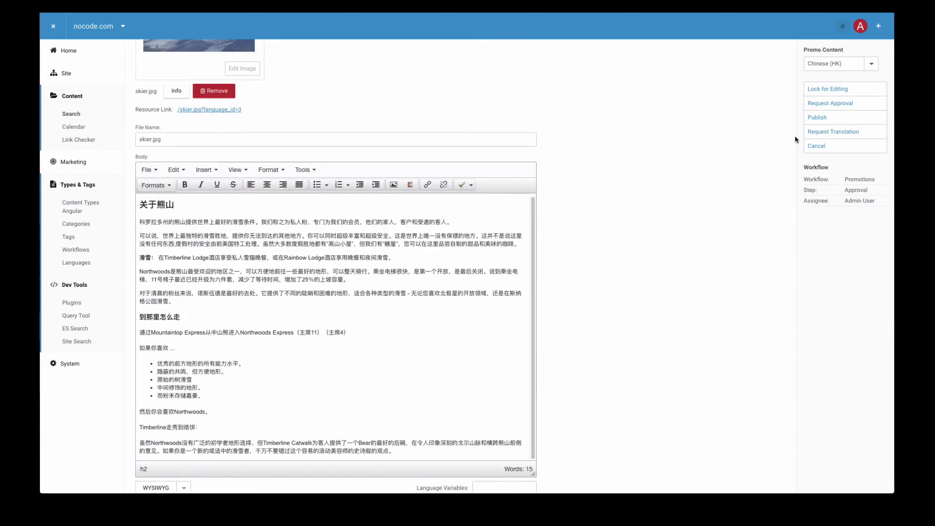
pyautogui.click(811, 146)
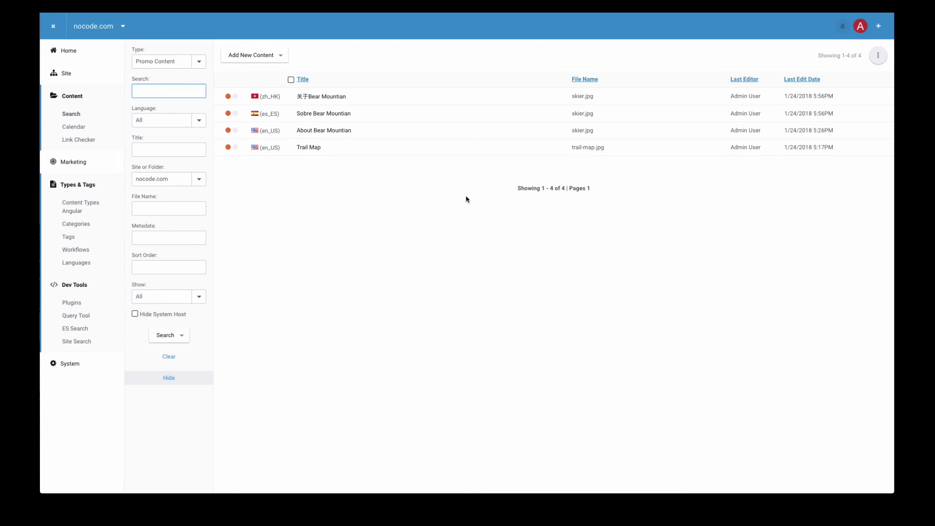
# Run Request Translation on the Trail Map item directly from the content list
pyautogui.click(306, 147)
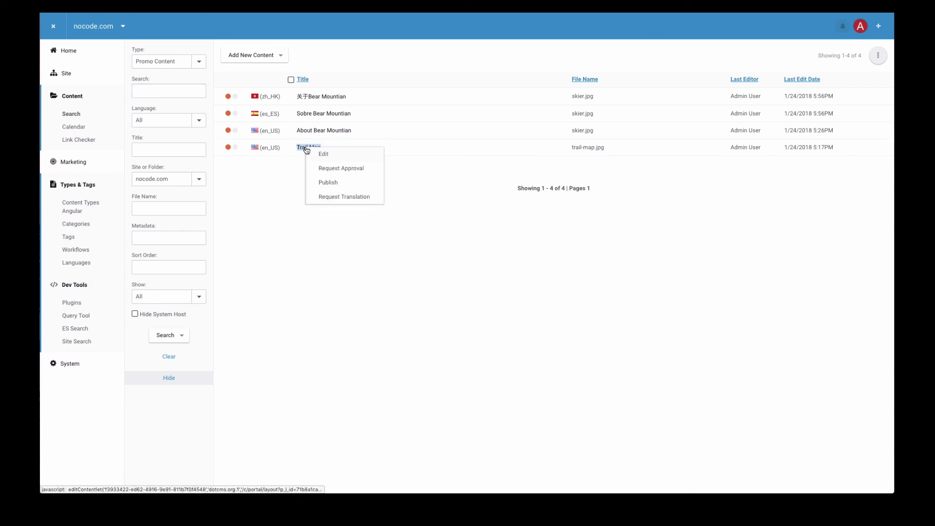
pyautogui.click(349, 199)
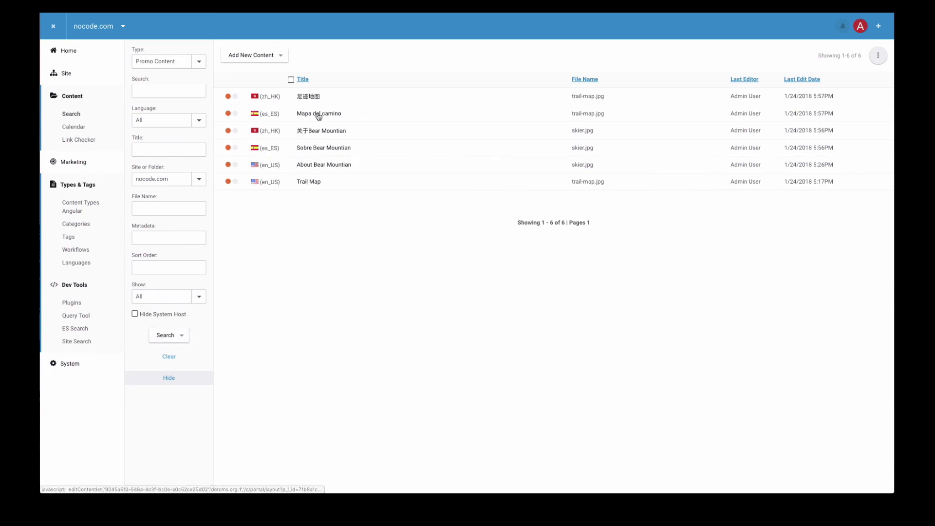
# Examine the Chinese (HK) versions of the Trail Map and About Bear Mountian content items
pyautogui.click(310, 97)
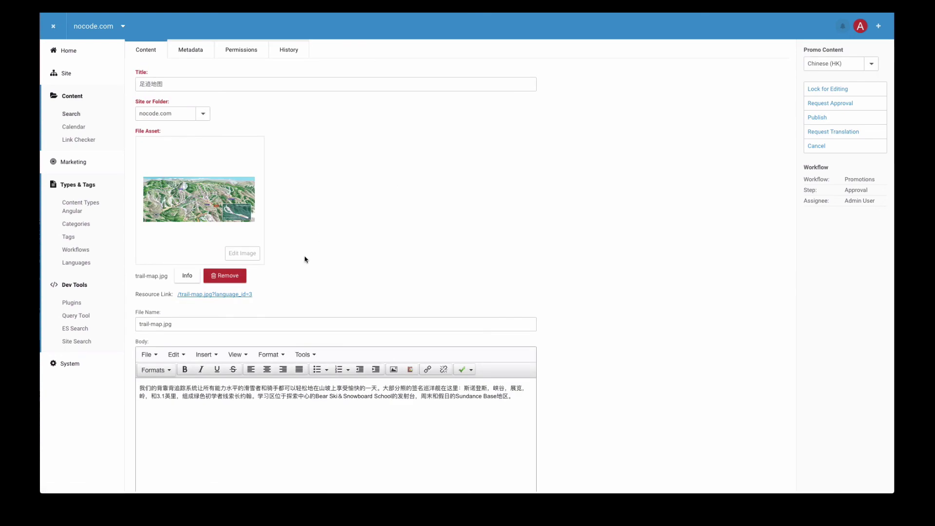
pyautogui.click(829, 147)
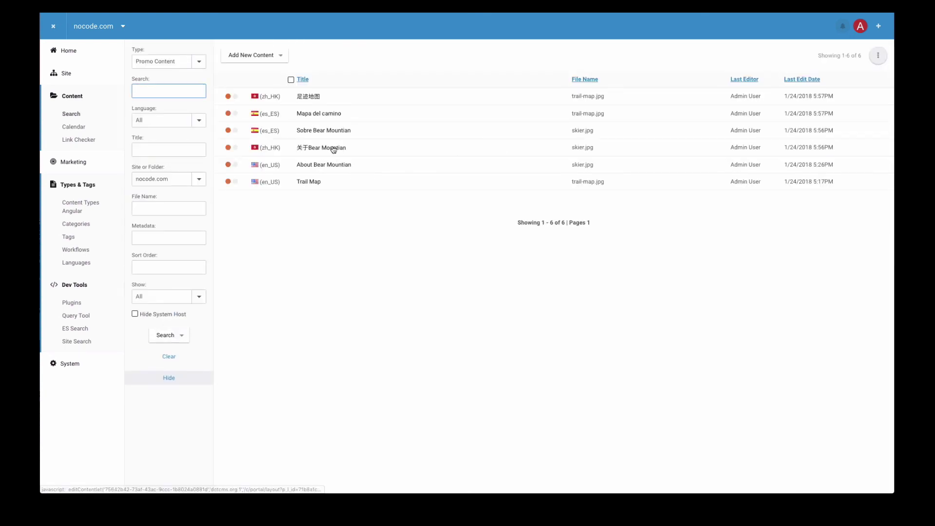
pyautogui.click(336, 149)
pyautogui.scroll(-3, 492, 310)
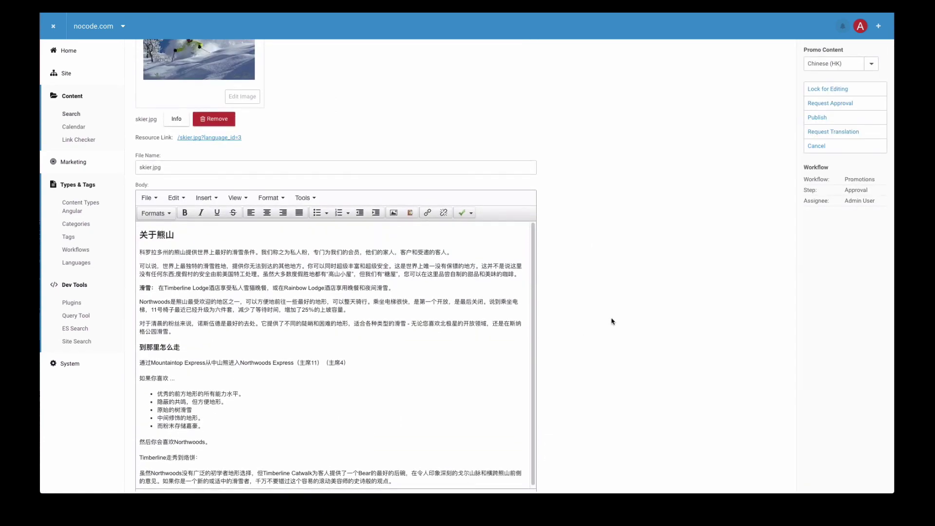
pyautogui.scroll(3, 535, 243)
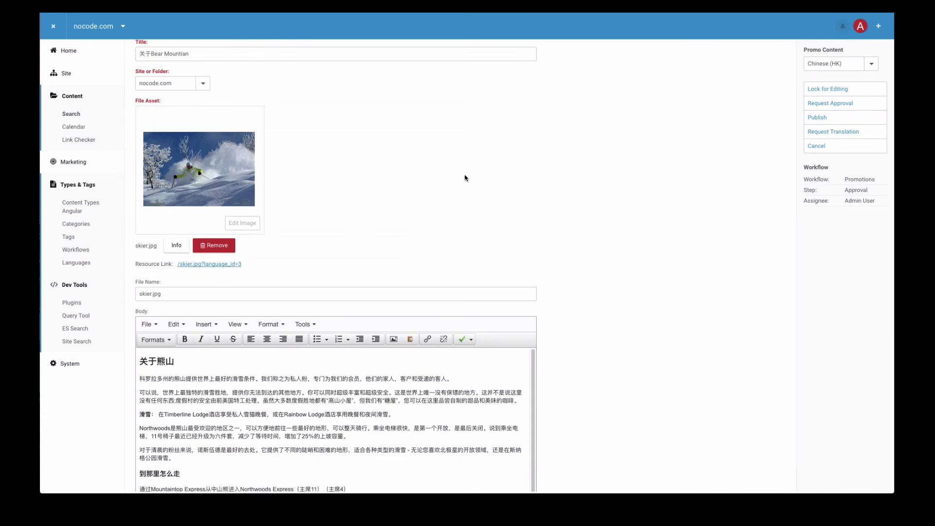
pyautogui.scroll(1, 461, 183)
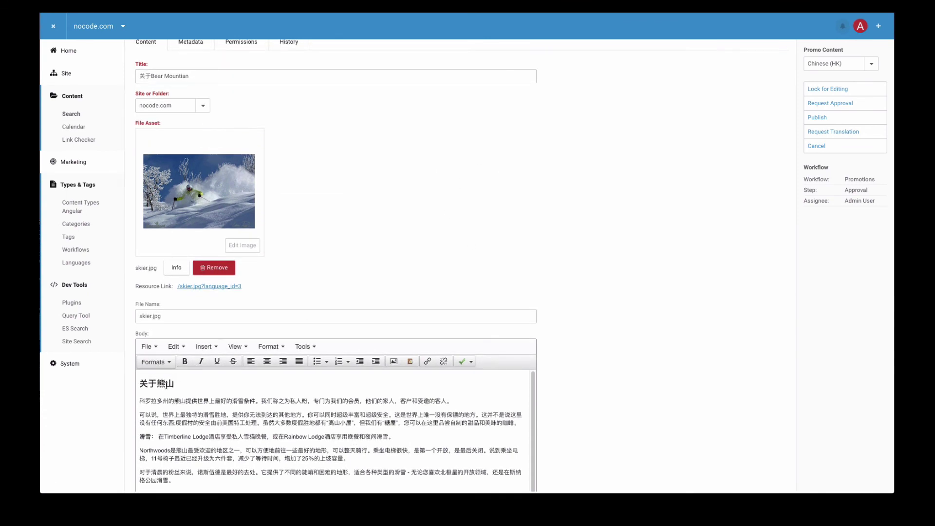
pyautogui.click(166, 385)
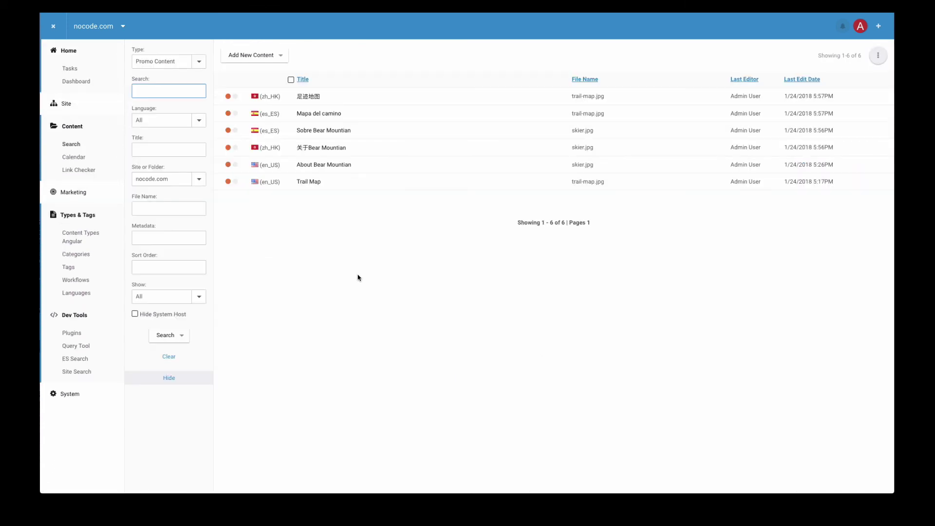
# Publish the Trail Map and About Bear Mountian workflow tasks together, and include resolved tasks in the task list
pyautogui.click(69, 70)
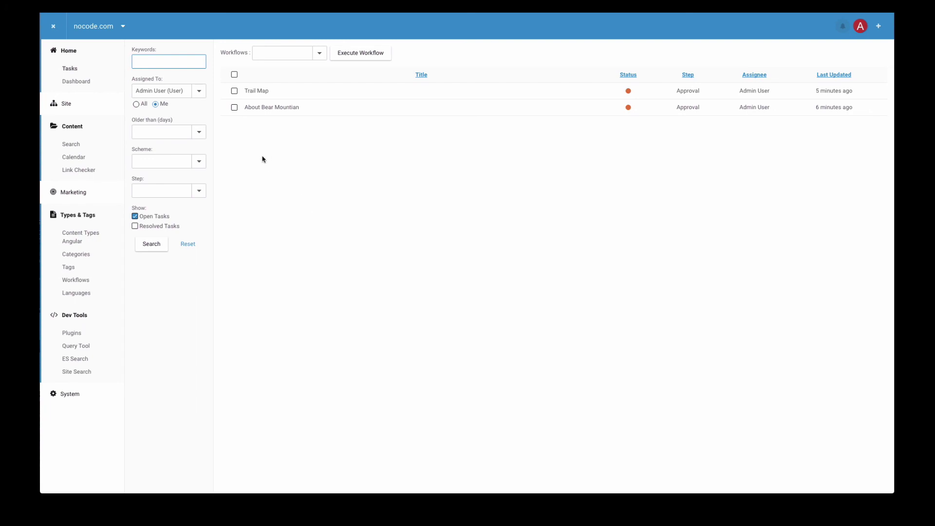
pyautogui.click(234, 74)
pyautogui.click(319, 53)
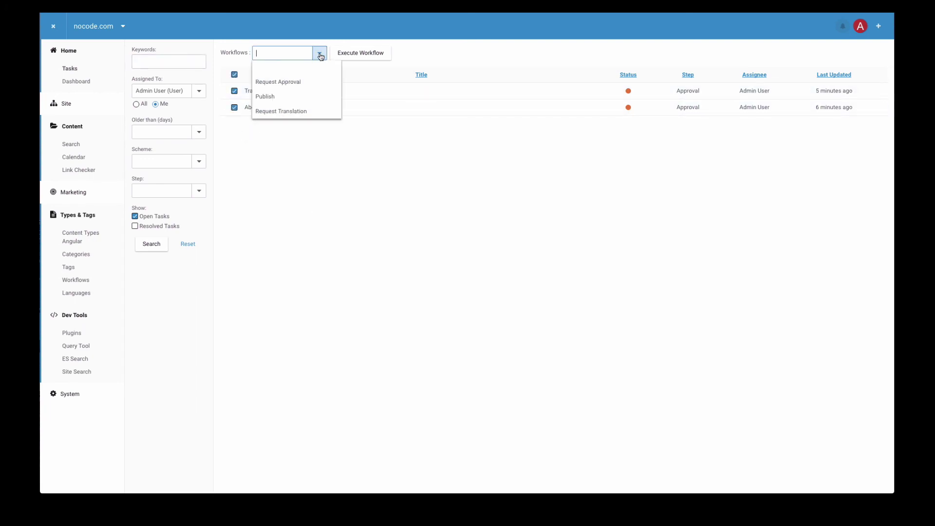
pyautogui.click(405, 133)
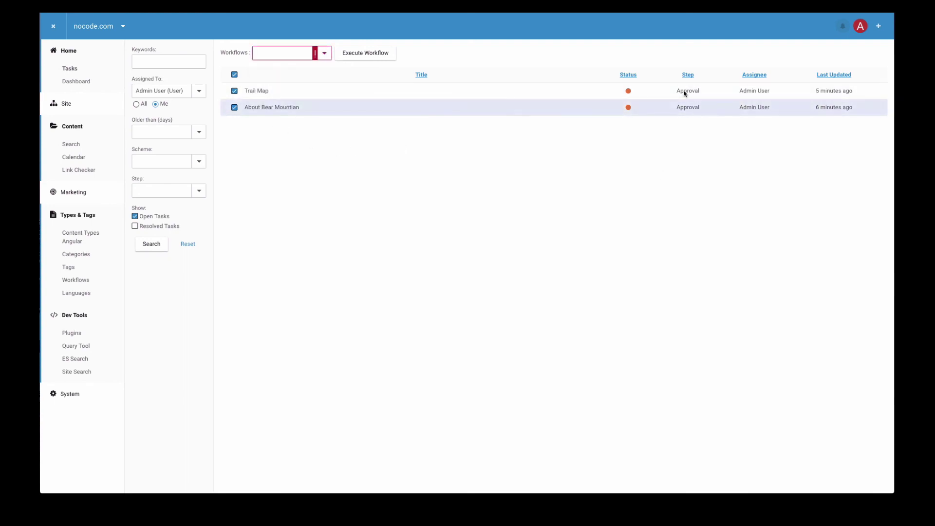
pyautogui.click(323, 53)
pyautogui.click(273, 95)
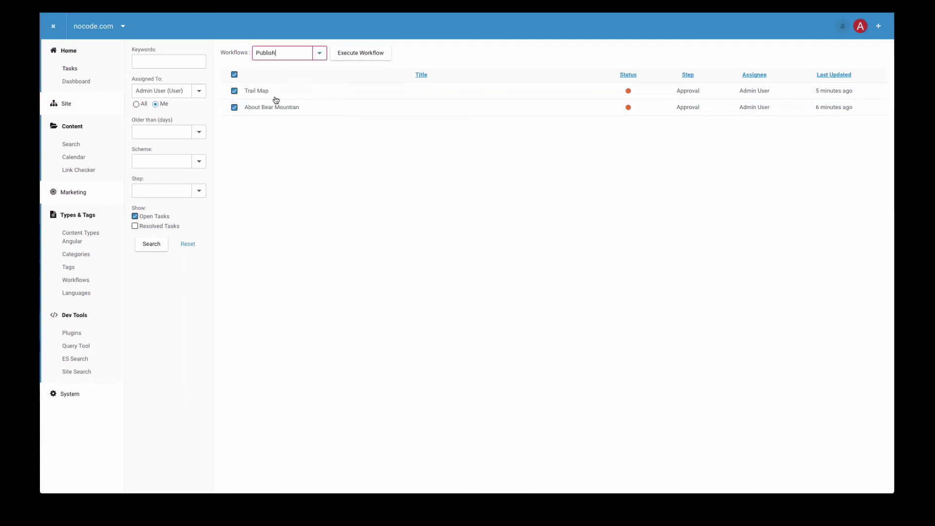
pyautogui.click(361, 53)
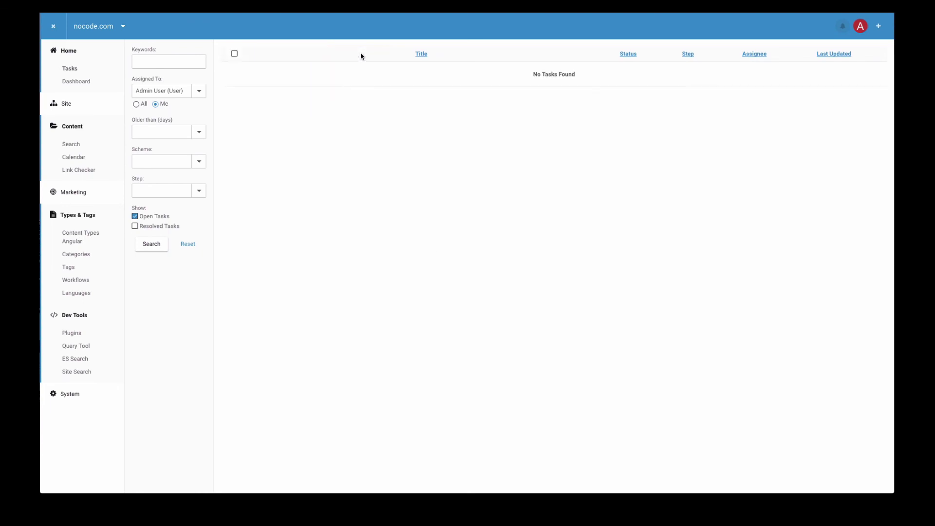
pyautogui.click(141, 227)
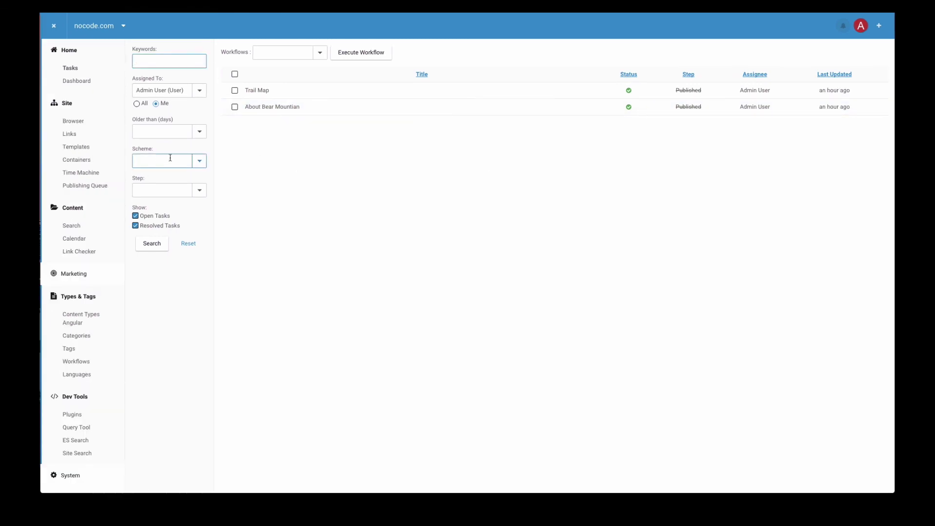
# Check the site browser, and view nocode.com:8080/bear-mountain-home-page in a new incognito window
pyautogui.click(75, 122)
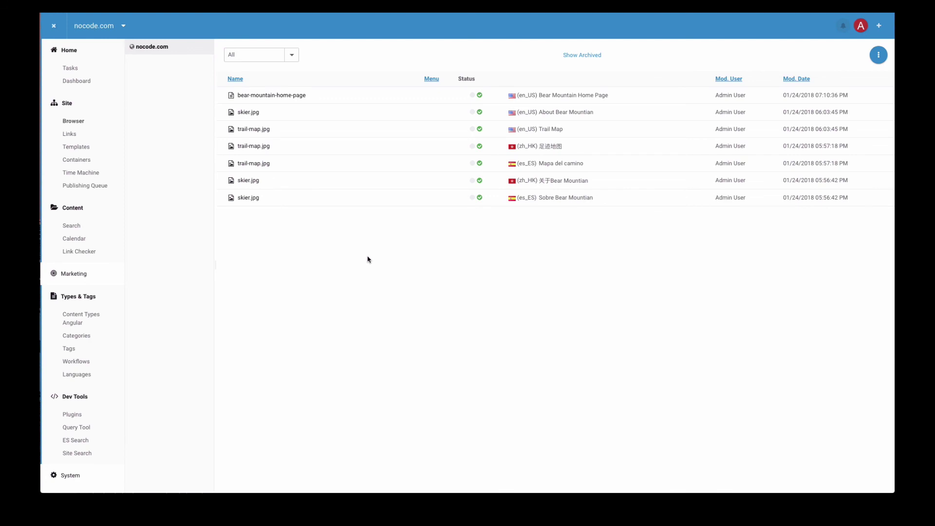
pyautogui.hotkey('ctrl', 'shift', 'n')
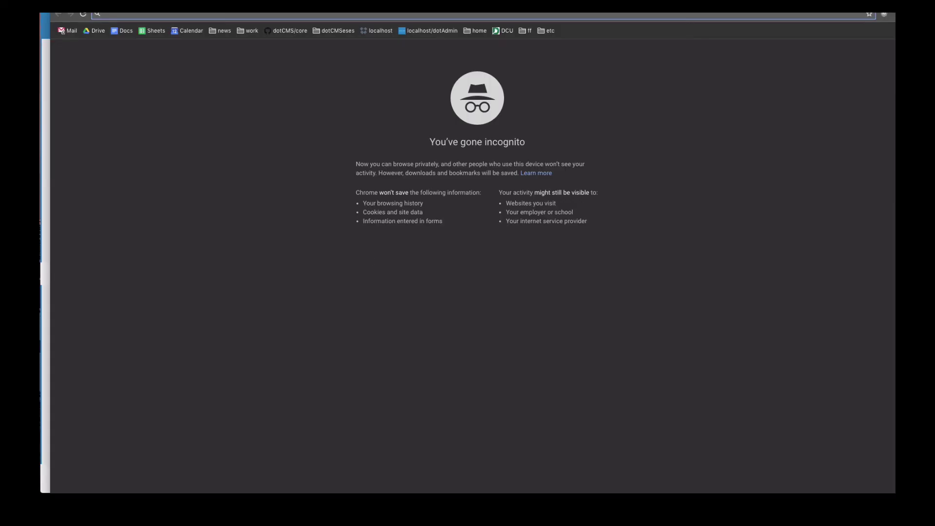
pyautogui.write('nocode.comt')
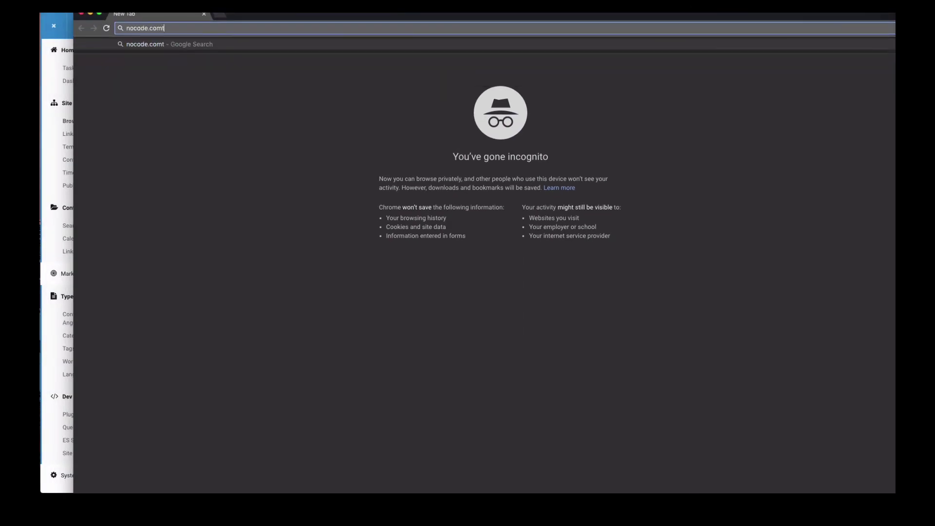
pyautogui.press('BackSpace')
pyautogui.write(':8080')
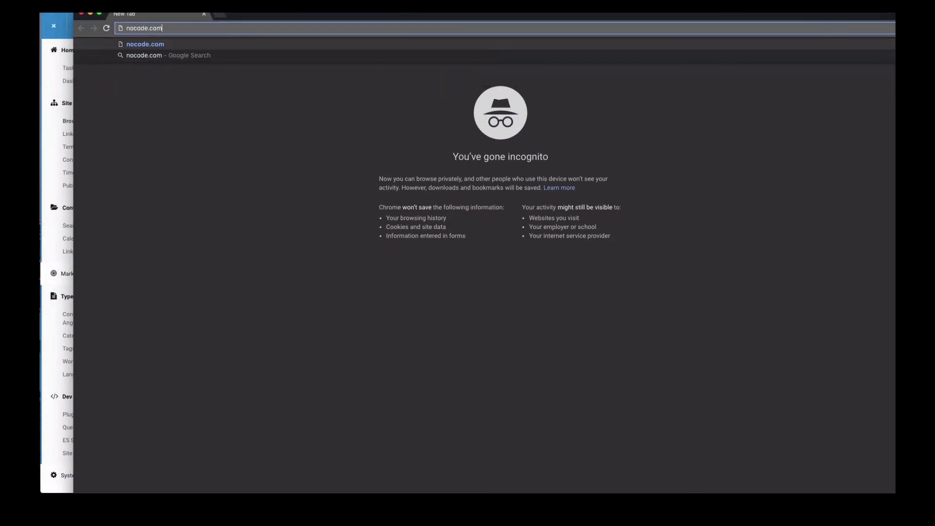
pyautogui.write('/bear-mountain-home-page')
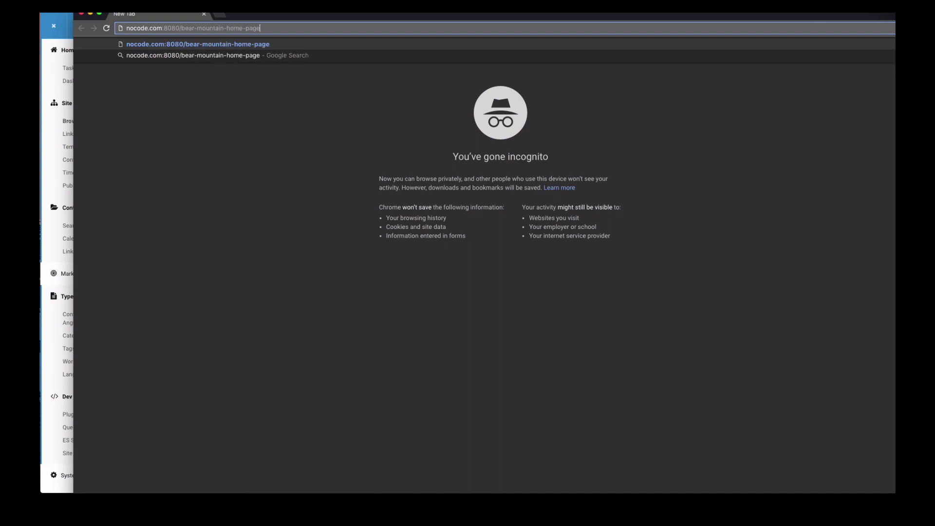
pyautogui.press('Return')
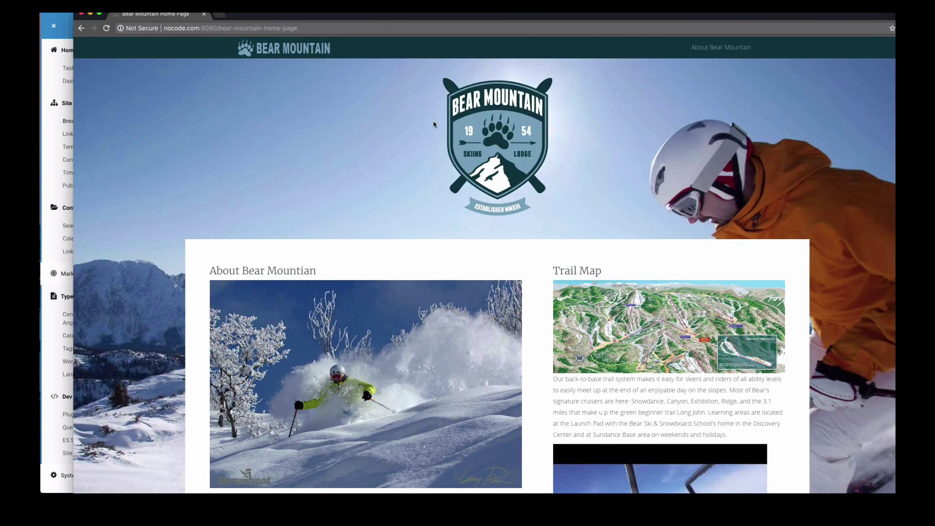
pyautogui.scroll(-6, 435, 124)
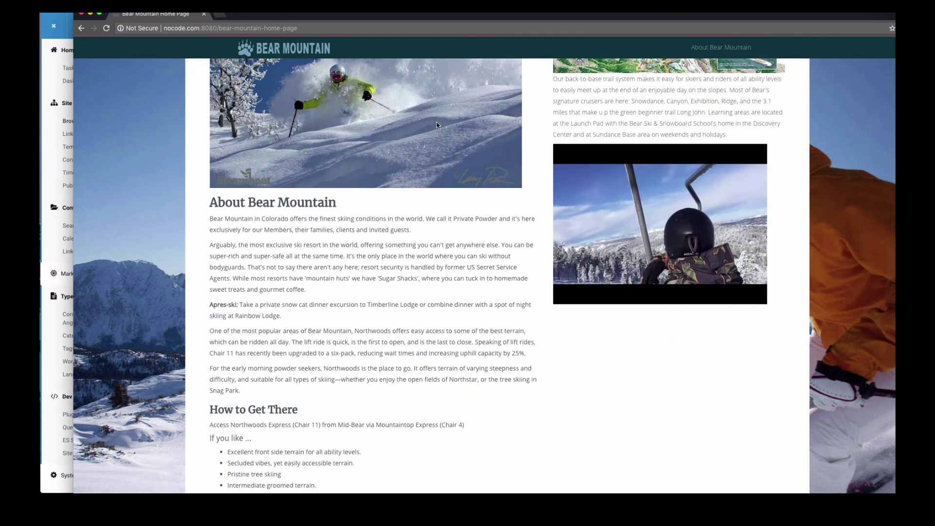
pyautogui.scroll(-1, 436, 125)
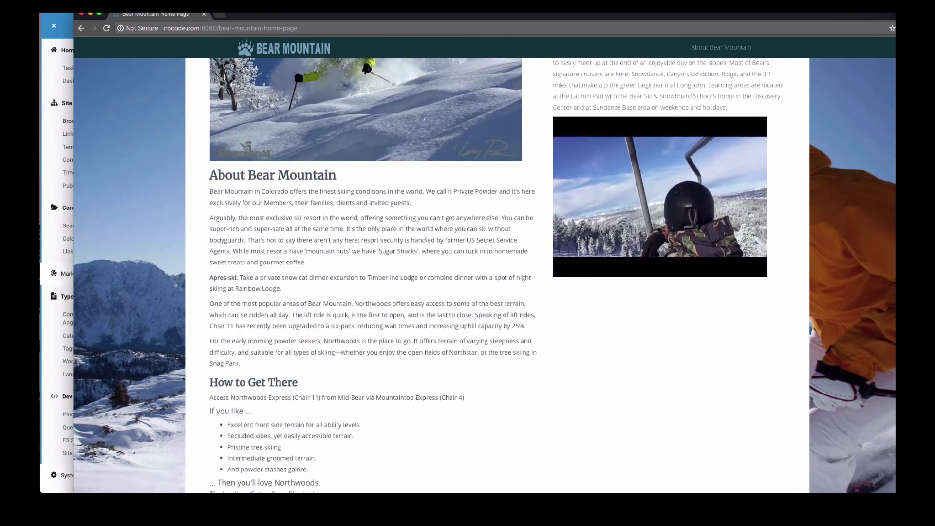
# Narrow the incognito window and review the home page's Spanish version using the URL parameter ?language_id=2
pyautogui.moveTo(894, 492); pyautogui.dragTo(843, 489)
pyautogui.click(334, 30)
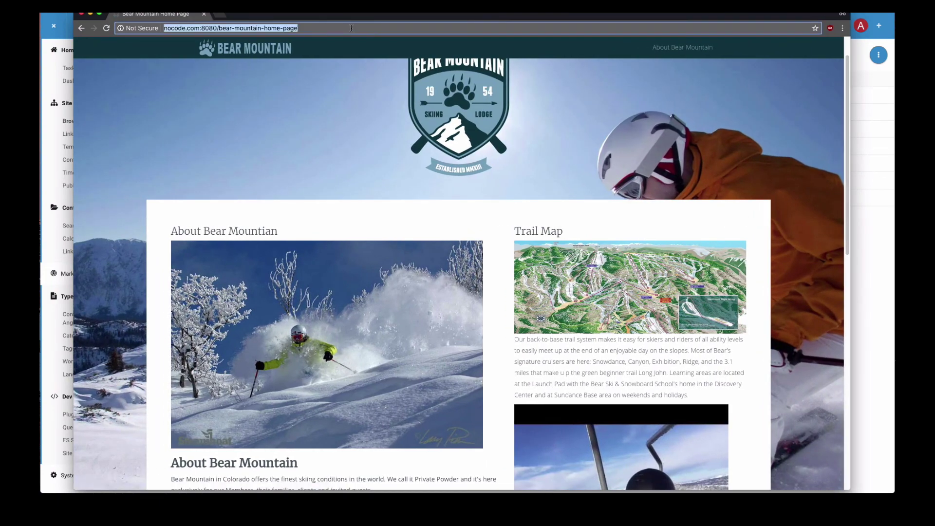
pyautogui.click(334, 29)
pyautogui.write('?language=2')
pyautogui.press('Return')
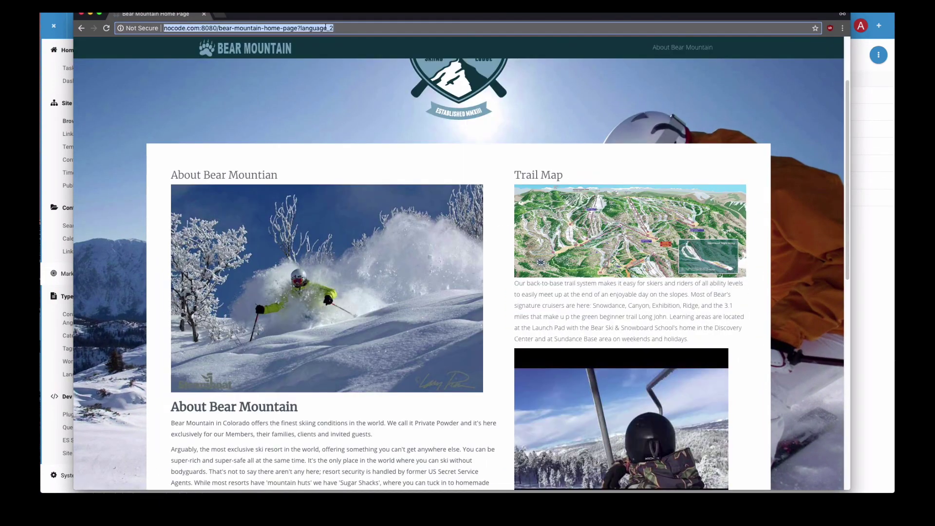
pyautogui.write('id=')
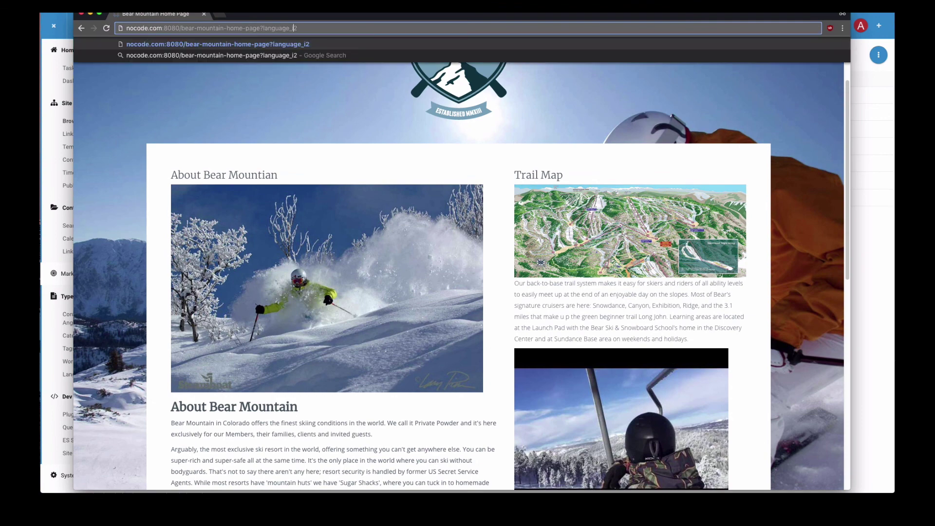
pyautogui.press('Return')
pyautogui.scroll(-3, 565, 232)
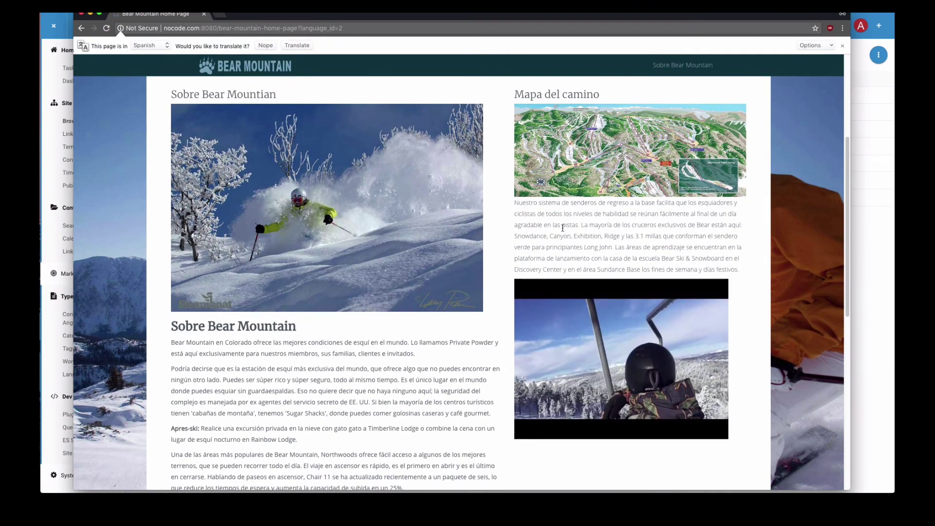
pyautogui.scroll(-7, 440, 200)
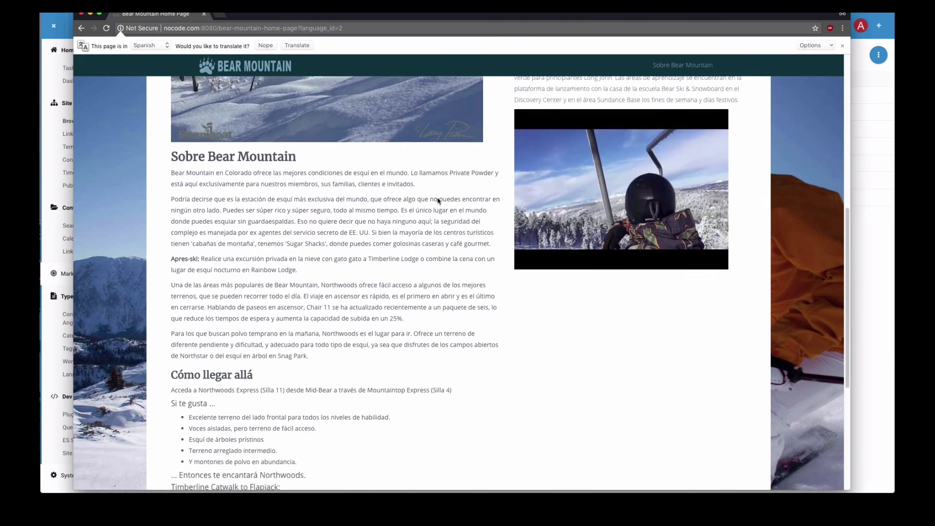
# Change the home page URL's language_id to 3 and review the Chinese version
pyautogui.click(340, 28)
pyautogui.click(340, 28)
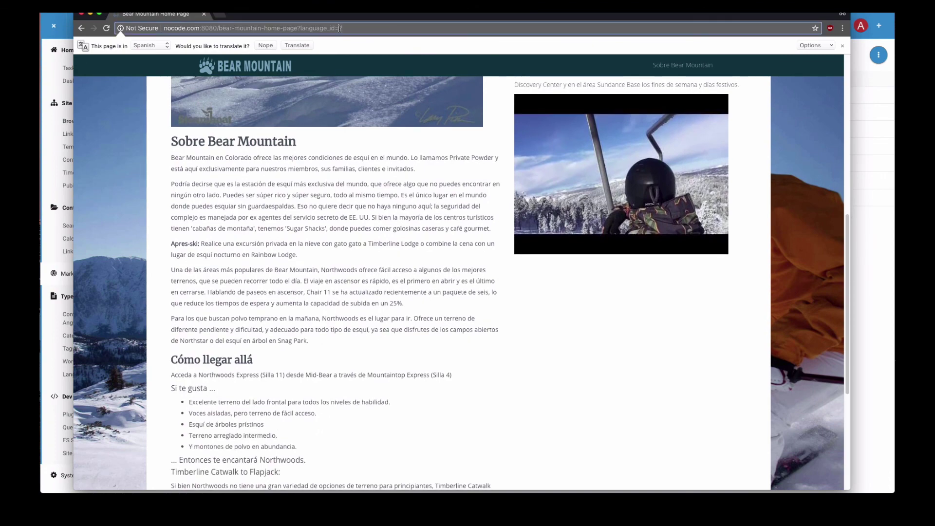
pyautogui.write('3')
pyautogui.press('Return')
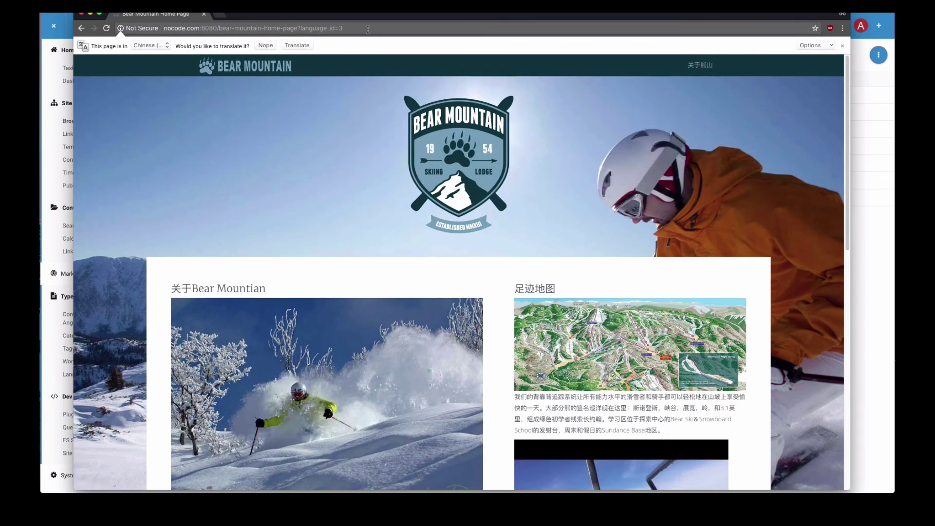
pyautogui.scroll(-3, 343, 103)
pyautogui.scroll(-8, 343, 102)
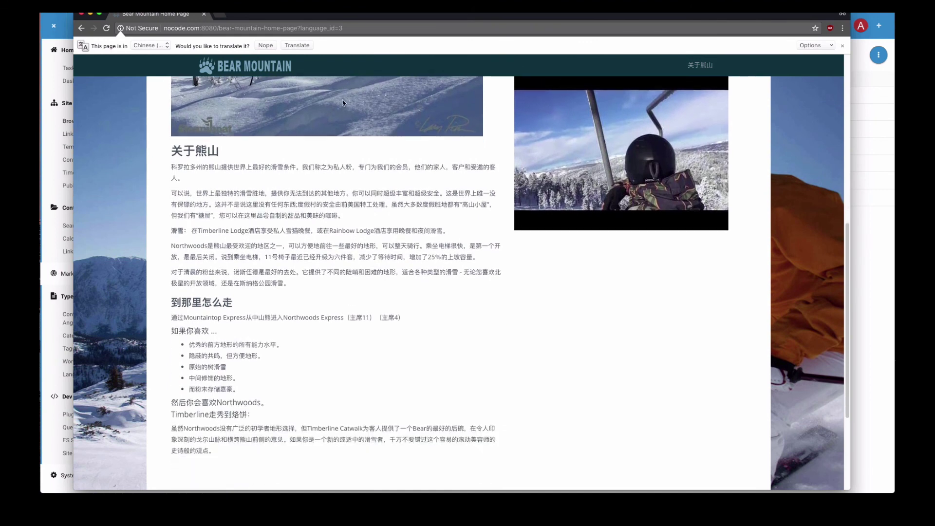